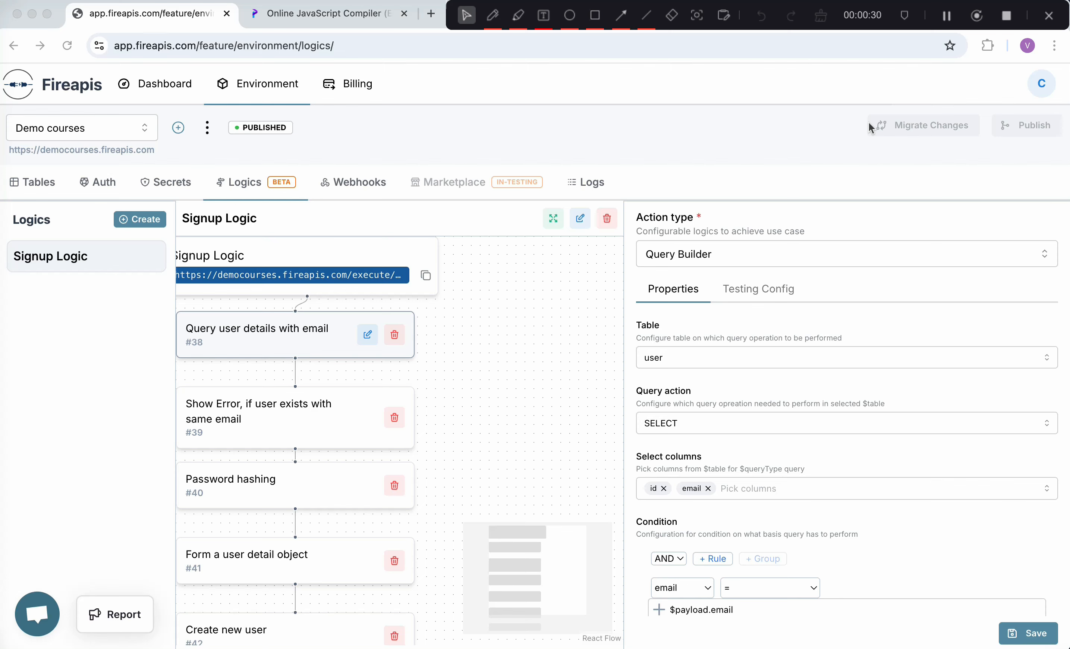
- In the Programiz compiler, highlight the original user object and its fields on line 2
left_click(346, 16)
left_click(223, 233)
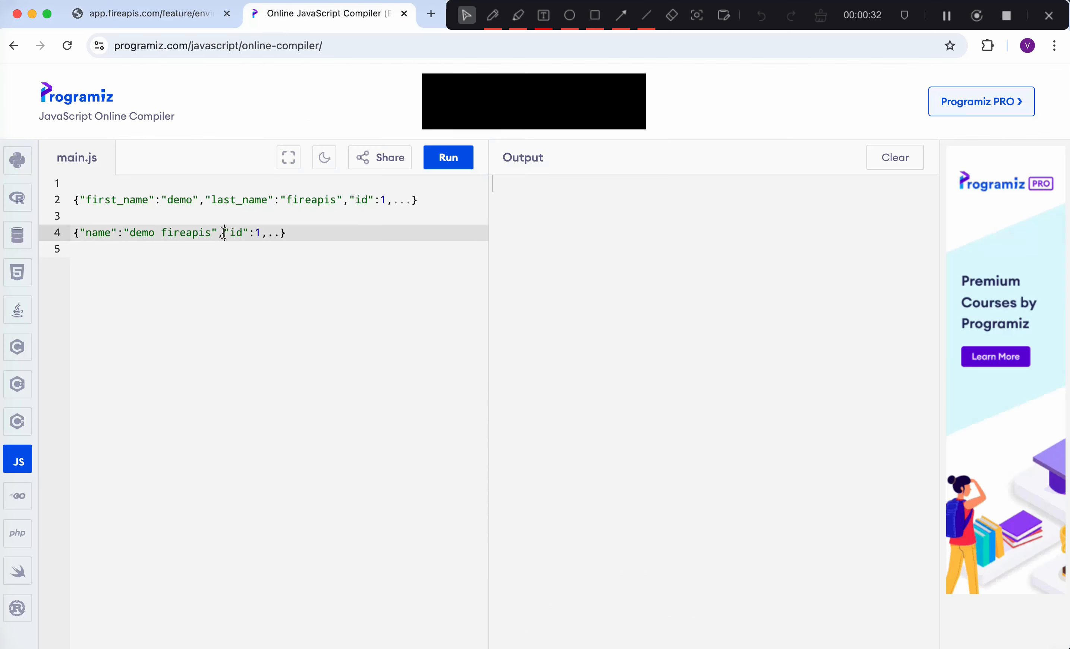
left_click(75, 201)
left_click_drag(73, 204, 437, 207)
left_click(437, 206)
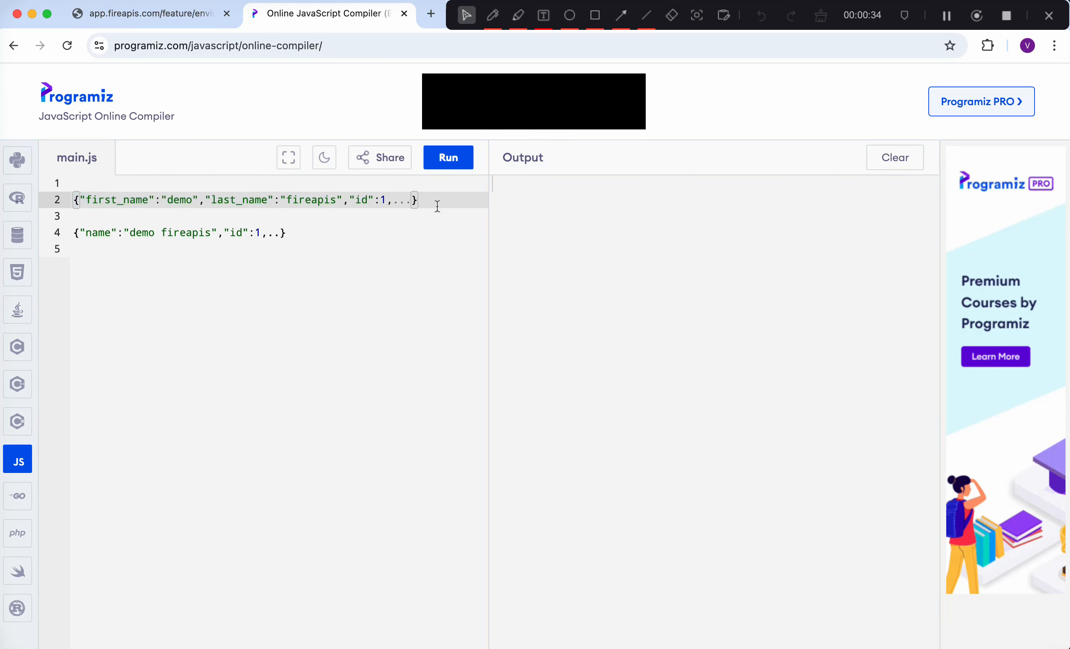
left_click(100, 202)
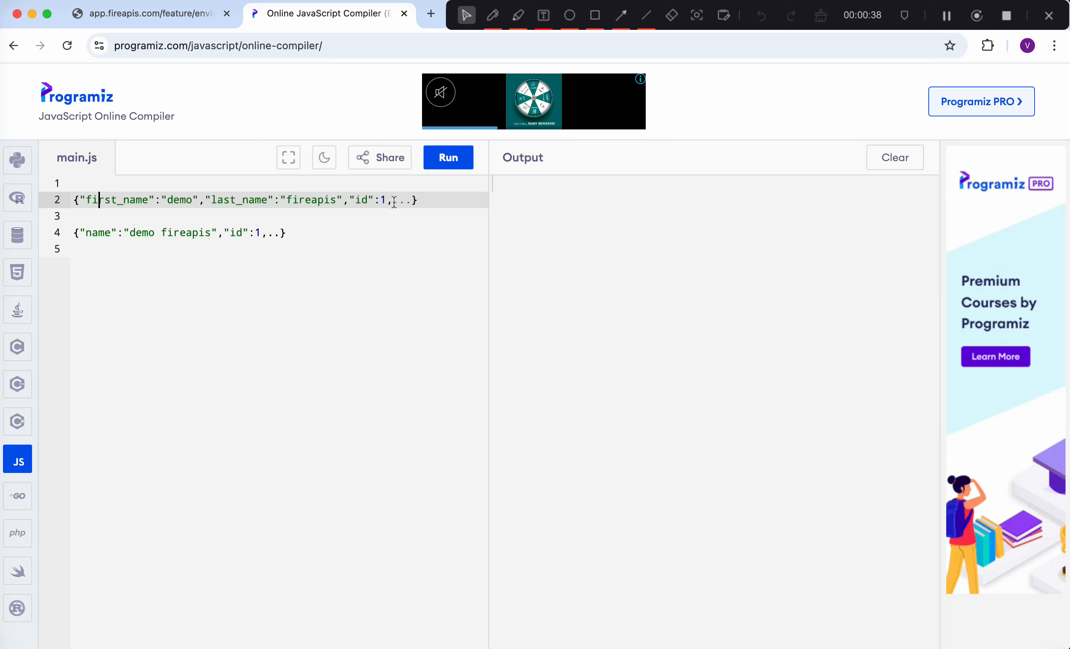
left_click_drag(394, 202, 419, 201)
left_click(431, 202)
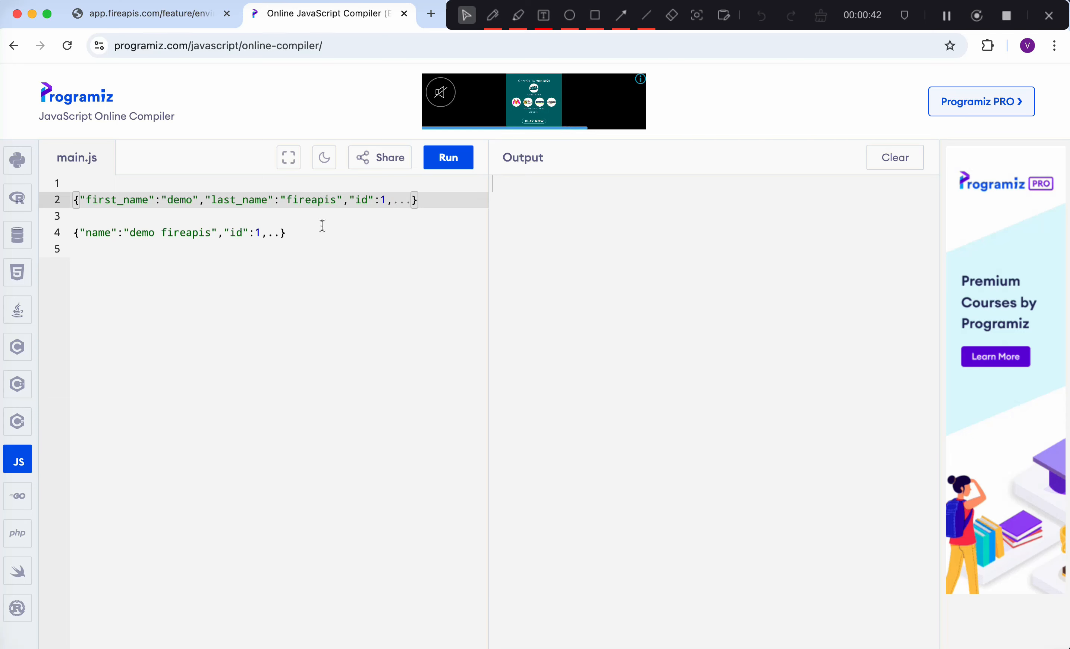
- Highlight the combined-name object on line 4 for comparison, then return to Fireapis
left_click_drag(283, 233, 76, 232)
left_click(138, 270)
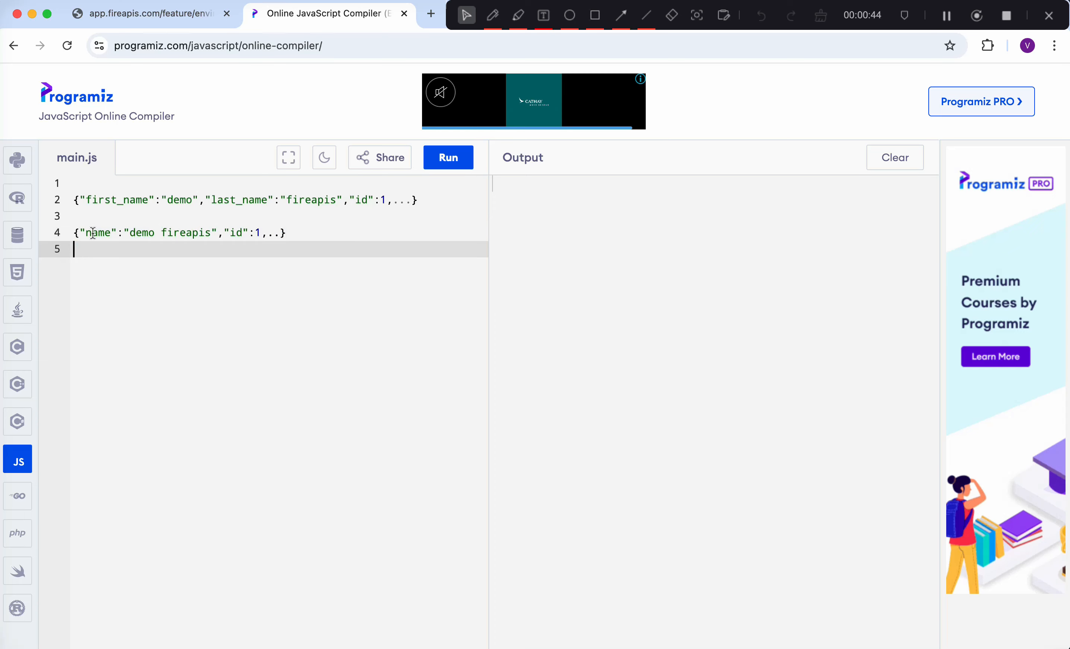
left_click(269, 236)
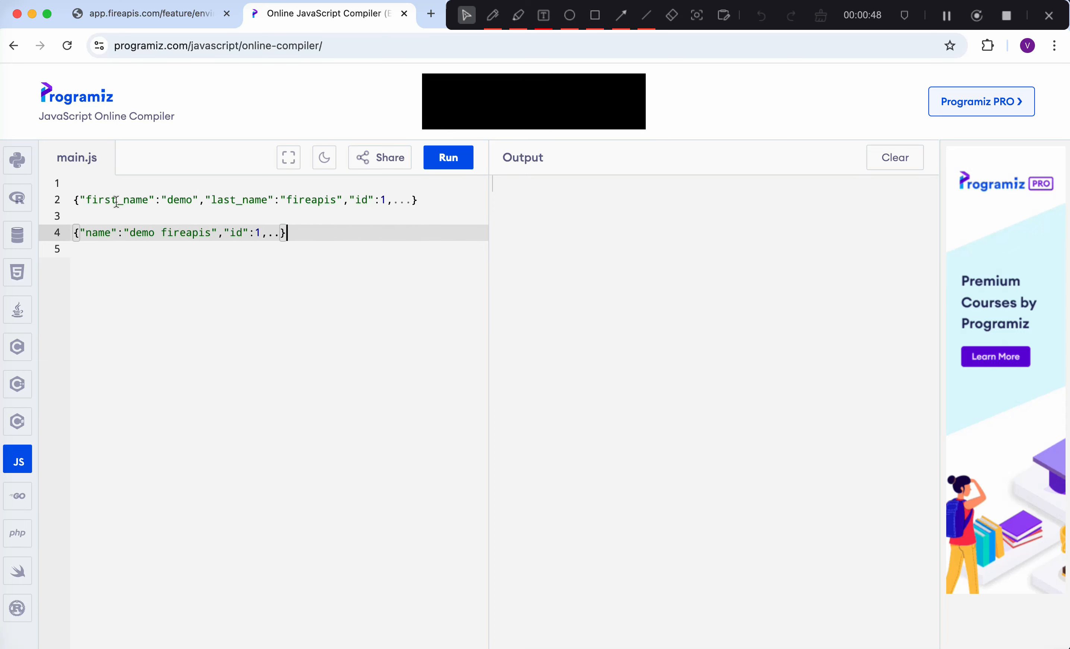
left_click(313, 220)
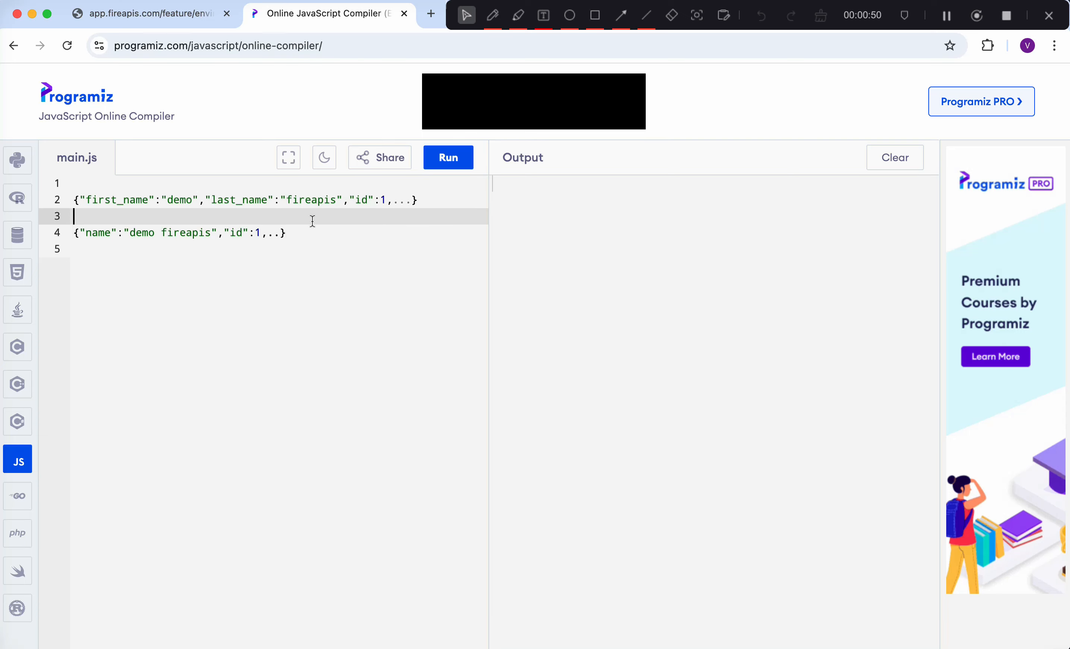
left_click_drag(294, 236, 86, 233)
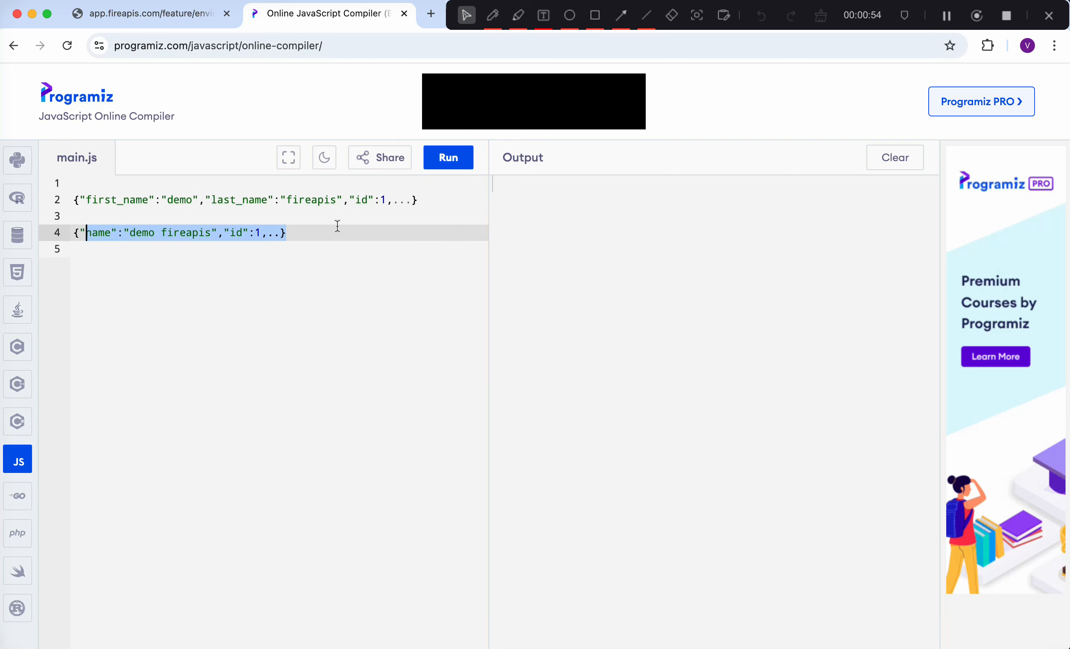
left_click(284, 235)
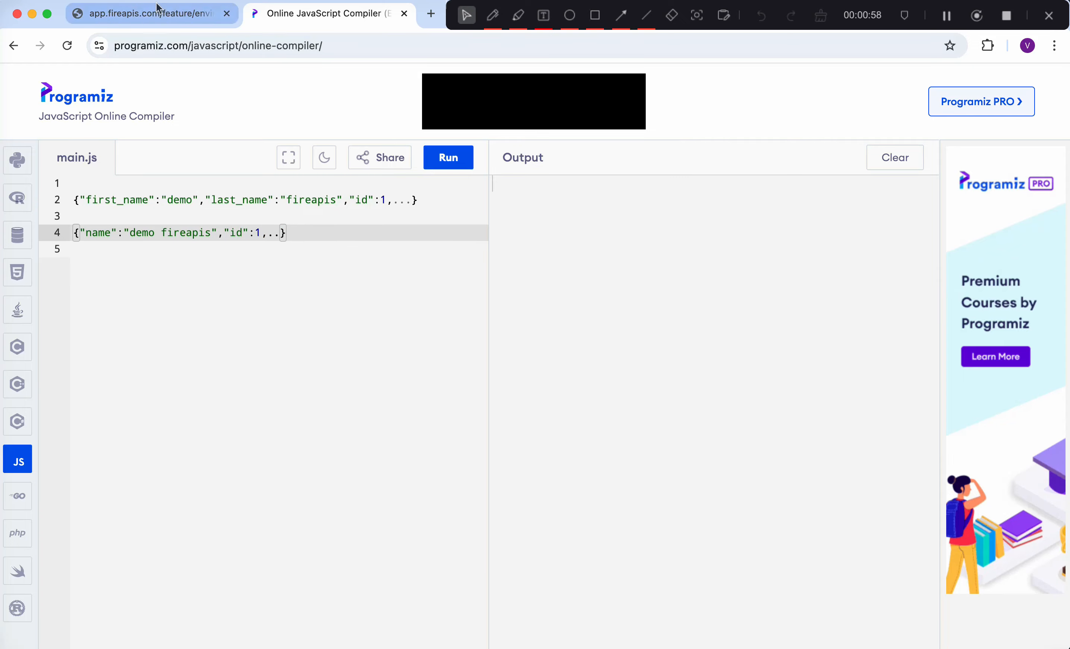
left_click(166, 15)
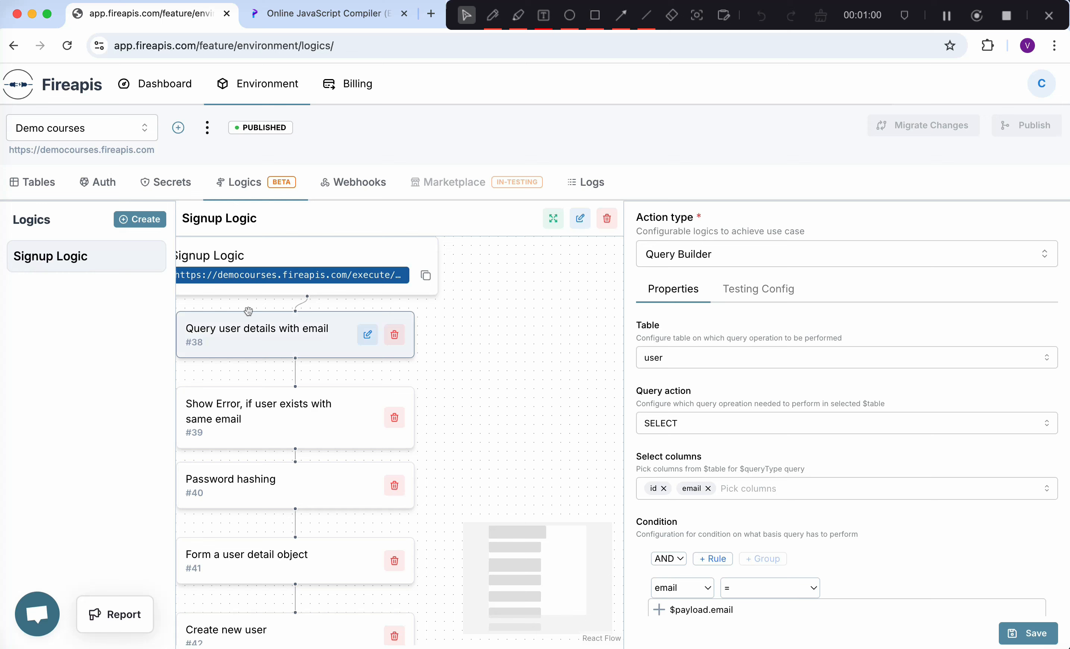
- Create a new logic named 'User details' and open its configuration
left_click(141, 220)
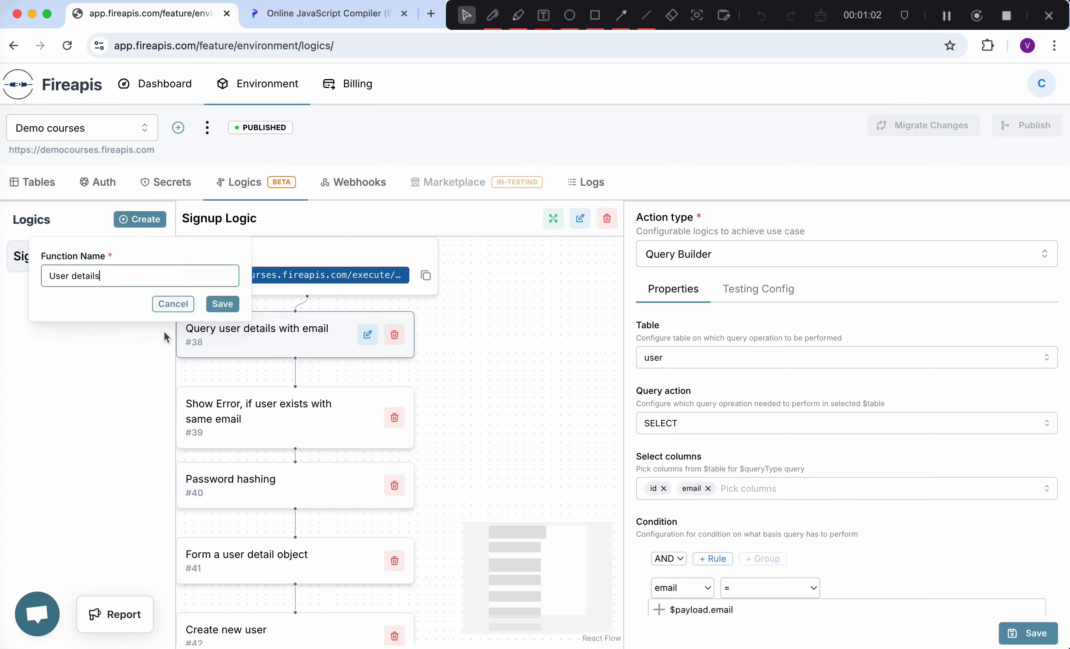
left_click(223, 304)
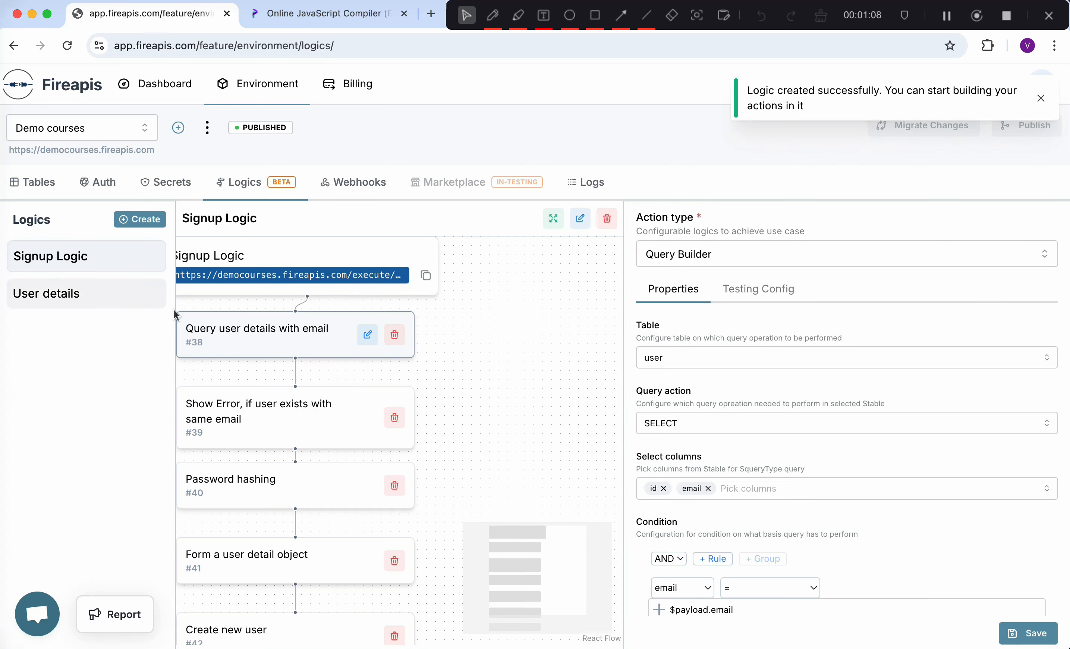
left_click(30, 295)
left_click(376, 256)
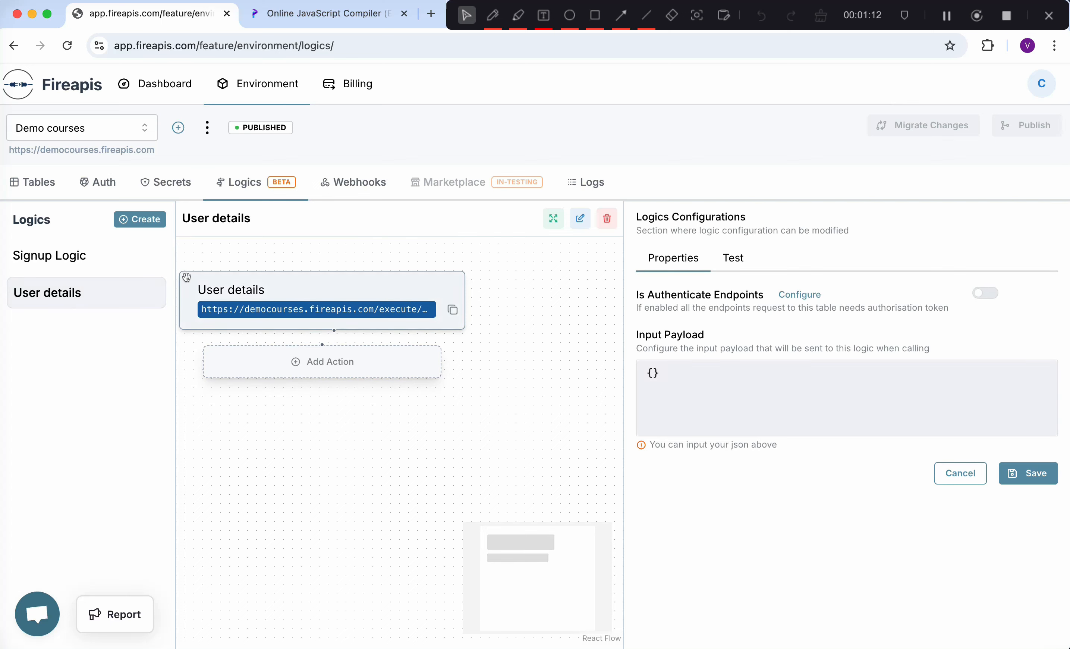
- Set the input payload to a JSON object with an email field holding a user's address, and save
left_click(698, 371)
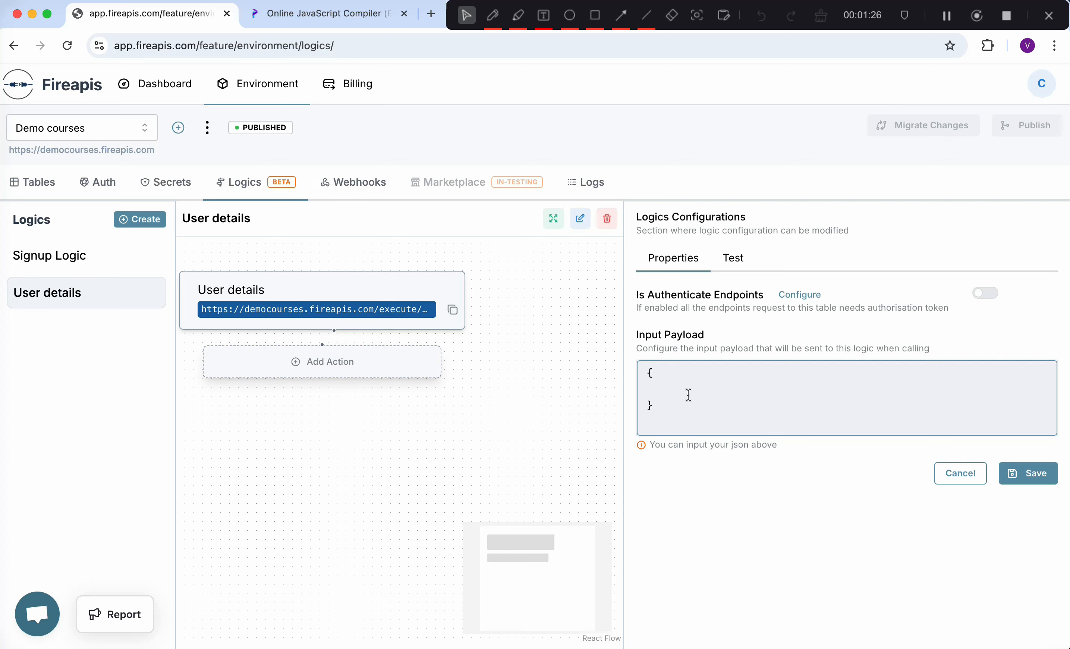
type("\"")
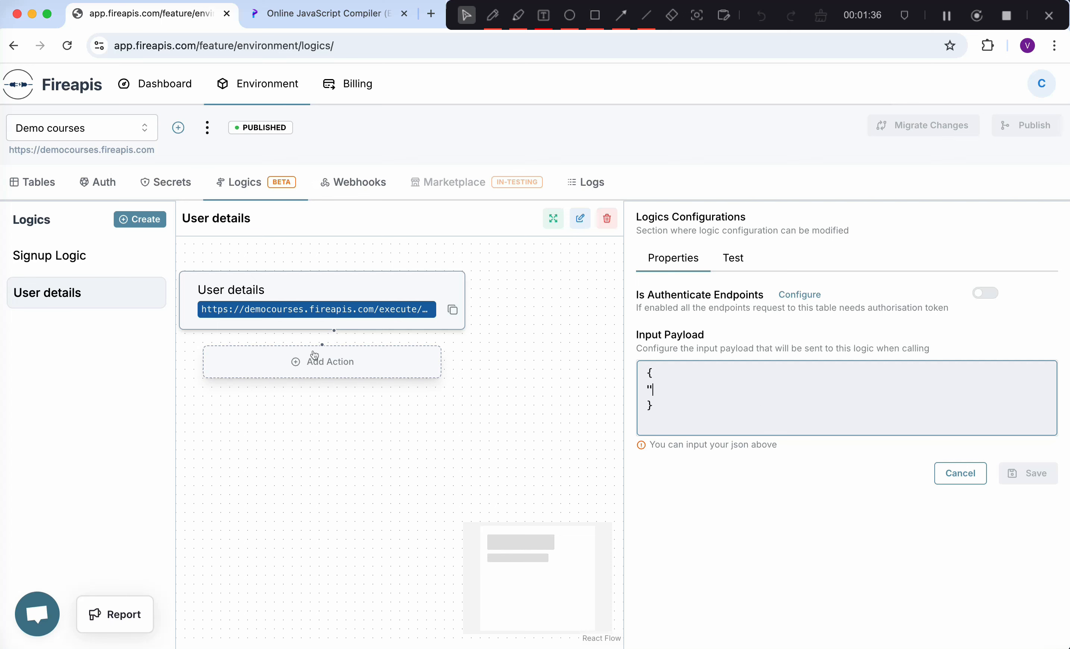
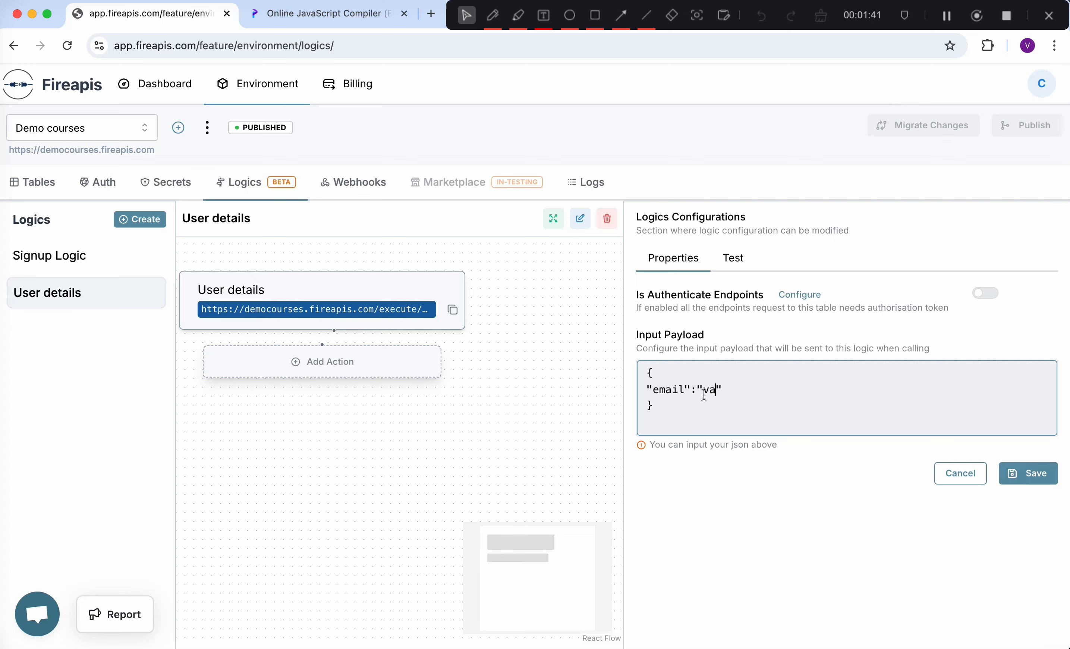
left_click(1043, 481)
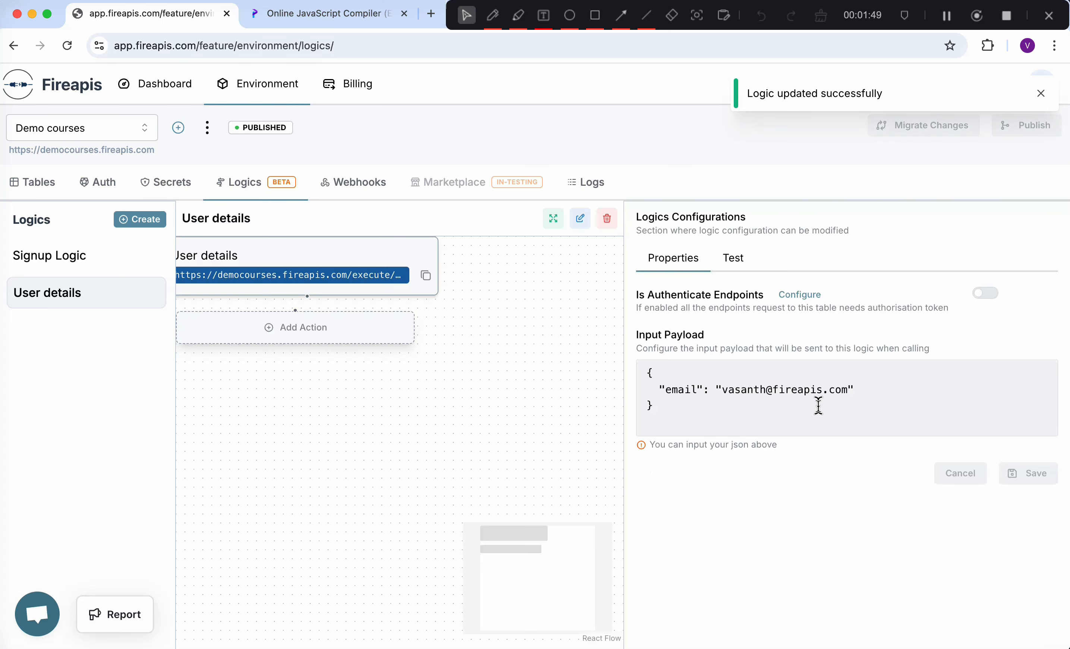
left_click(1040, 94)
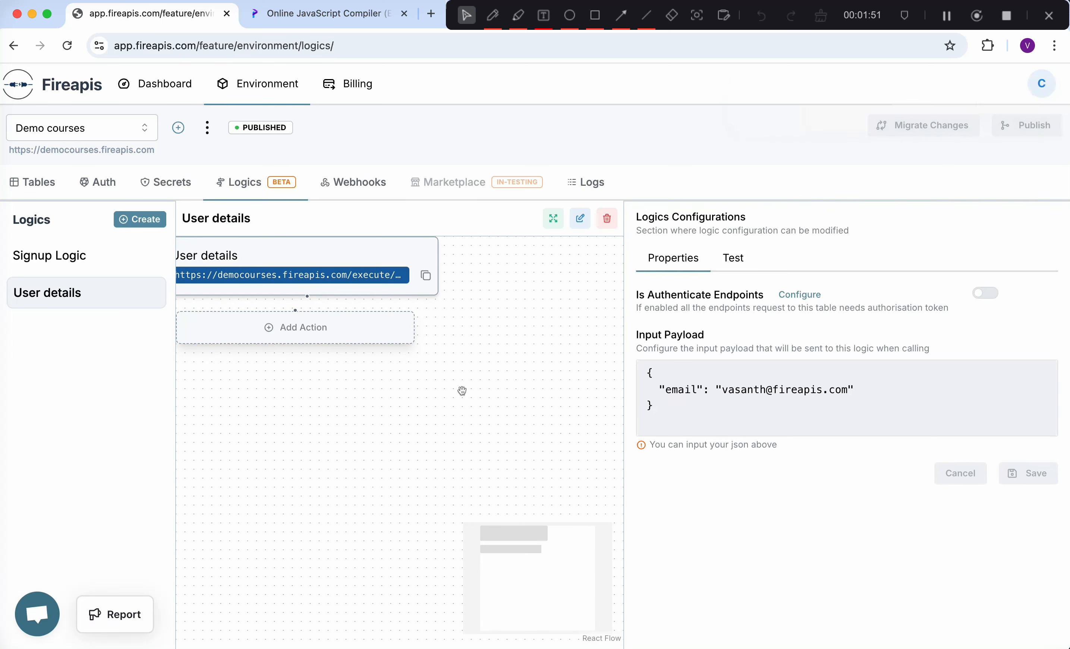
- Add Action 1 as a Query Builder running a SELECT on the user table
left_click(312, 339)
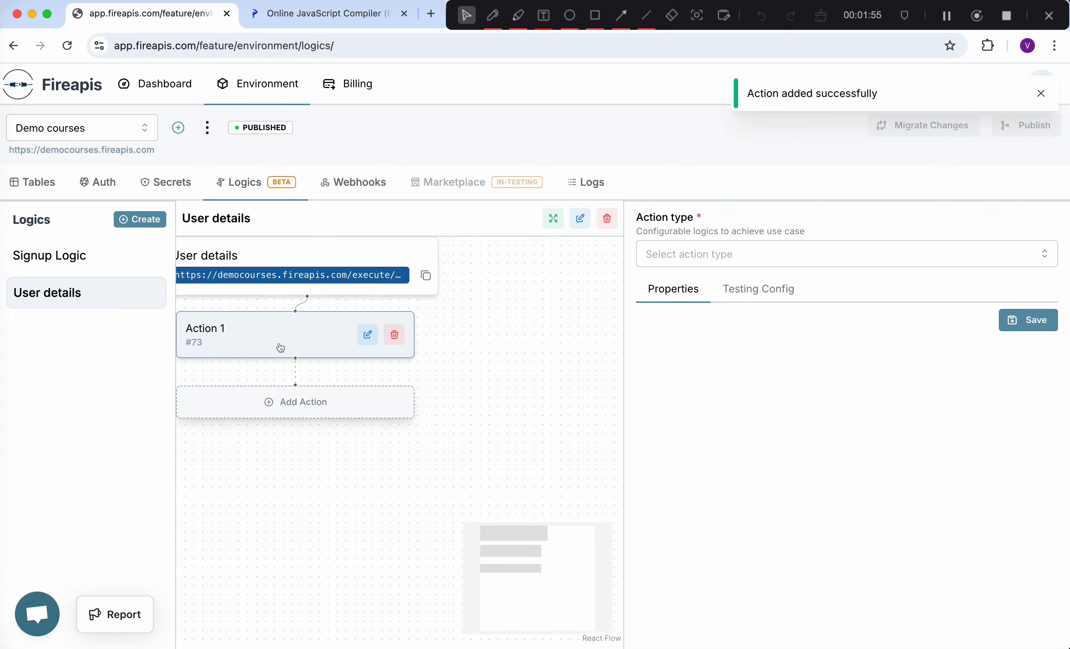
left_click(784, 255)
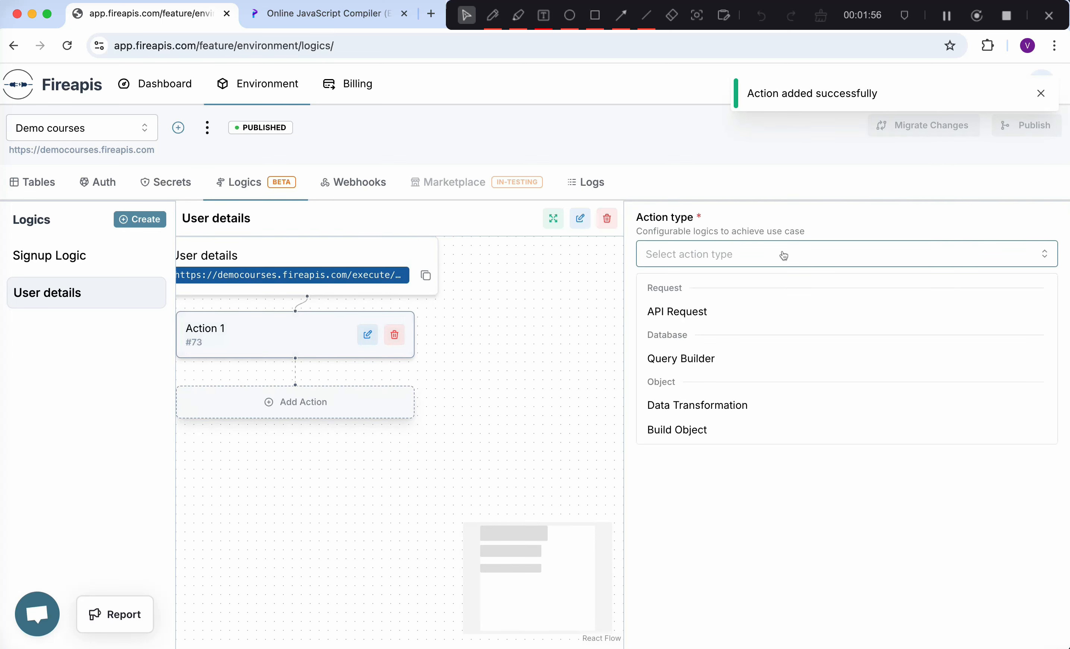
left_click(696, 369)
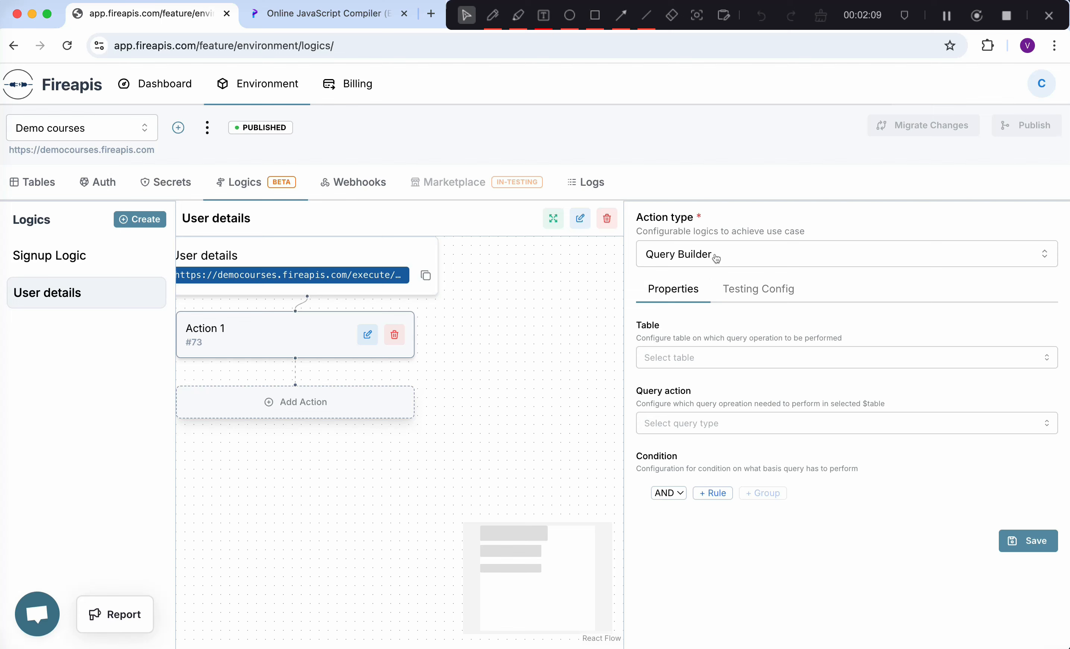
left_click(697, 365)
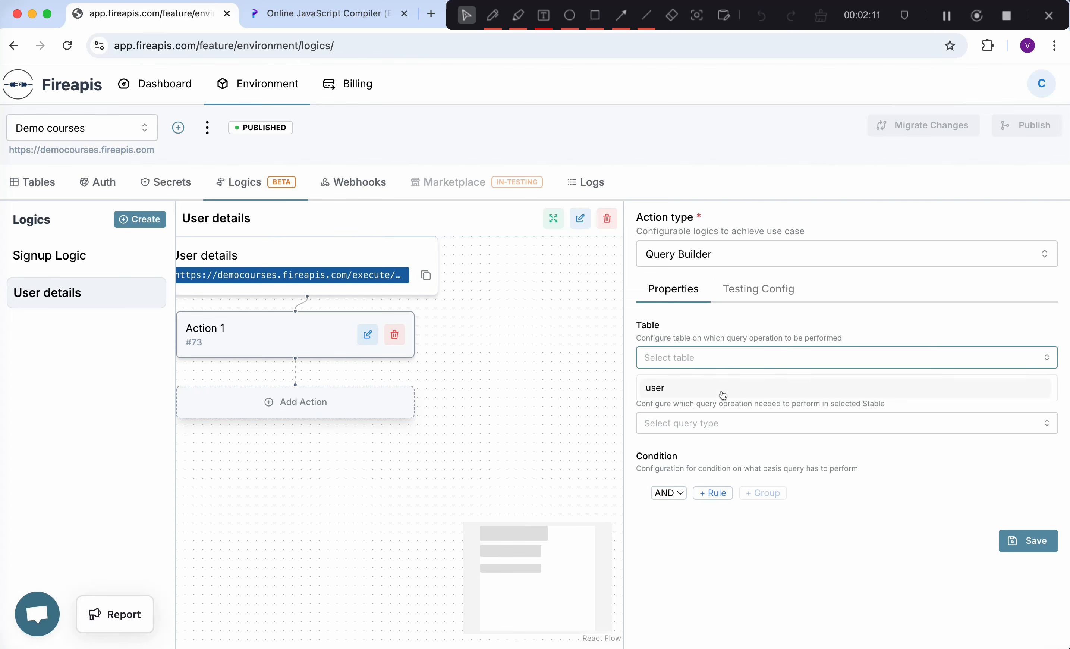
left_click(710, 391)
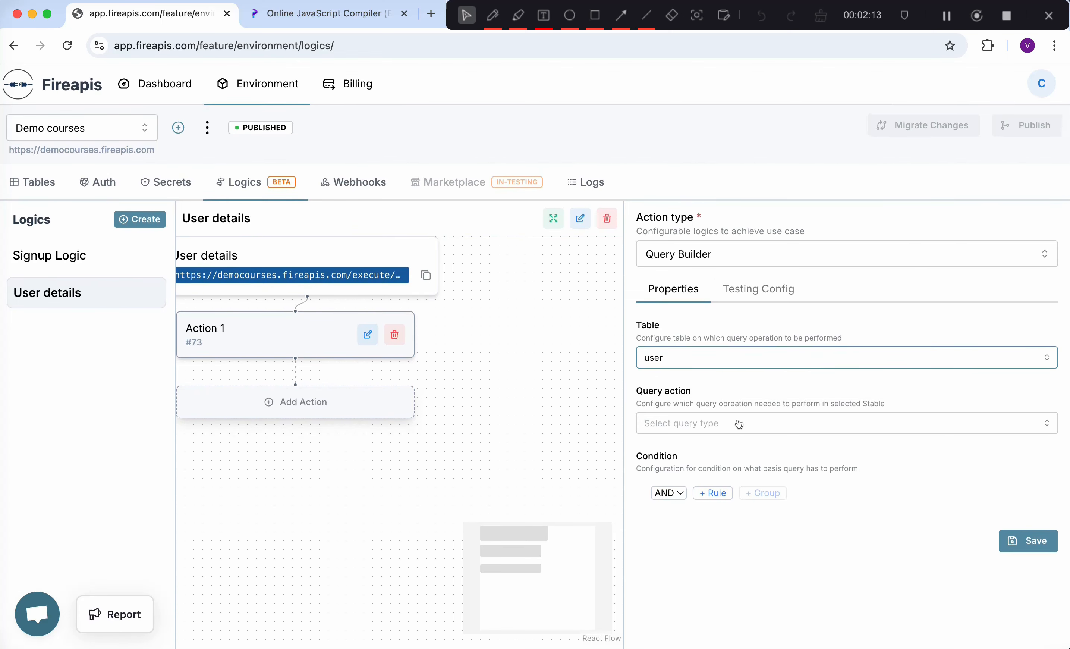
left_click(738, 424)
left_click(665, 463)
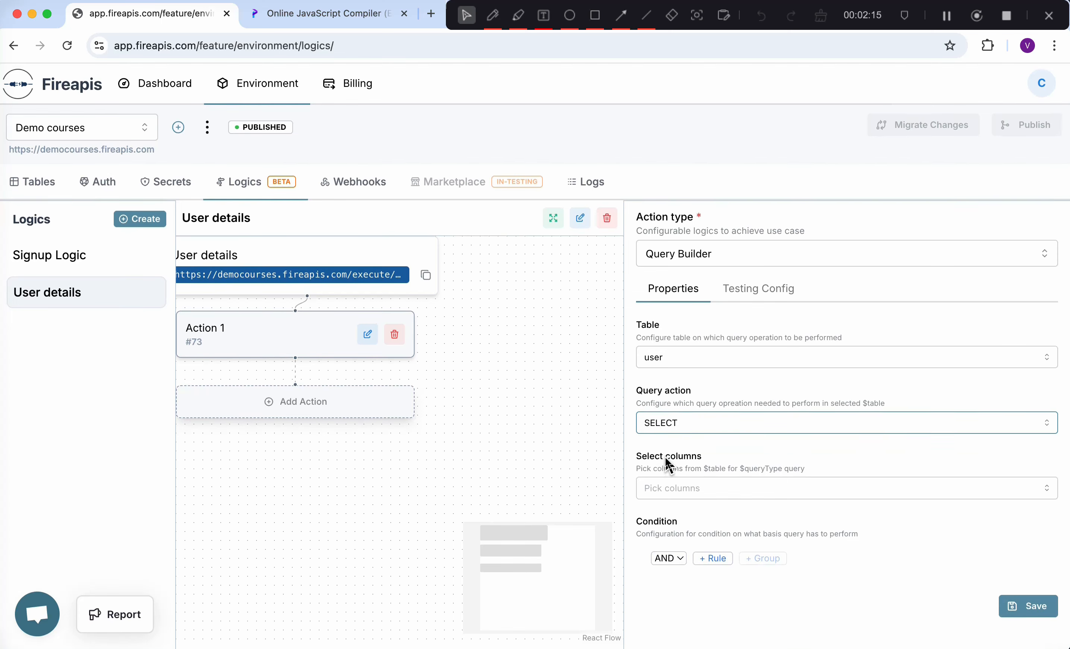
- Select the id, email, first_name, last_name and created_at columns
left_click(725, 489)
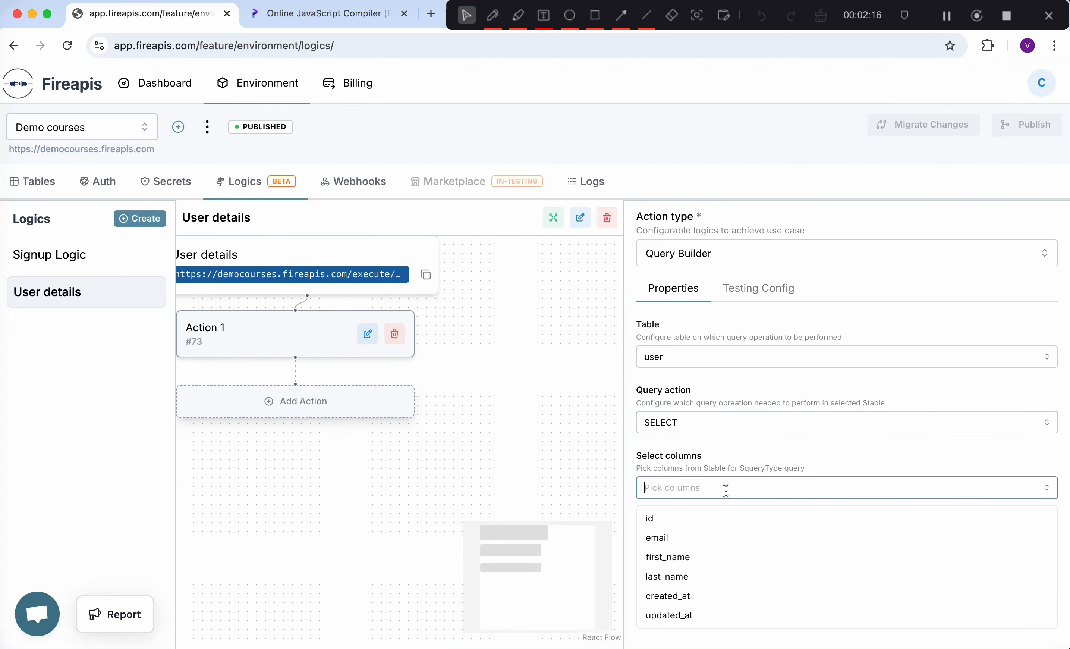
left_click(669, 518)
left_click(677, 538)
left_click(677, 558)
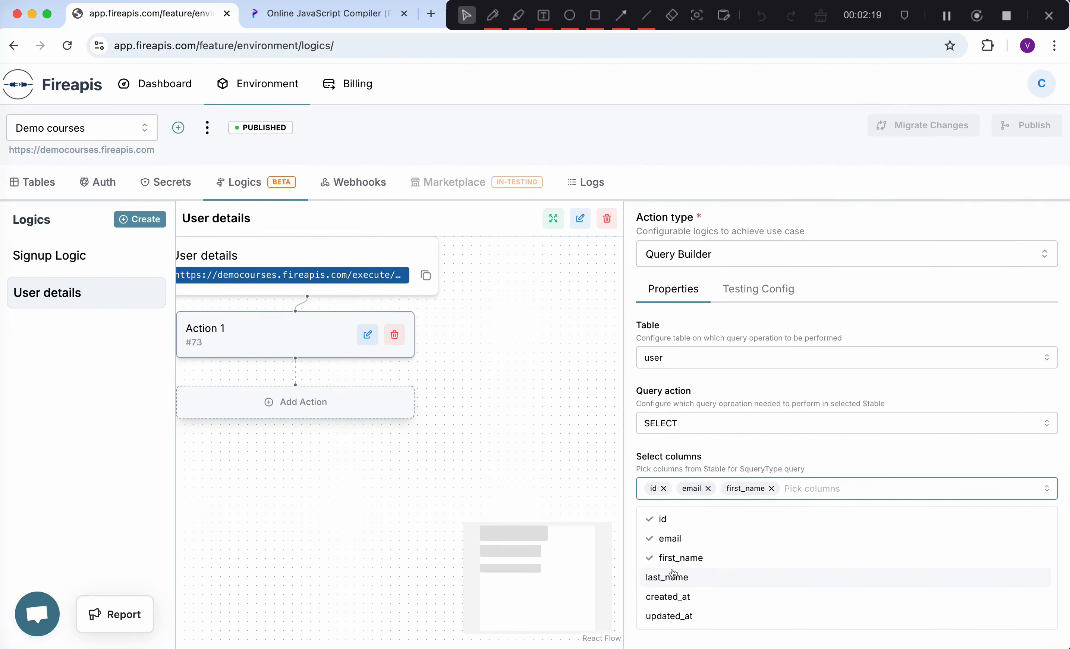
left_click(677, 578)
left_click(678, 597)
left_click(795, 467)
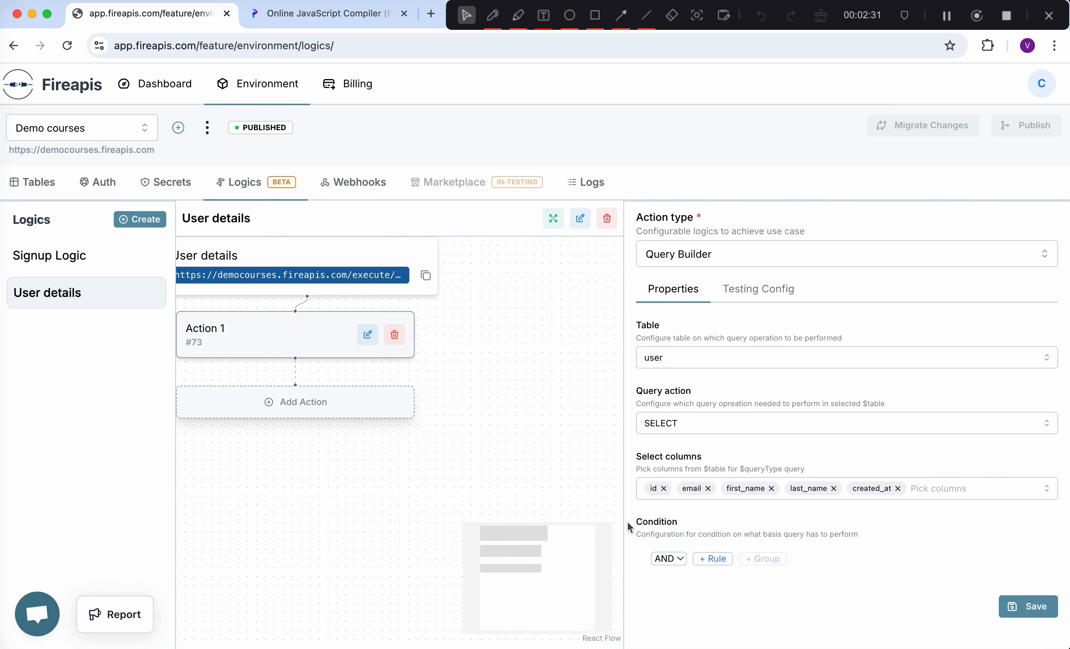
- Add a rule matching email to $payload.email and save Action 1
left_click(720, 557)
scroll(708, 551, "down", 1)
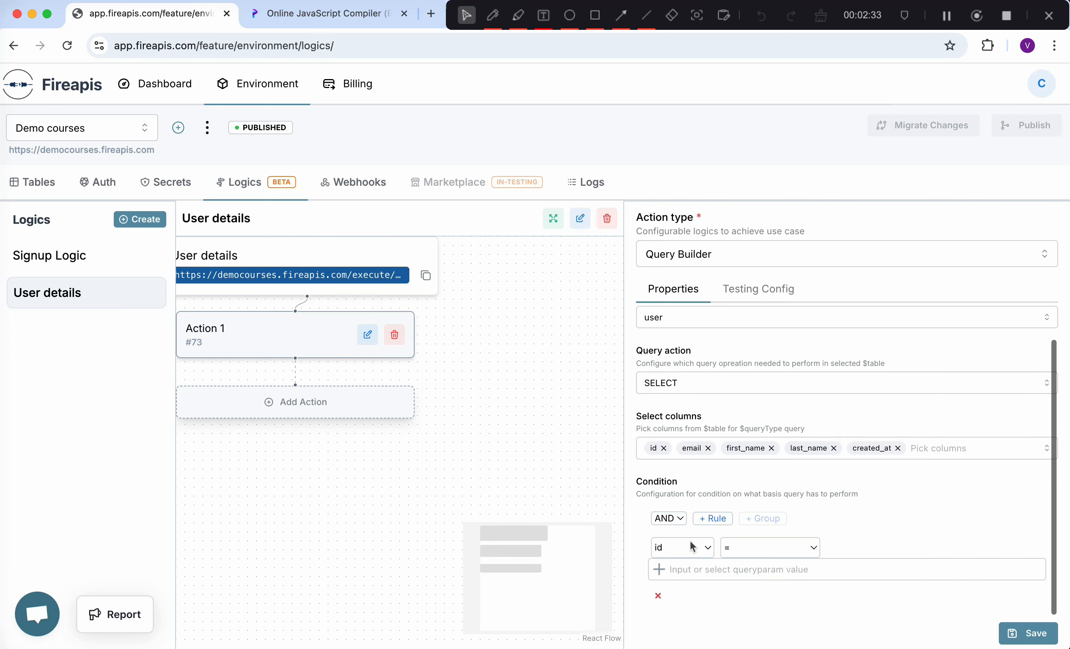
left_click(698, 544)
left_click(696, 568)
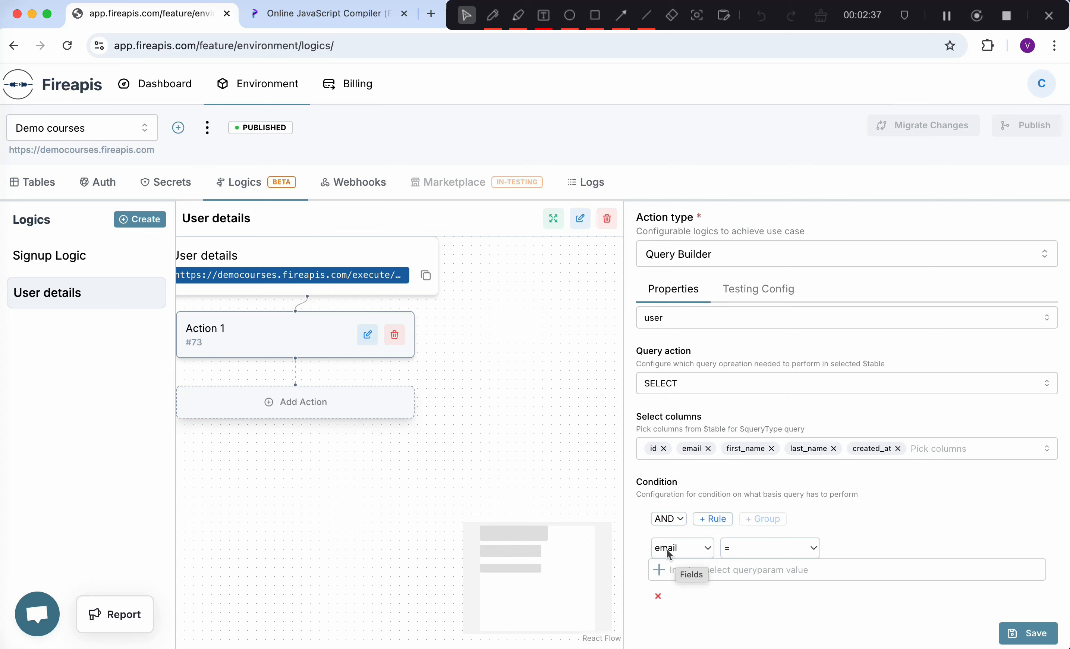
left_click(667, 568)
left_click(324, 525)
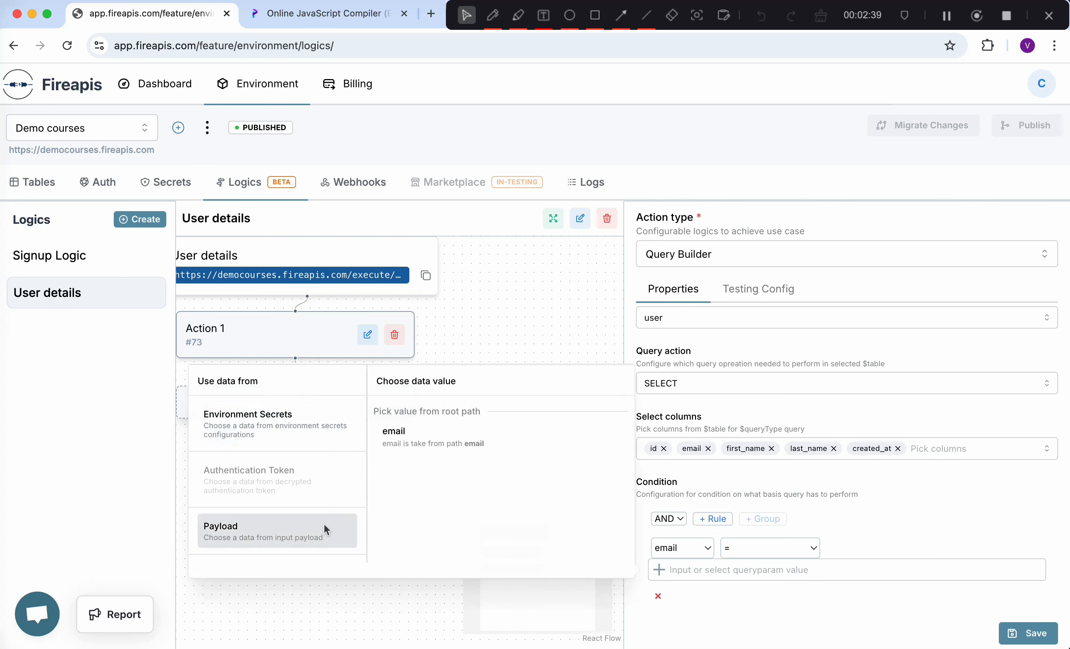
left_click(431, 429)
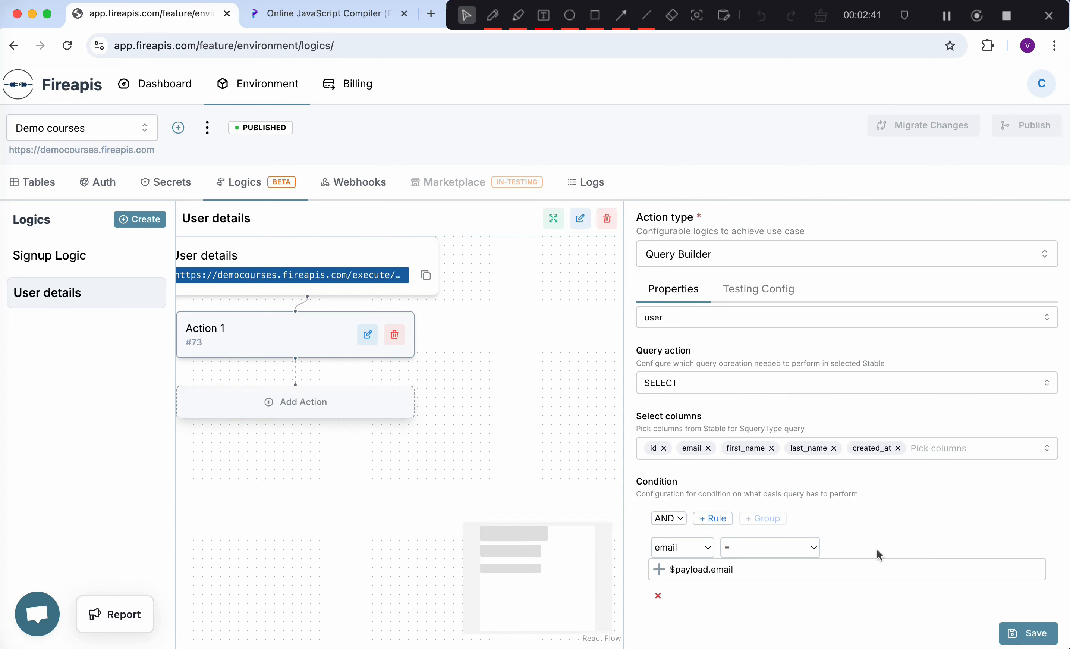
left_click(1028, 633)
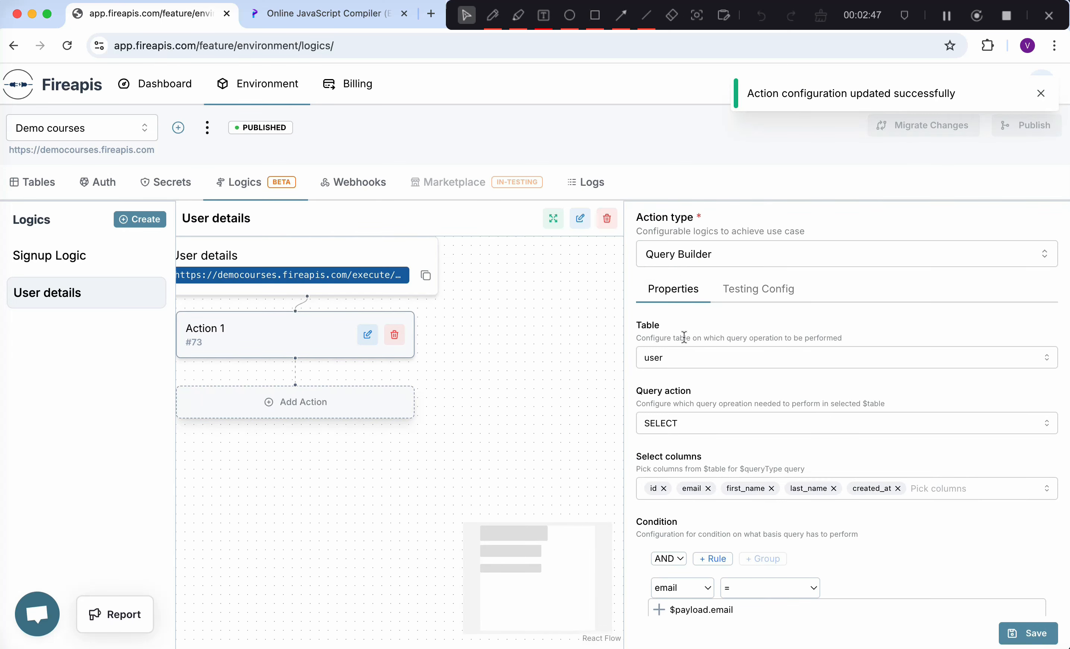
left_click_drag(520, 365, 525, 402)
- Run a test of User details with the raw JSON email payload
left_click(367, 289)
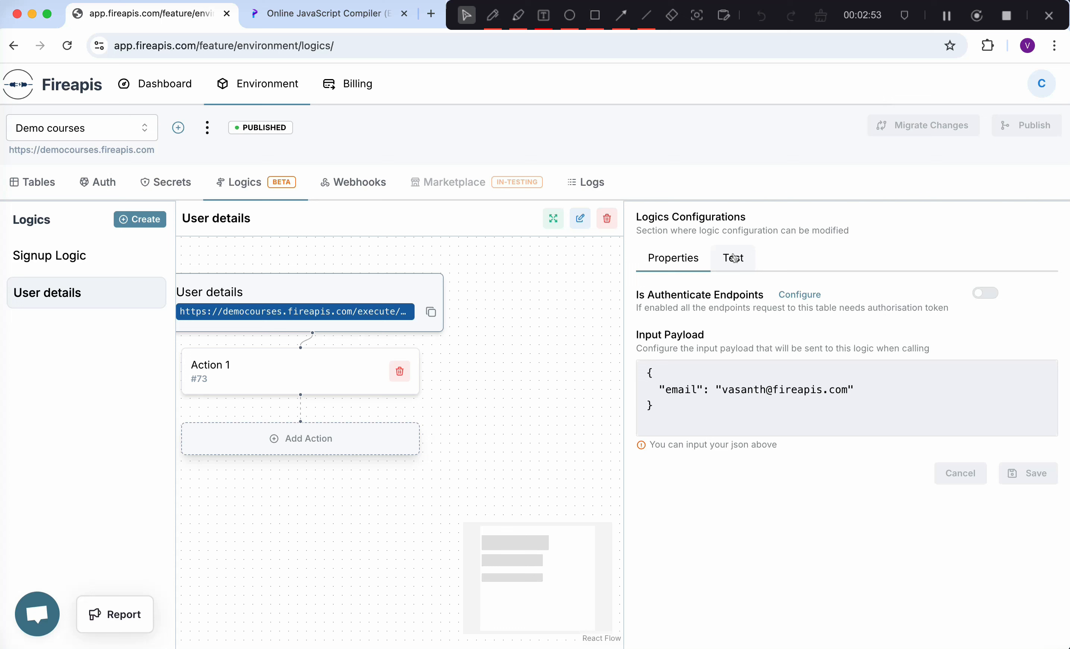
left_click(735, 258)
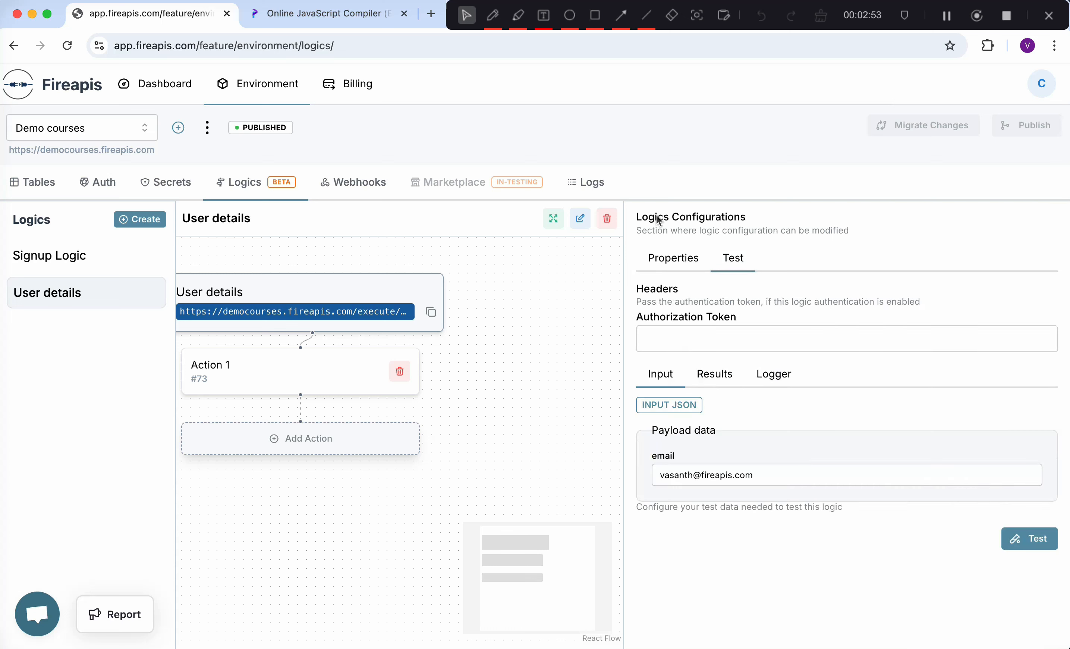
left_click(681, 406)
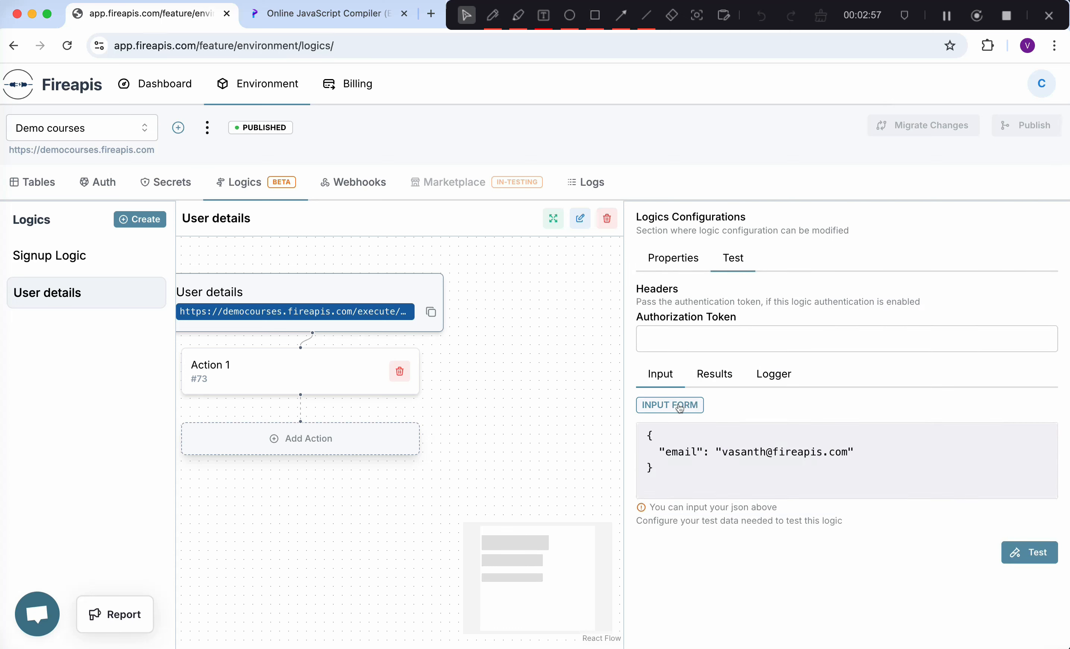
left_click(800, 487)
left_click(1031, 553)
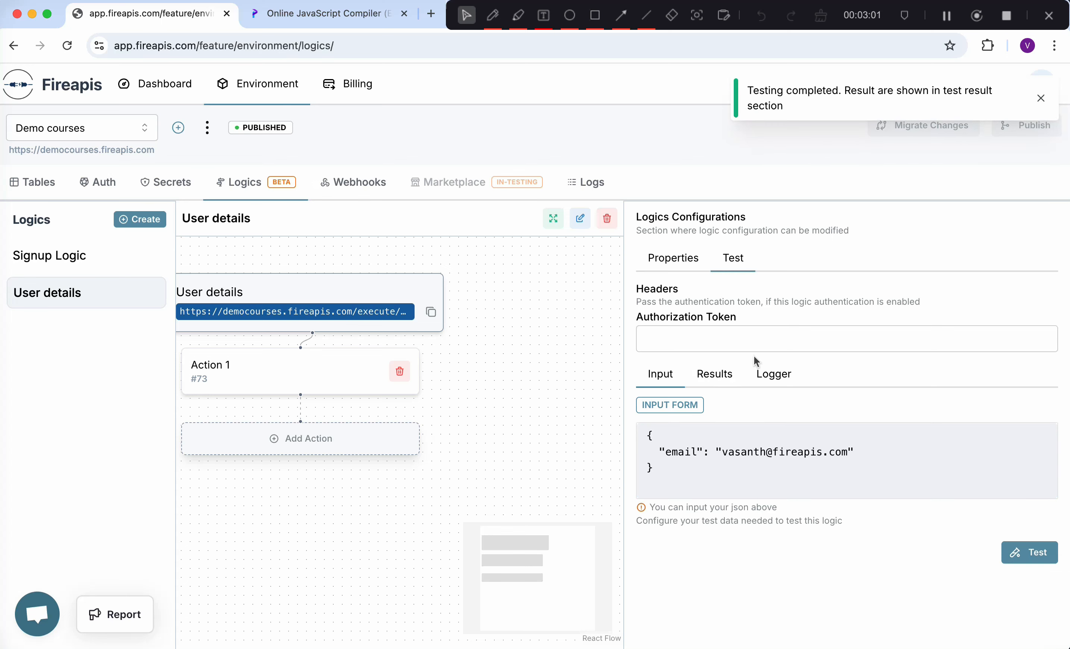
left_click(734, 372)
- Inspect the returned user record: id 1, email, first_name, last_name and created_at
scroll(747, 481, "down", 1)
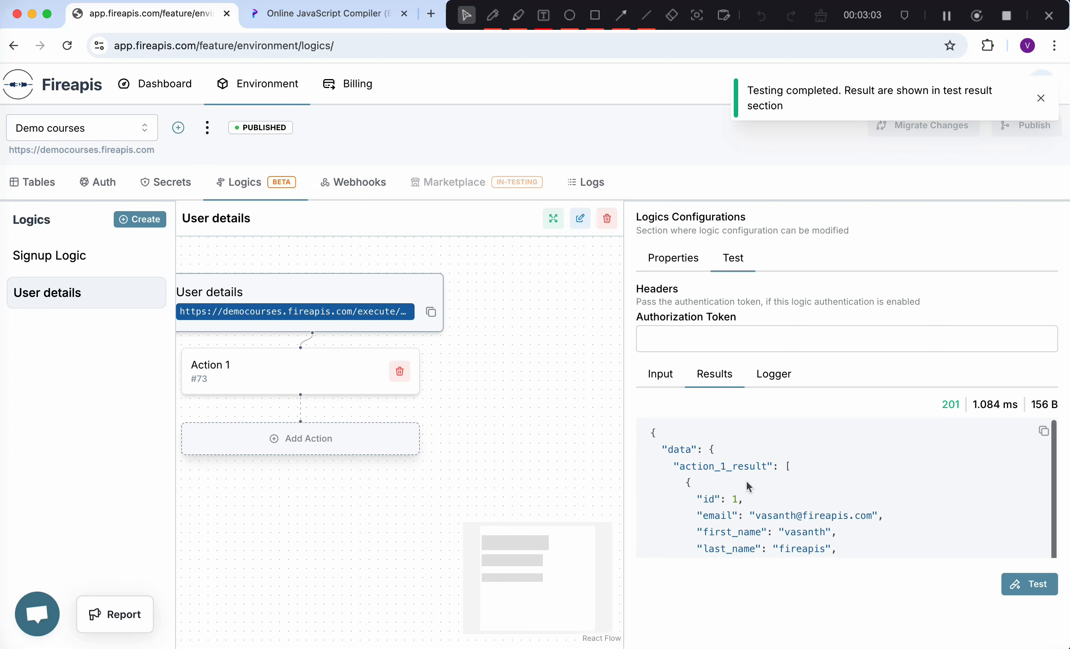
scroll(747, 481, "down", 5)
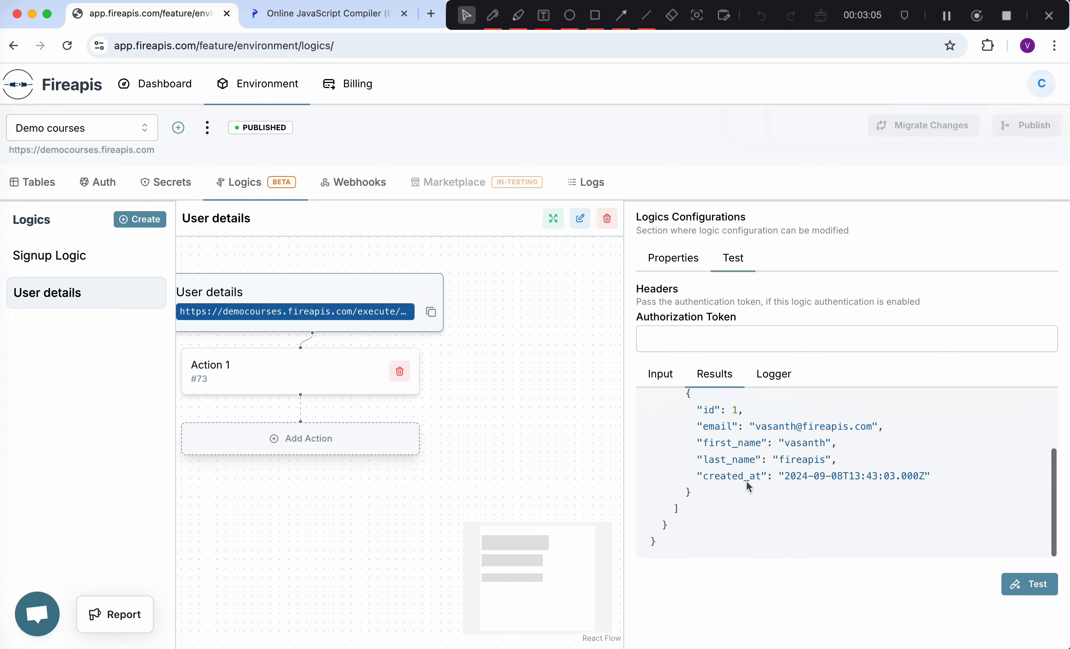
scroll(717, 468, "up", 5)
left_click_drag(685, 451, 702, 541)
left_click(741, 476)
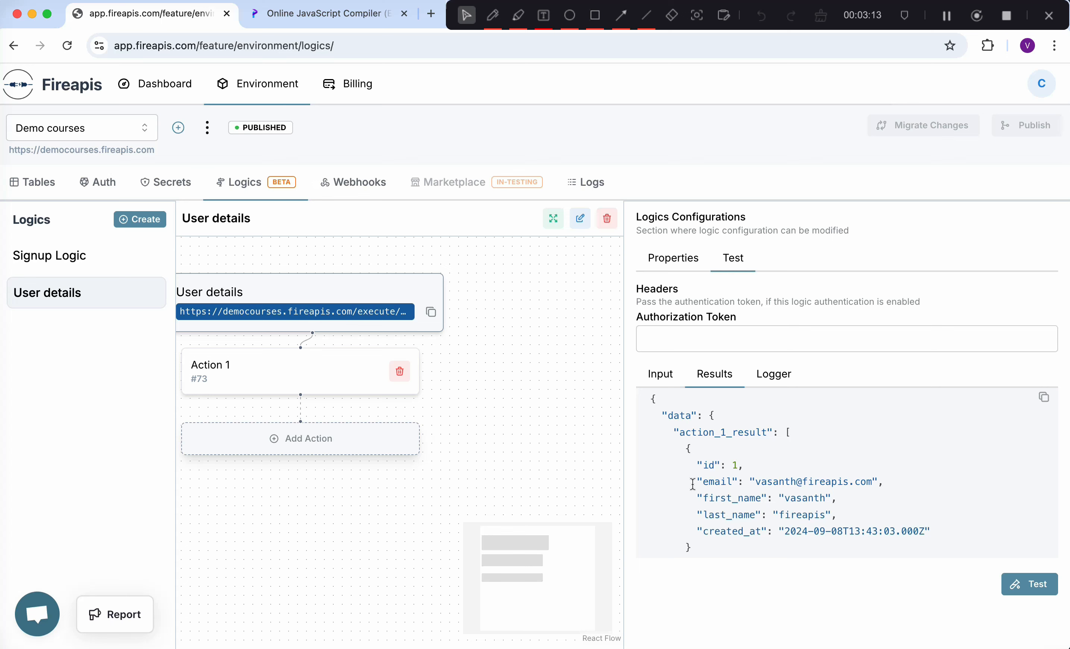
left_click_drag(693, 484, 893, 487)
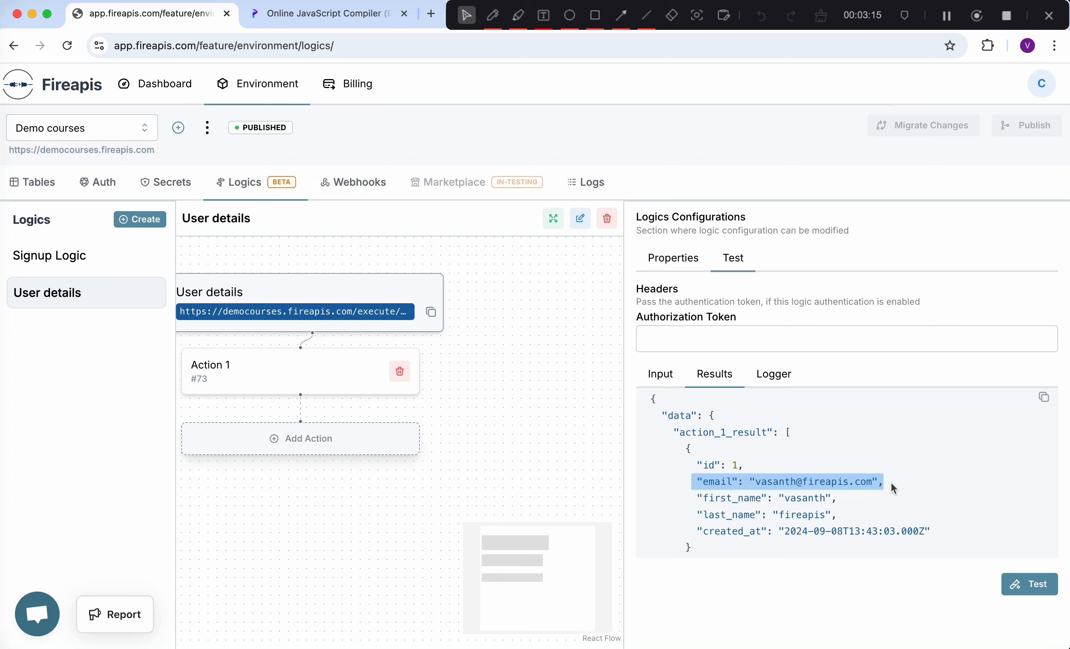
left_click(738, 499)
scroll(738, 499, "down", 1)
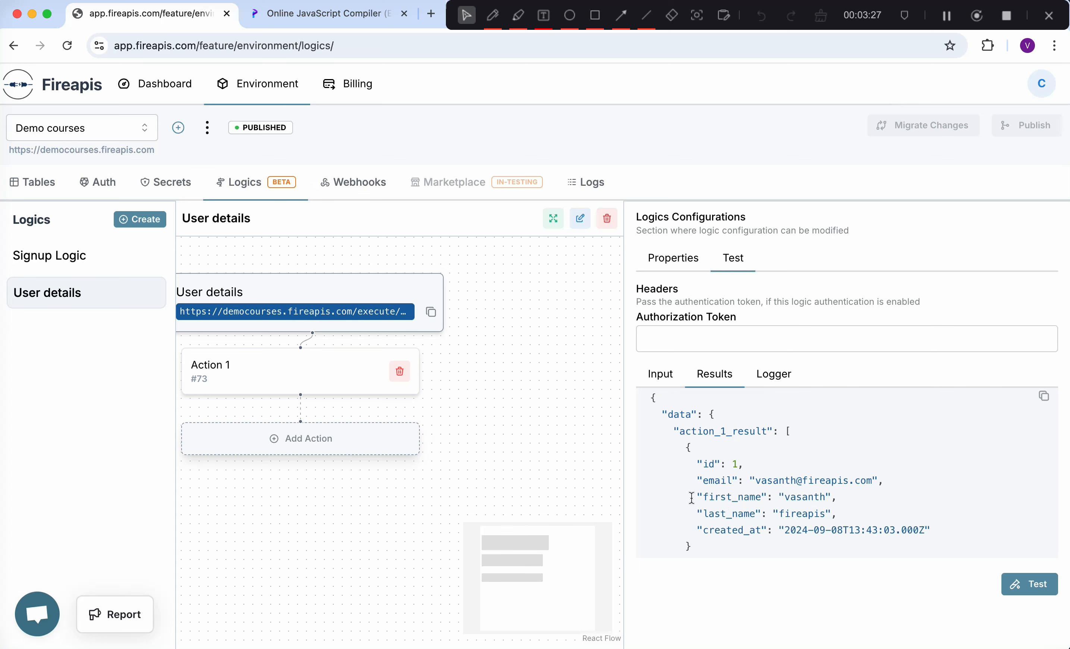
double_click(729, 500)
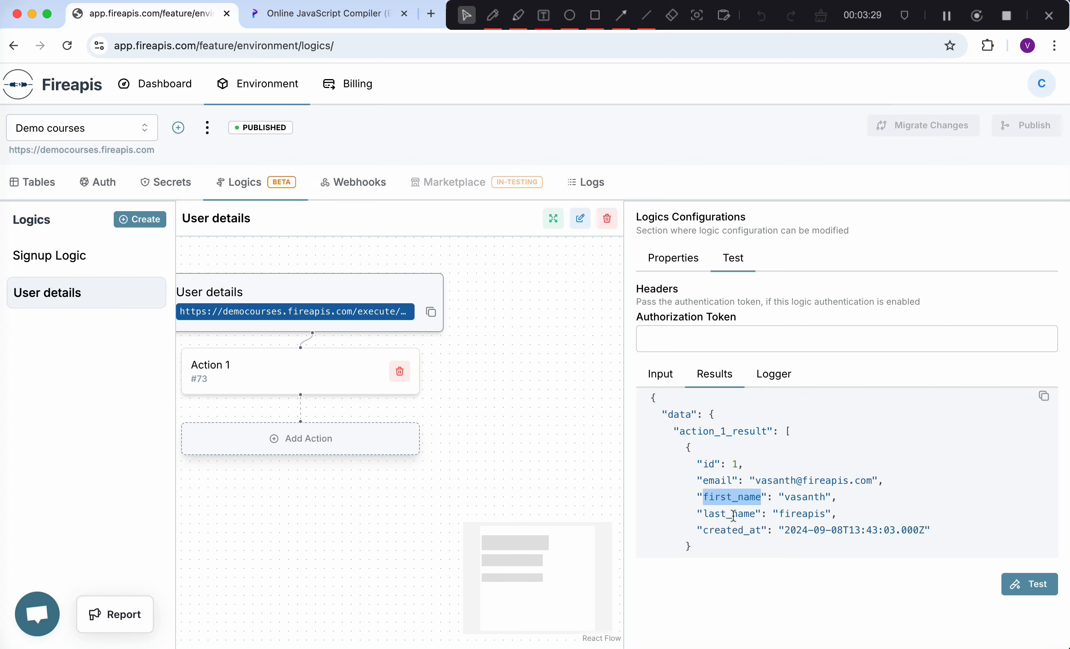
double_click(734, 516)
left_click(768, 521)
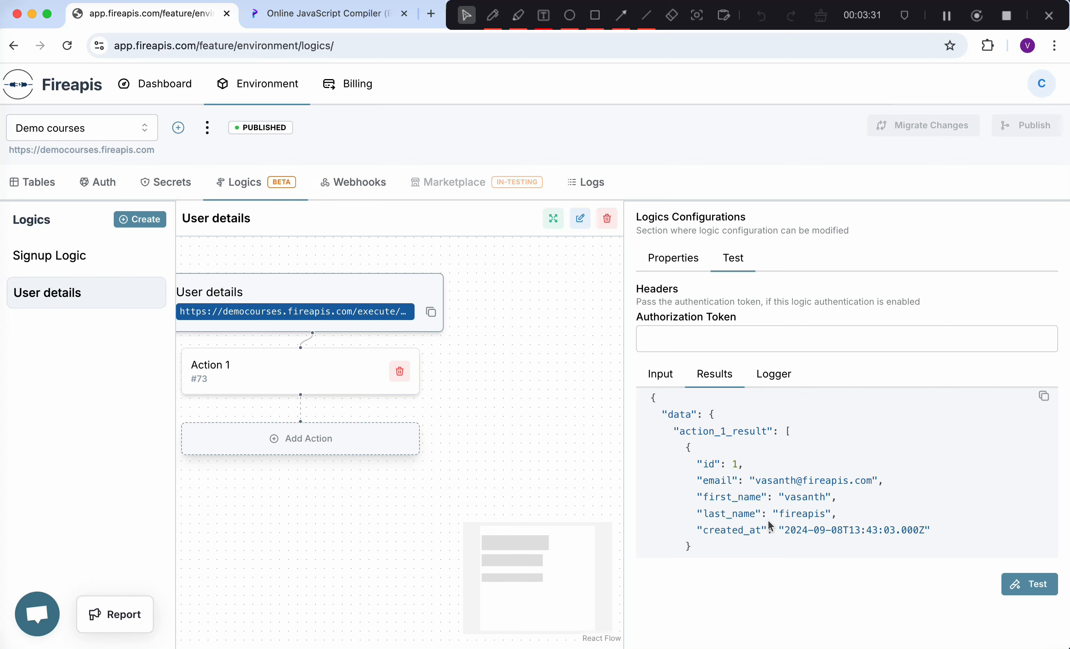
- Add Action 2 with the 'Form a text' action type
left_click(321, 438)
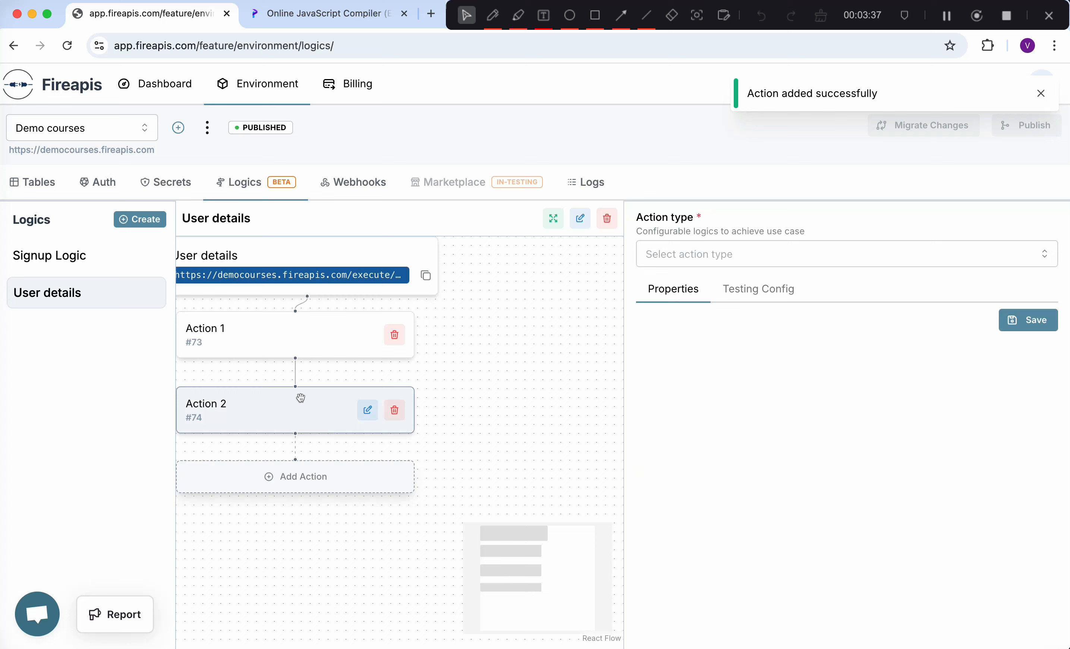
left_click(753, 256)
scroll(714, 393, "down", 3)
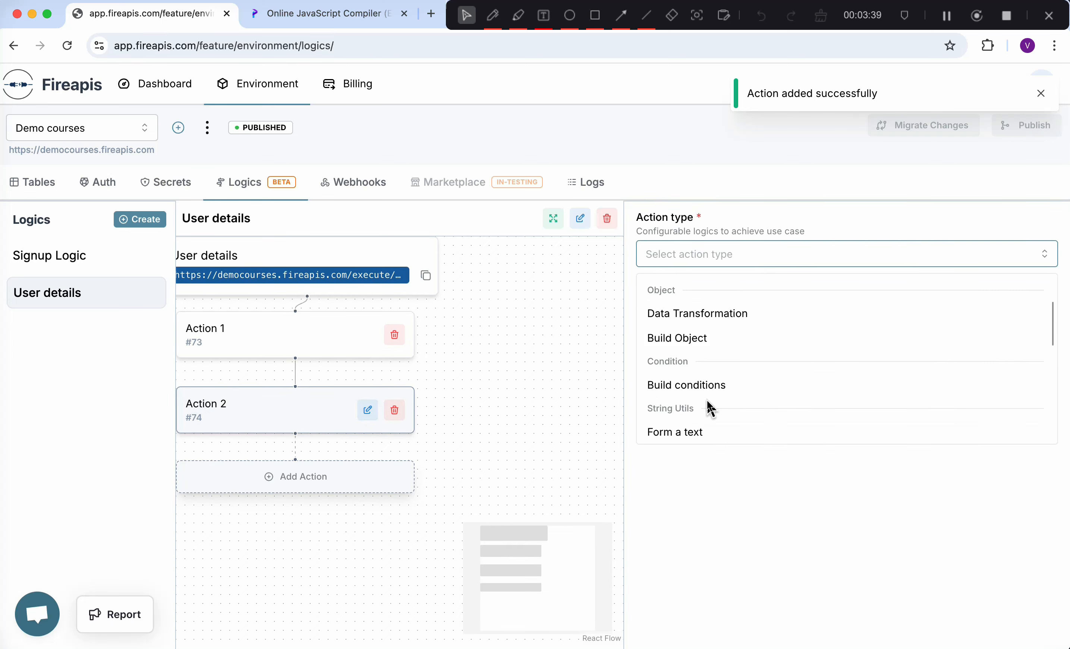
scroll(700, 393, "down", 1)
left_click(685, 375)
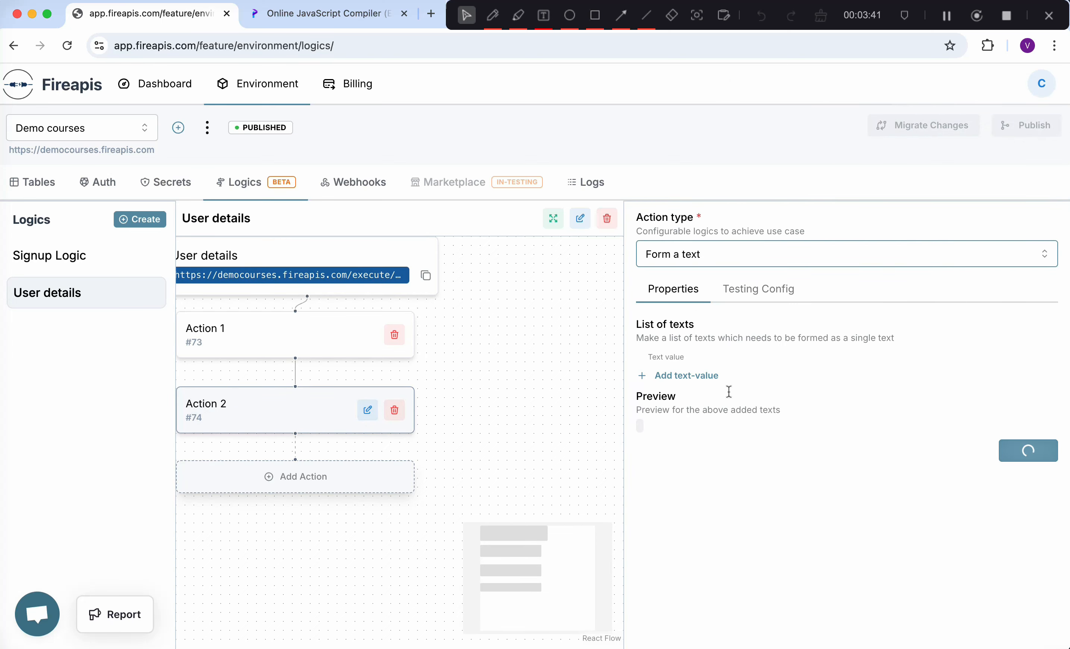
left_click(1041, 94)
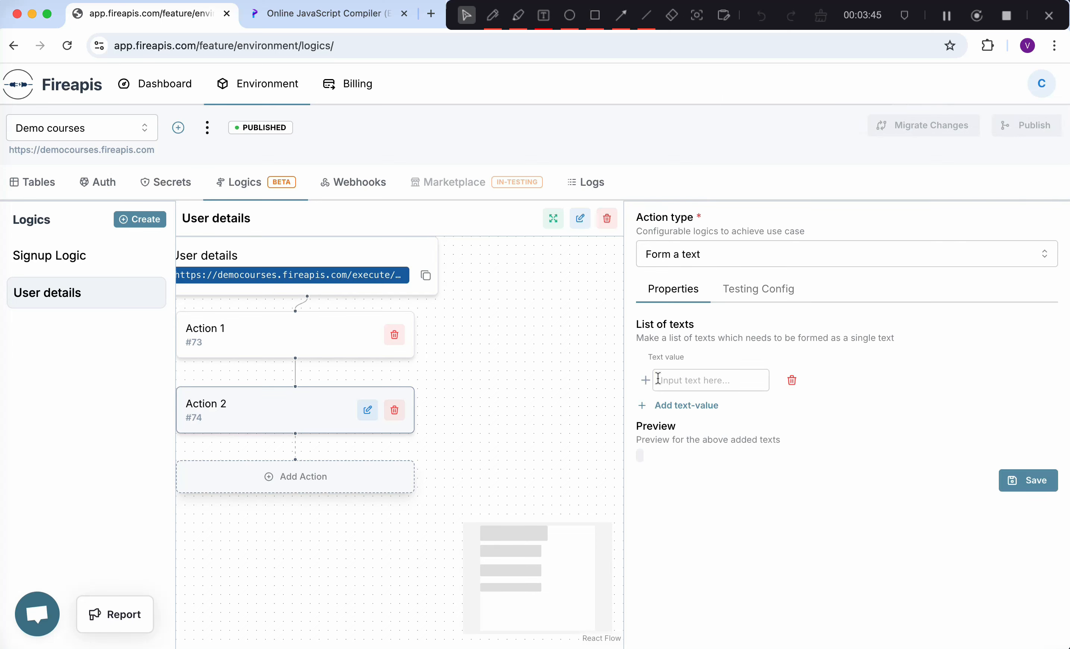
- Set the first text value to $action.73.0.first_name
left_click(645, 380)
scroll(325, 497, "down", 1)
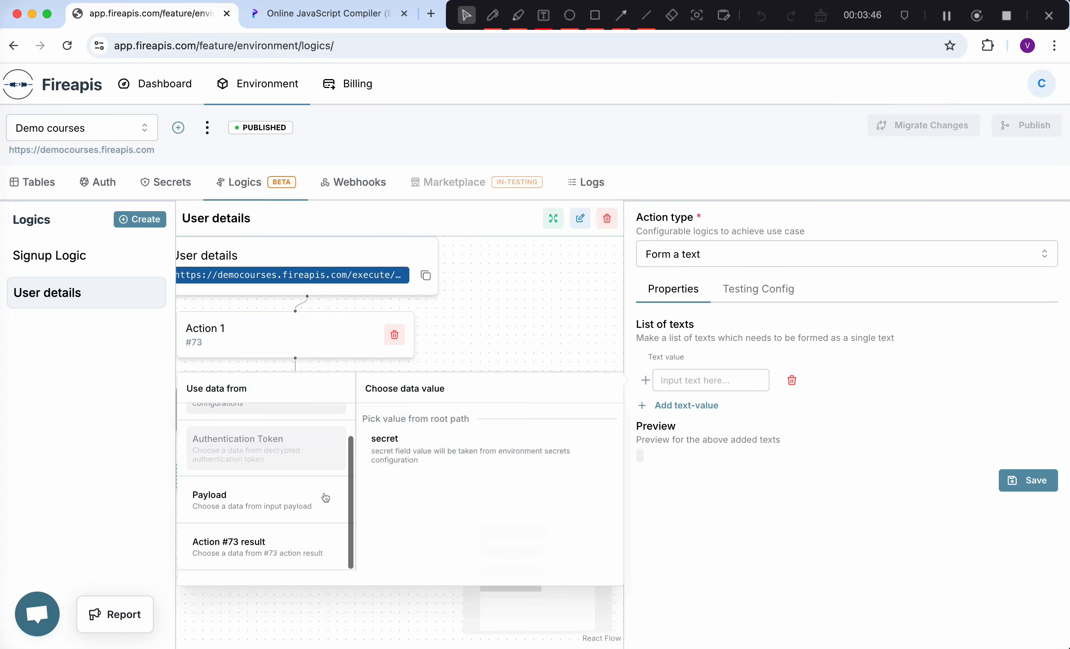
left_click(270, 540)
scroll(441, 503, "down", 2)
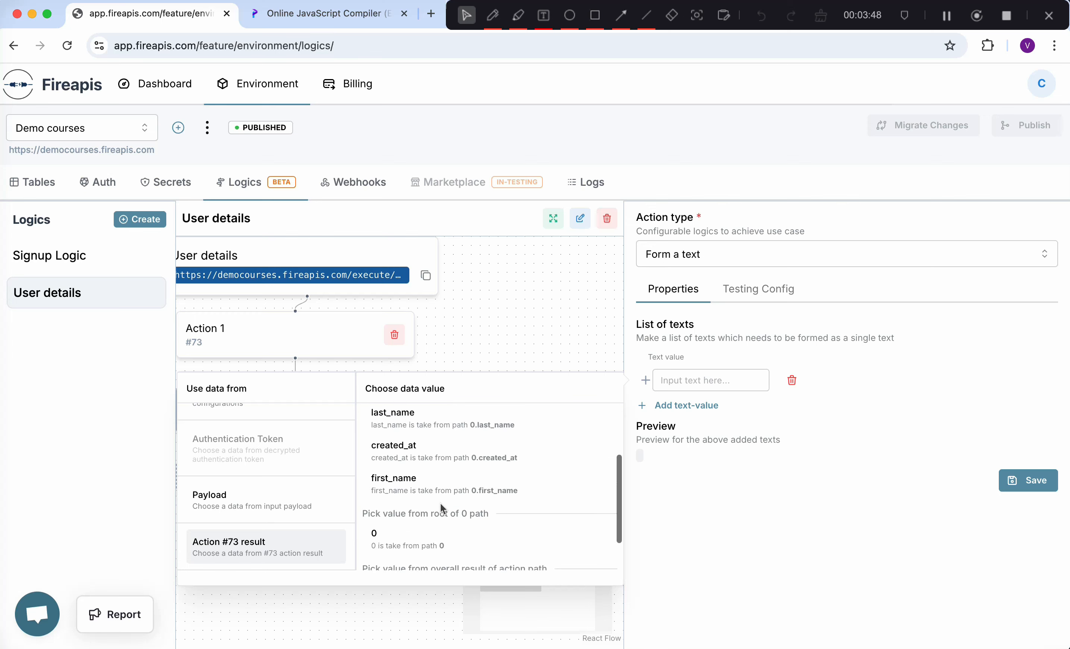
left_click(437, 483)
- Add a second text value $action.73.0.last_name and save Action 2
left_click(694, 406)
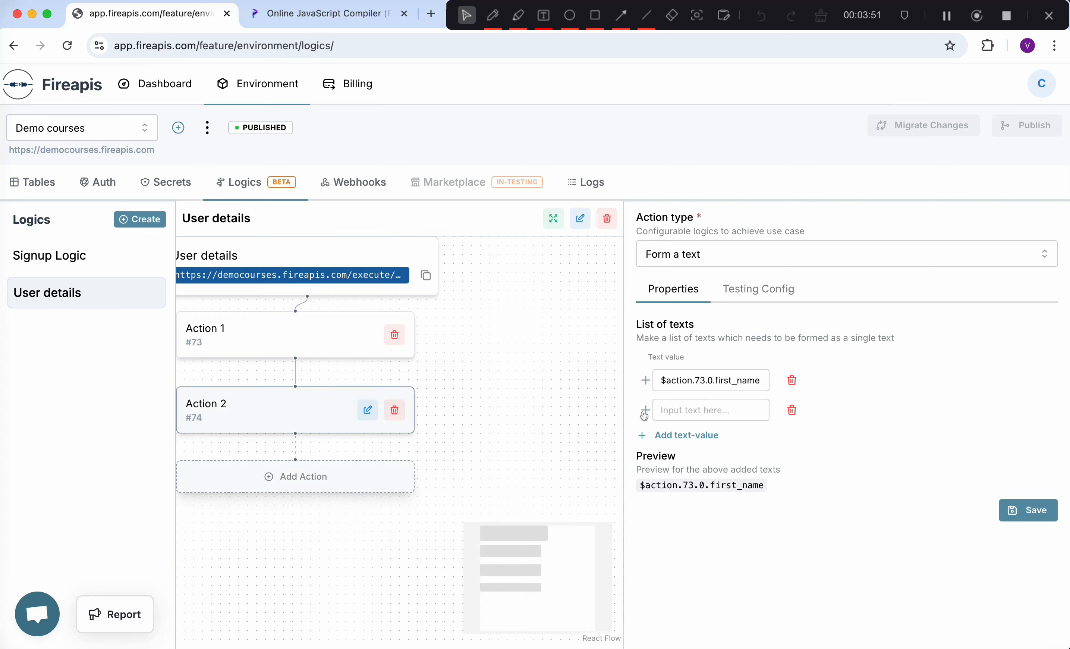
left_click(646, 410)
scroll(302, 542, "down", 1)
left_click(276, 570)
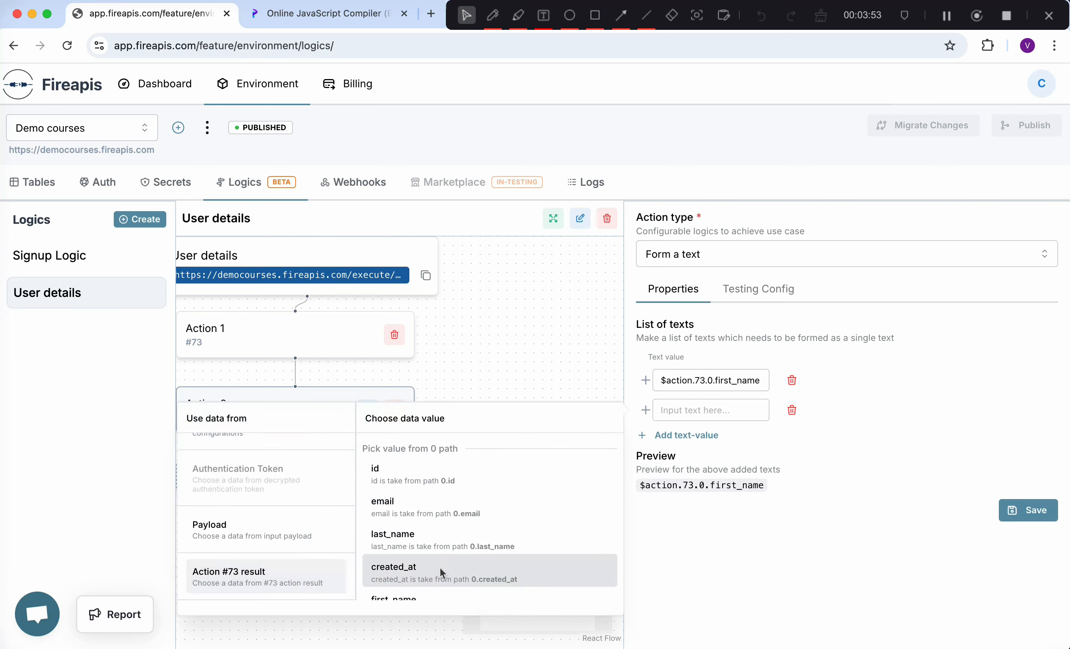
left_click(418, 544)
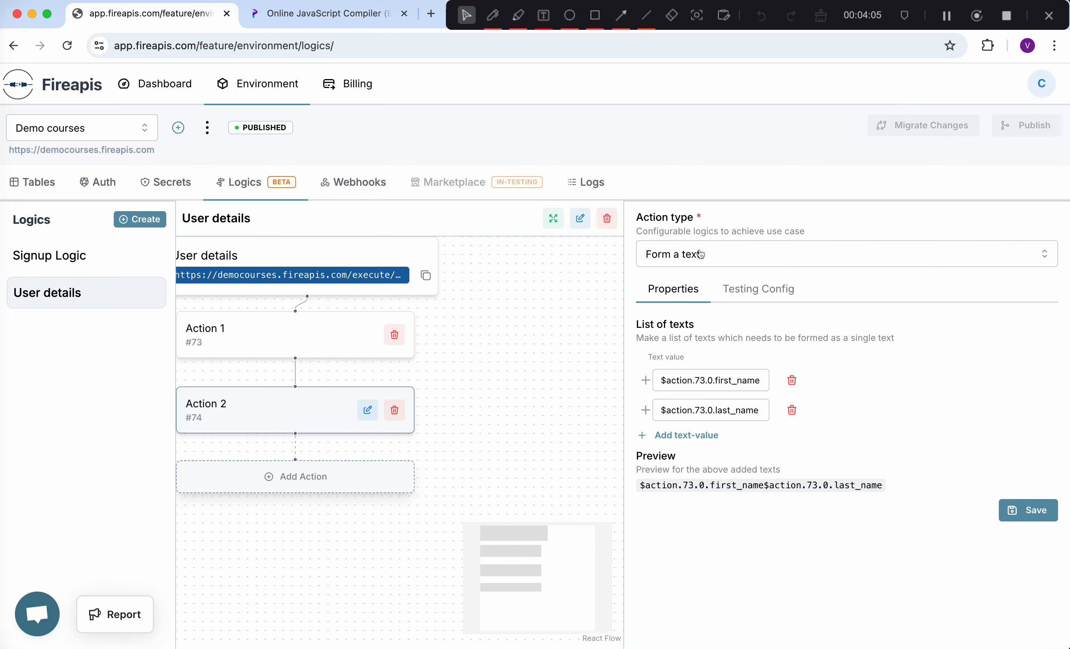
left_click_drag(646, 481, 869, 483)
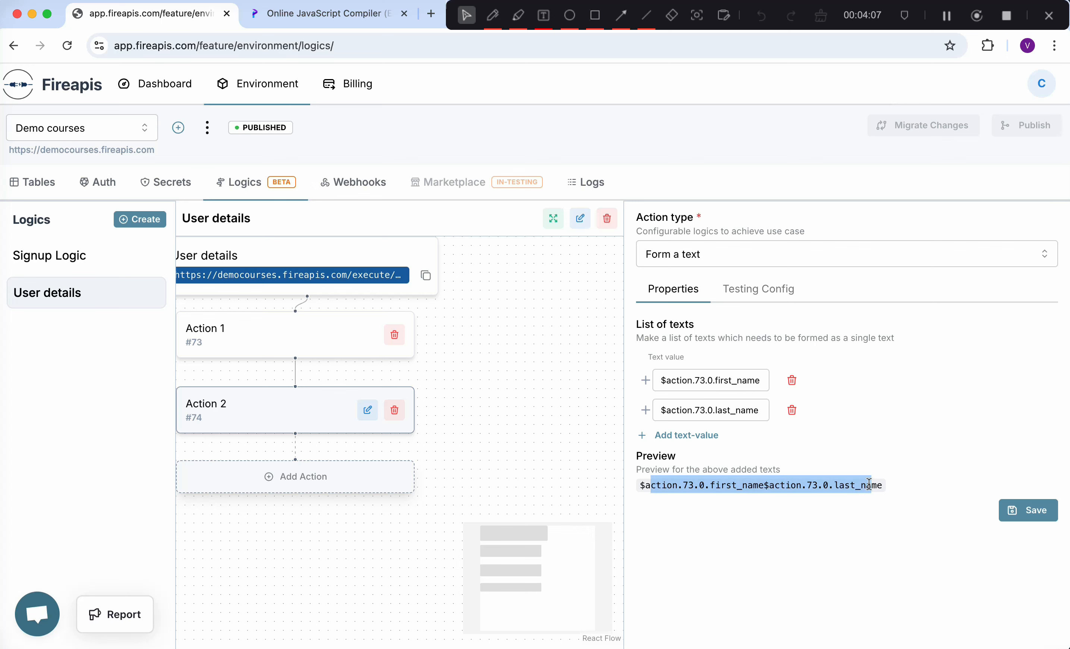
left_click(724, 527)
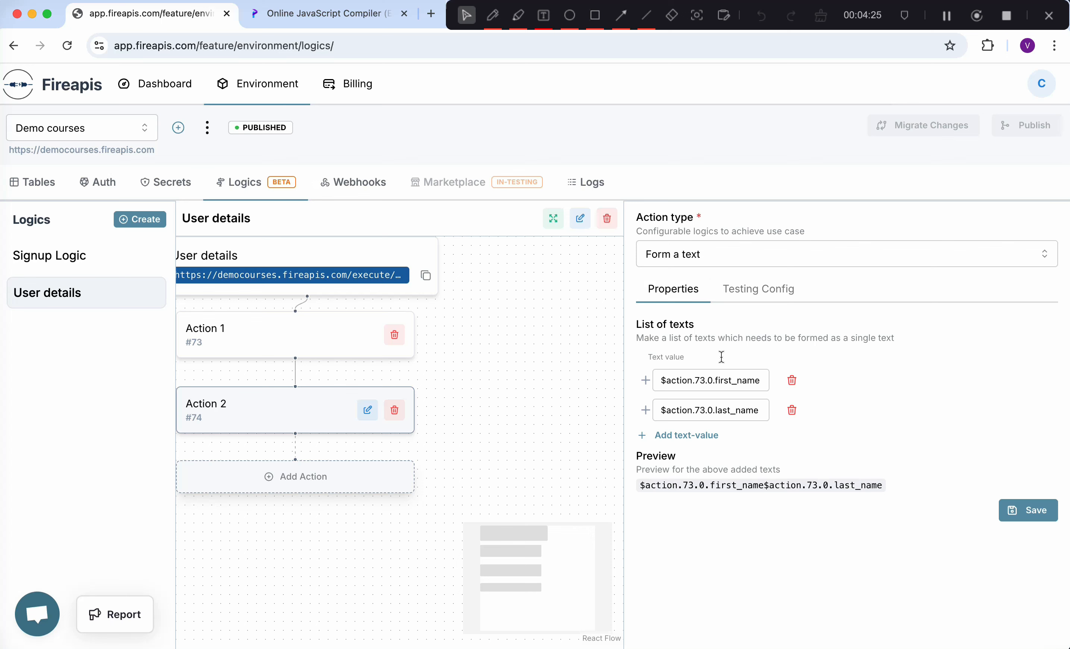
left_click(1013, 509)
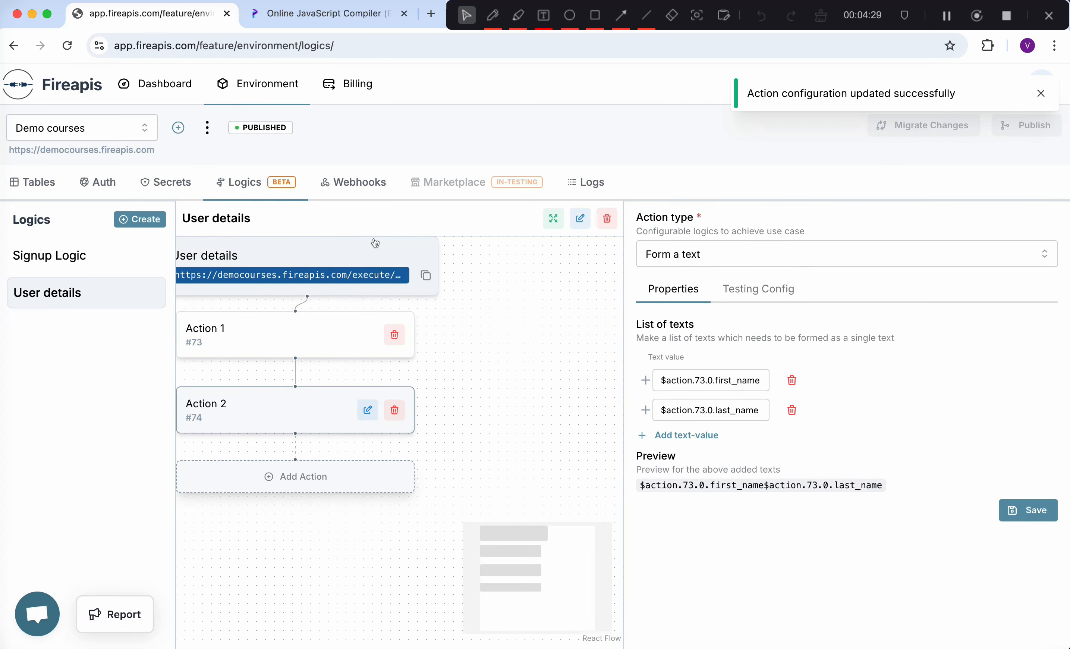
- Run the User details test again with the JSON payload
left_click(377, 254)
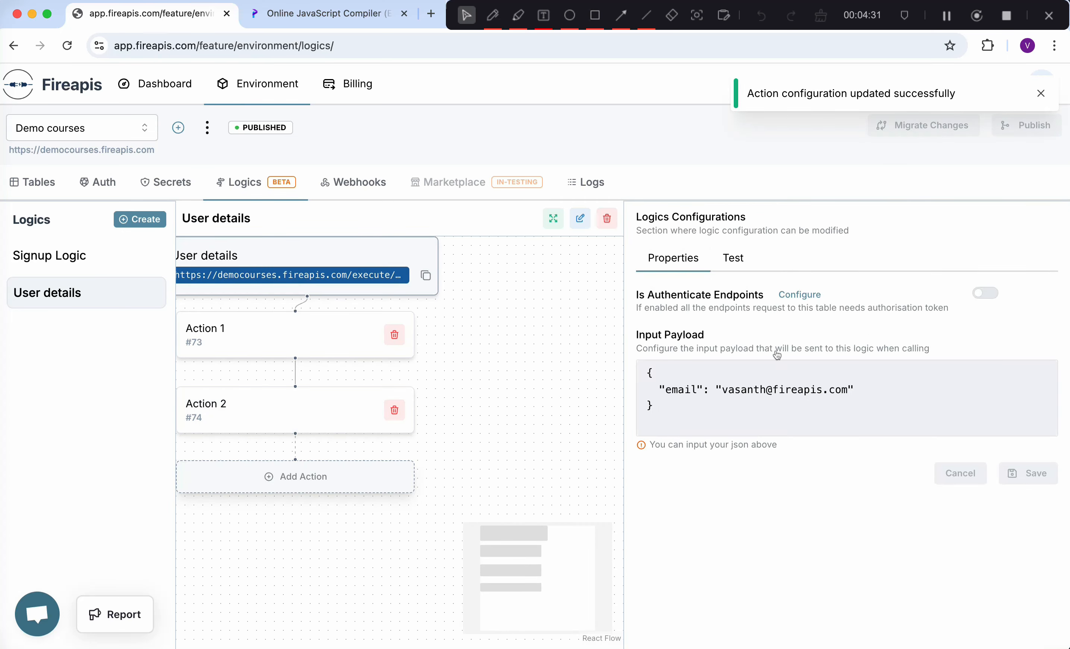
left_click(738, 268)
left_click(682, 406)
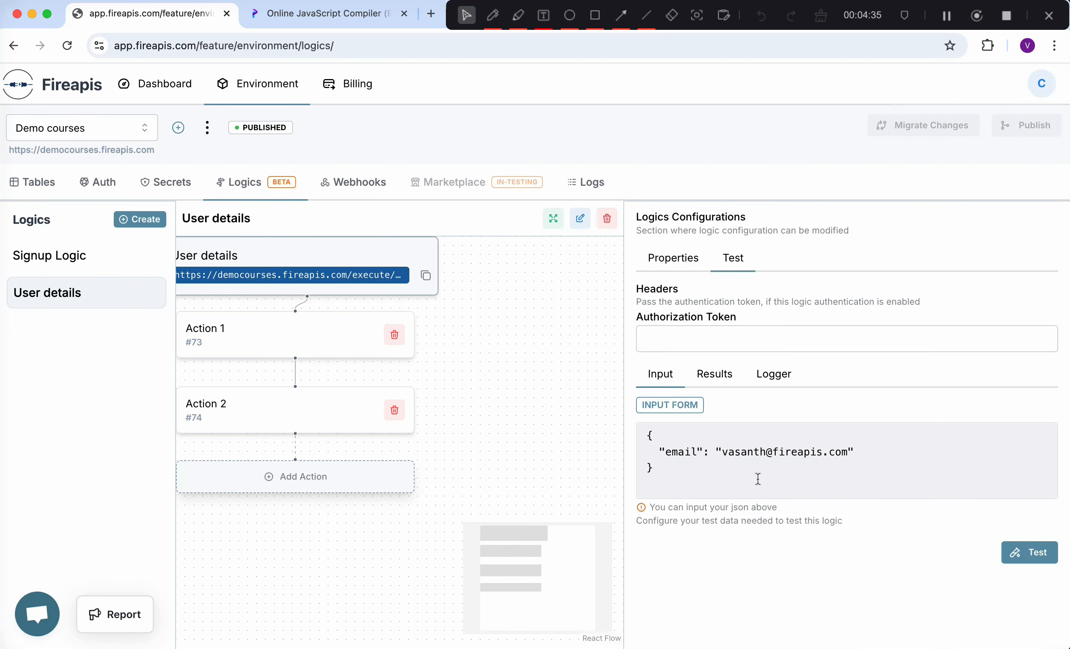
left_click(1024, 551)
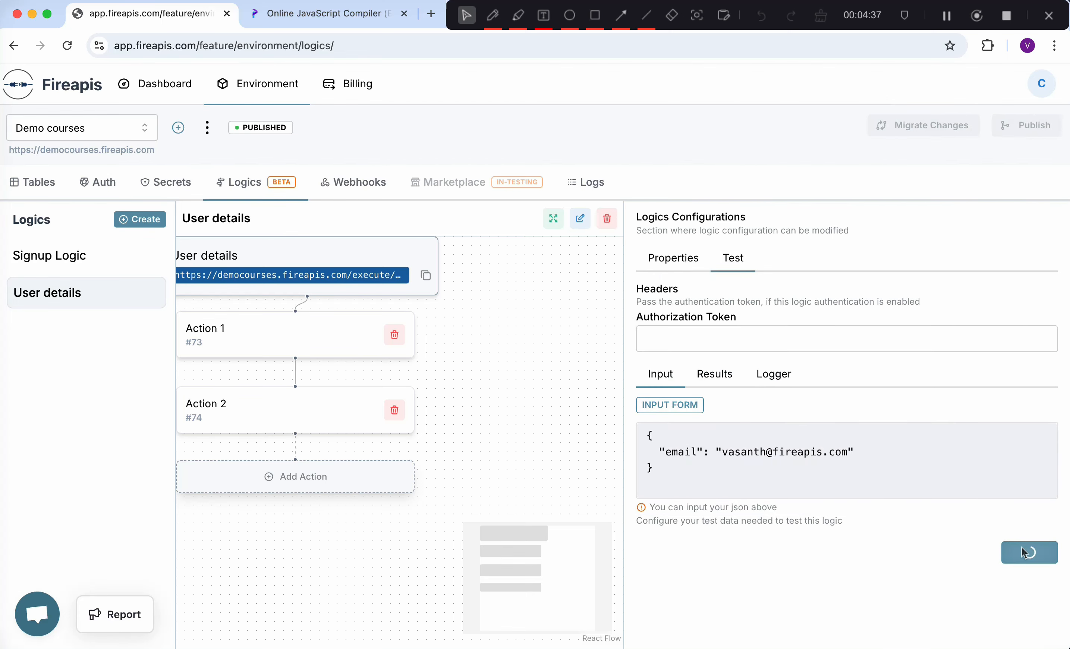
left_click(1043, 104)
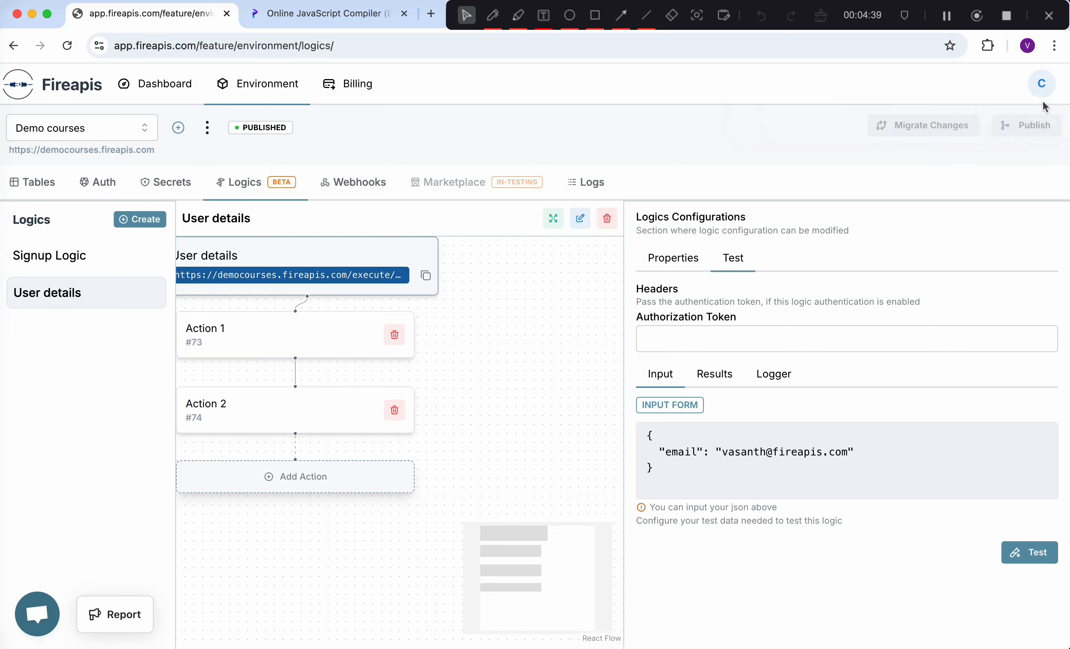
left_click(715, 376)
- Check the results JSON, highlighting action_2_result with the first and last names joined
scroll(740, 479, "down", 1)
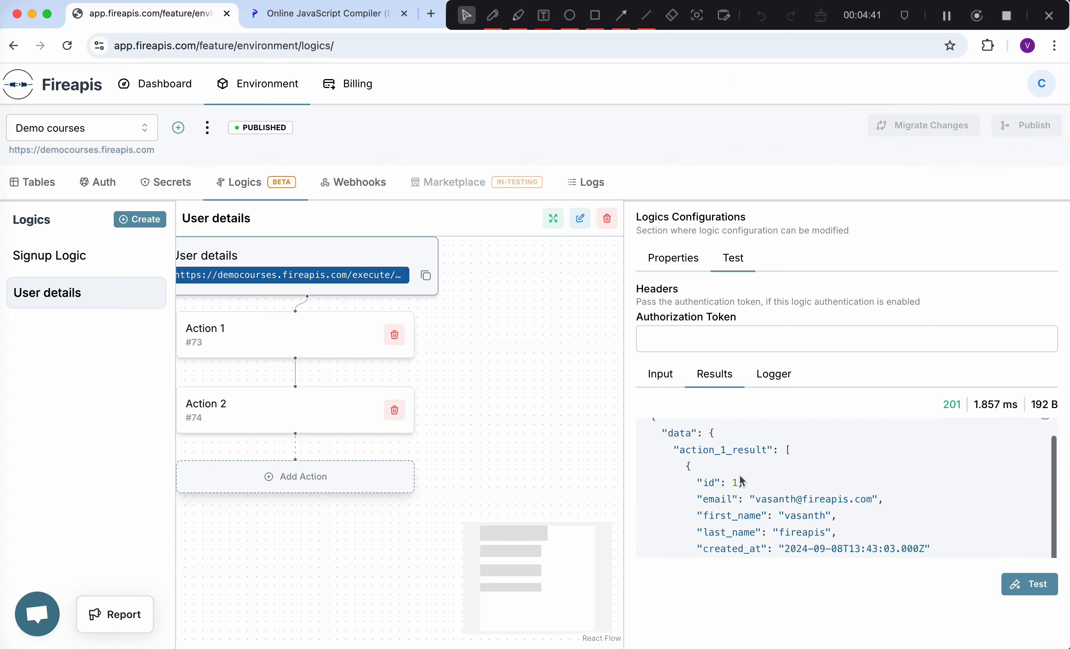
scroll(740, 475, "down", 3)
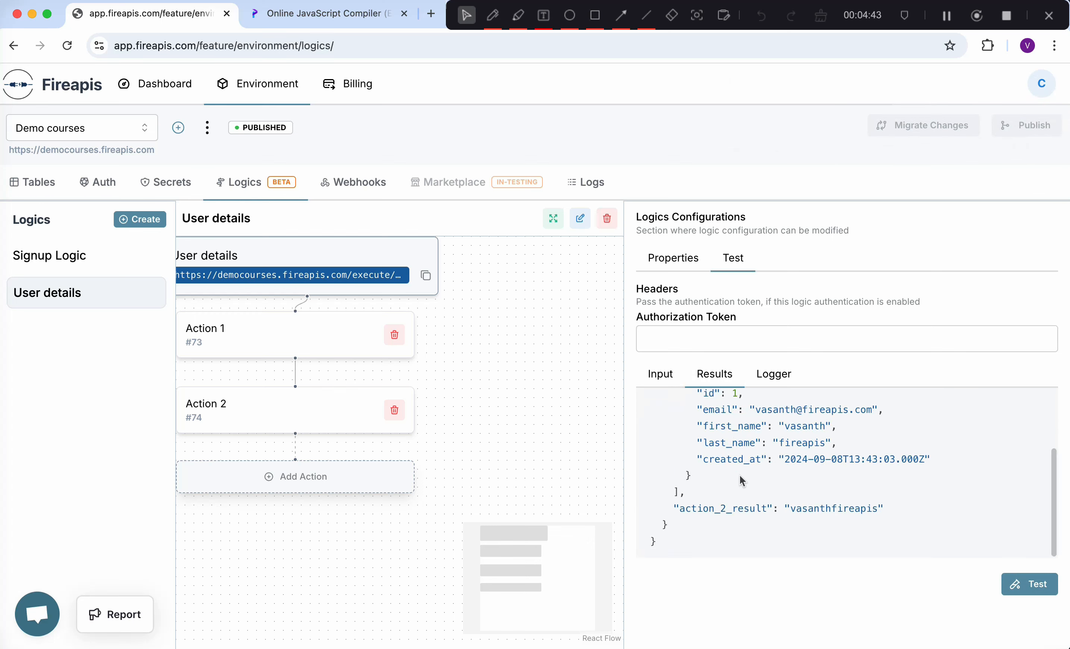
scroll(756, 523, "up", 1)
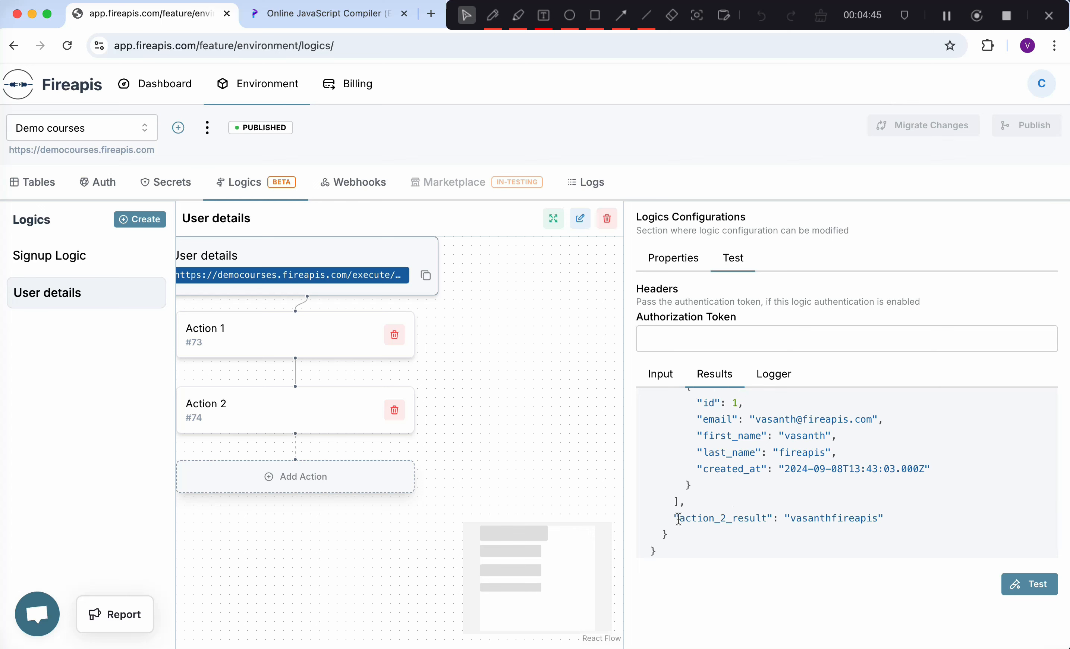
scroll(795, 522, "up", 1)
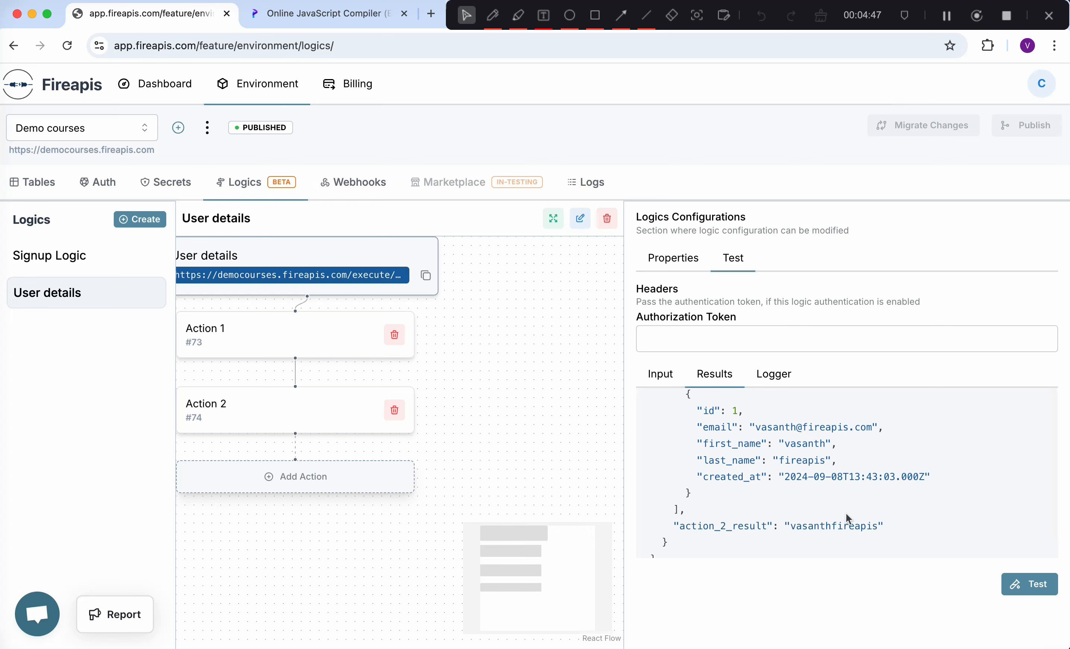
left_click_drag(692, 443, 901, 464)
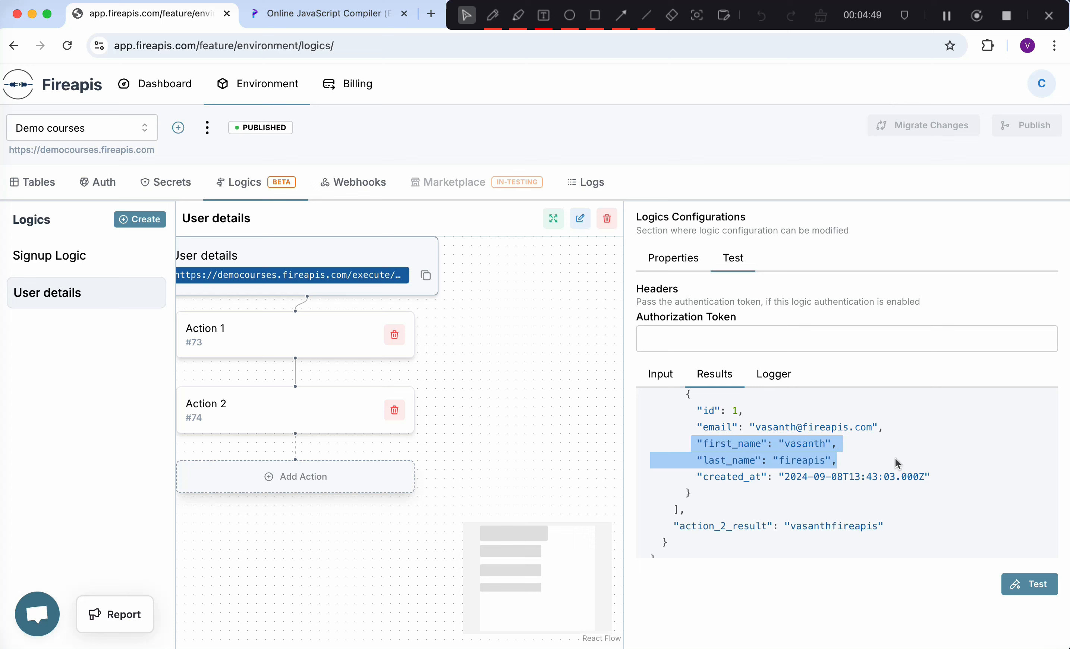
scroll(750, 464, "up", 1)
left_click(718, 436)
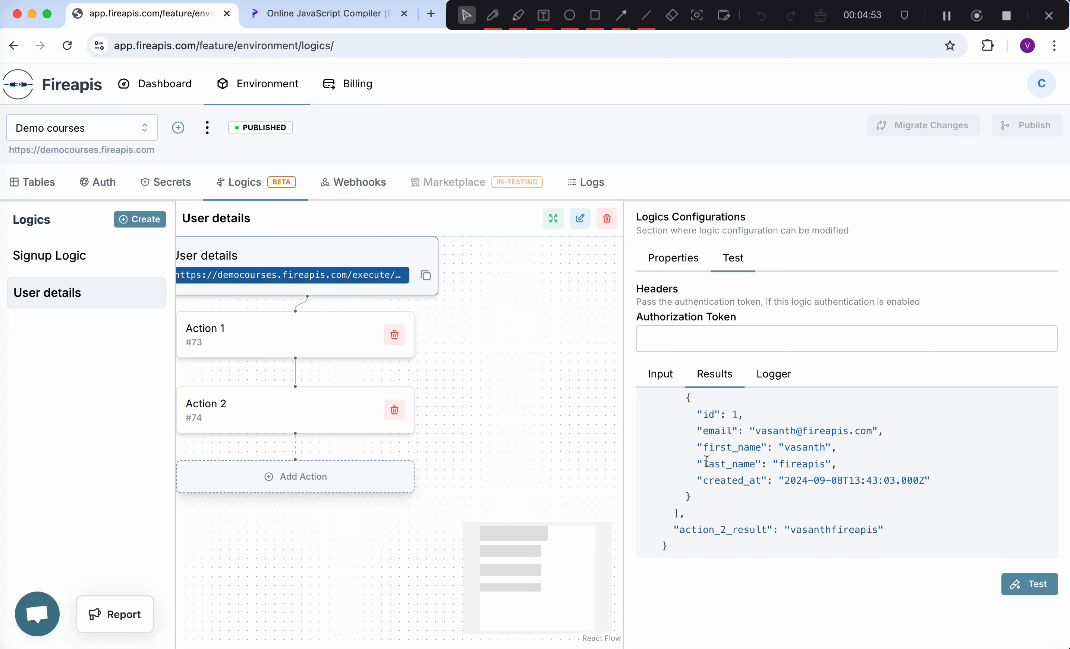
scroll(772, 497, "down", 1)
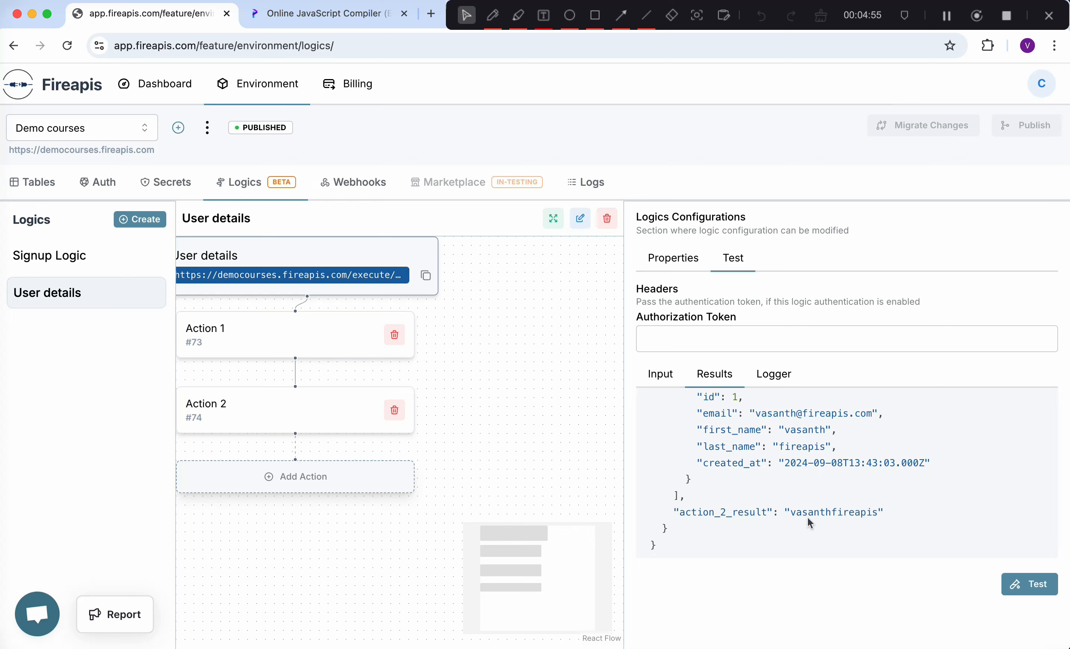
scroll(742, 495, "up", 1)
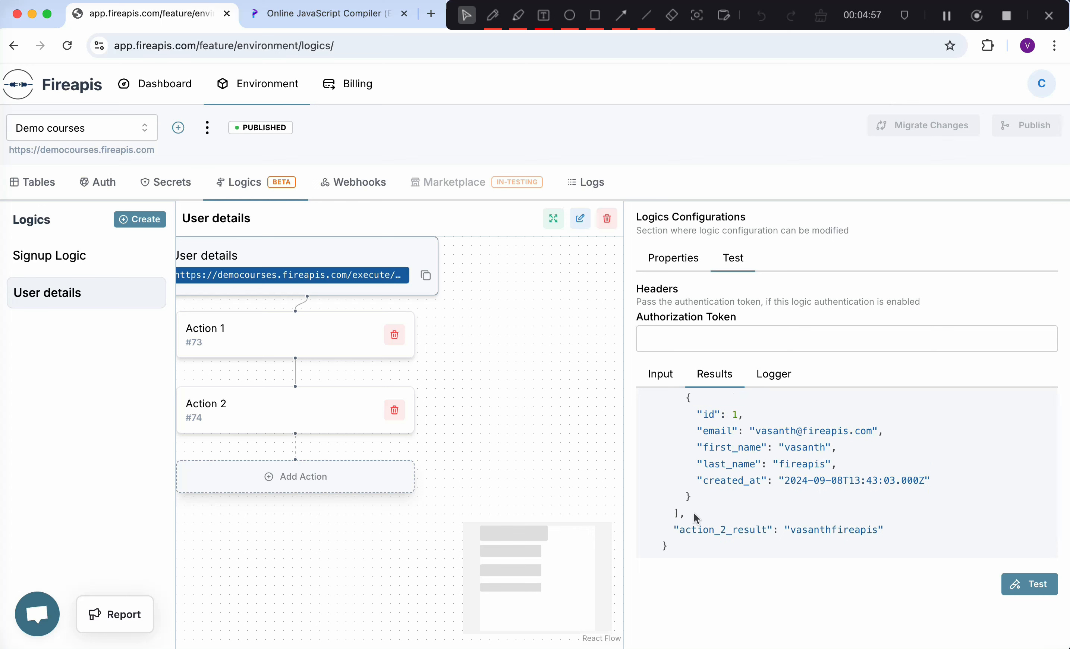
scroll(807, 522, "down", 1)
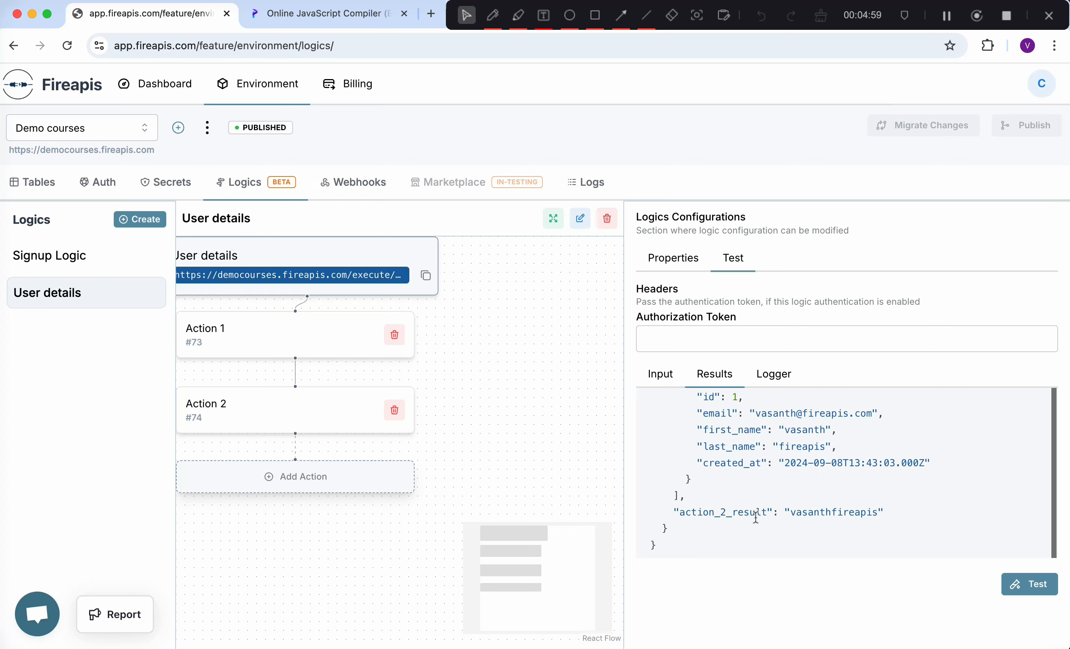
scroll(767, 492, "up", 1)
scroll(767, 492, "down", 1)
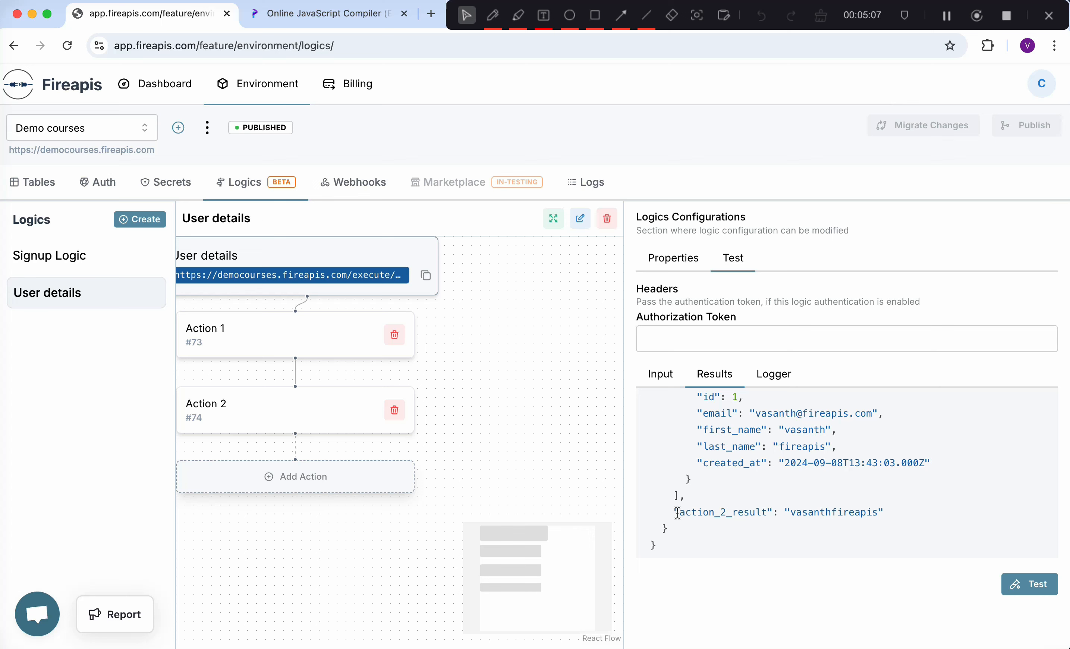
scroll(773, 508, "up", 1)
left_click_drag(696, 405, 773, 454)
left_click_drag(892, 455, 962, 461)
left_click(874, 514)
double_click(829, 517)
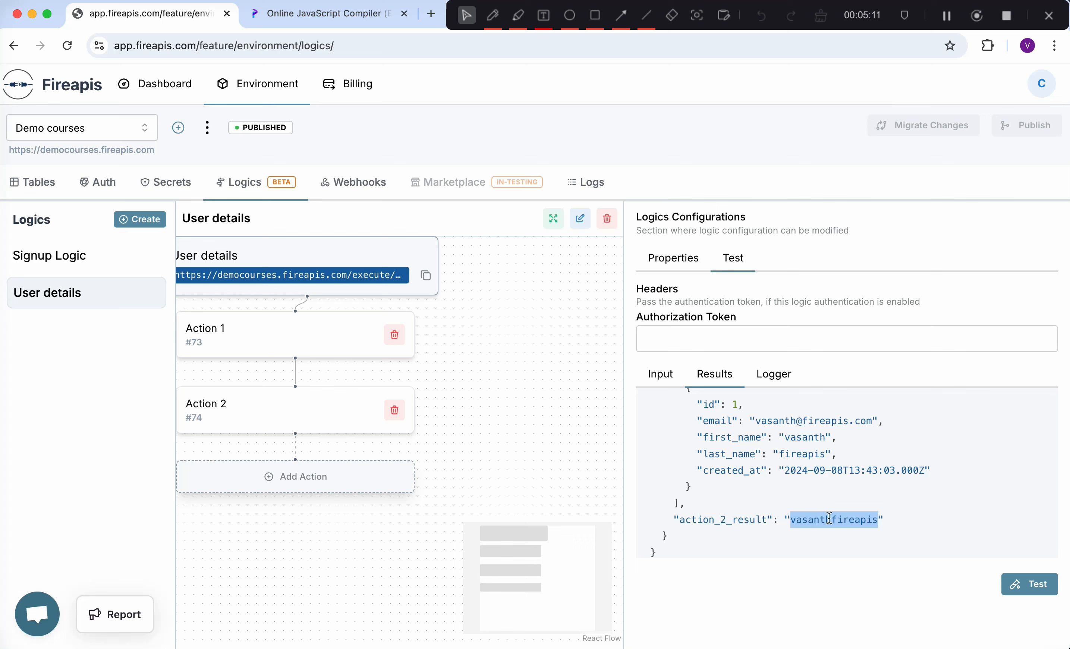
scroll(813, 490, "down", 1)
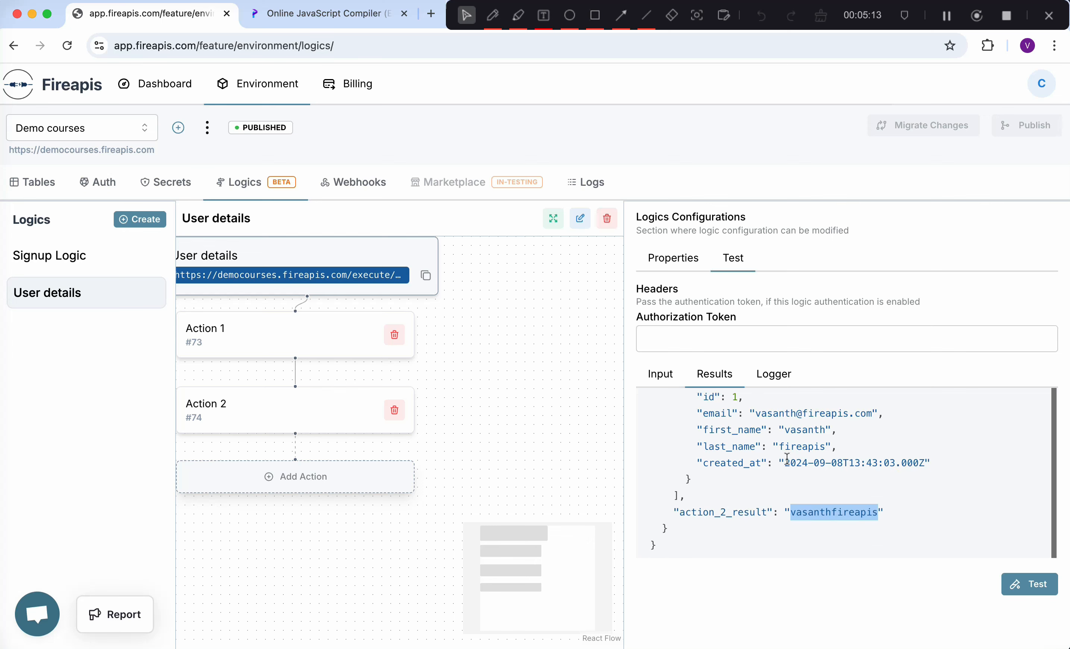
- Add Action 3 (#75) with the Data Transformation action type
left_click(329, 477)
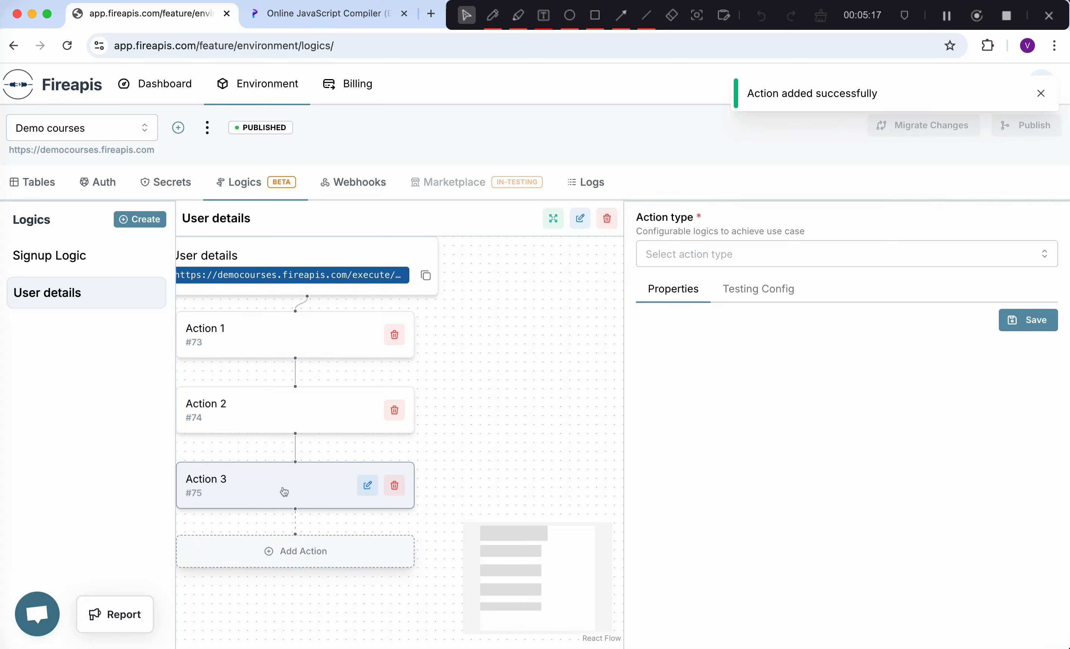
left_click(751, 251)
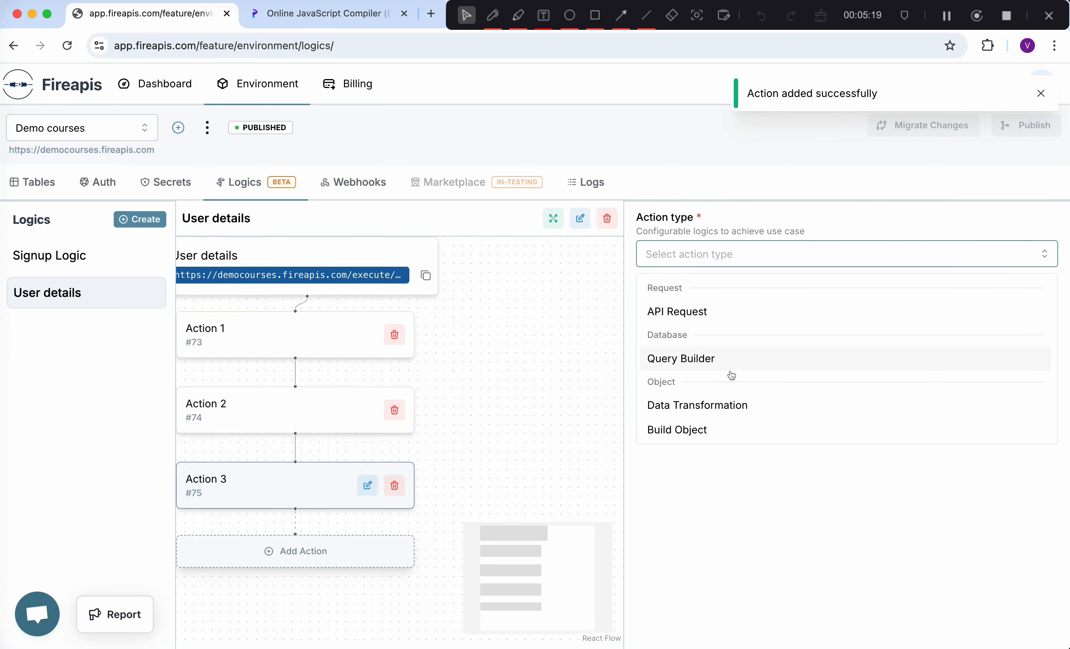
scroll(731, 375, "down", 2)
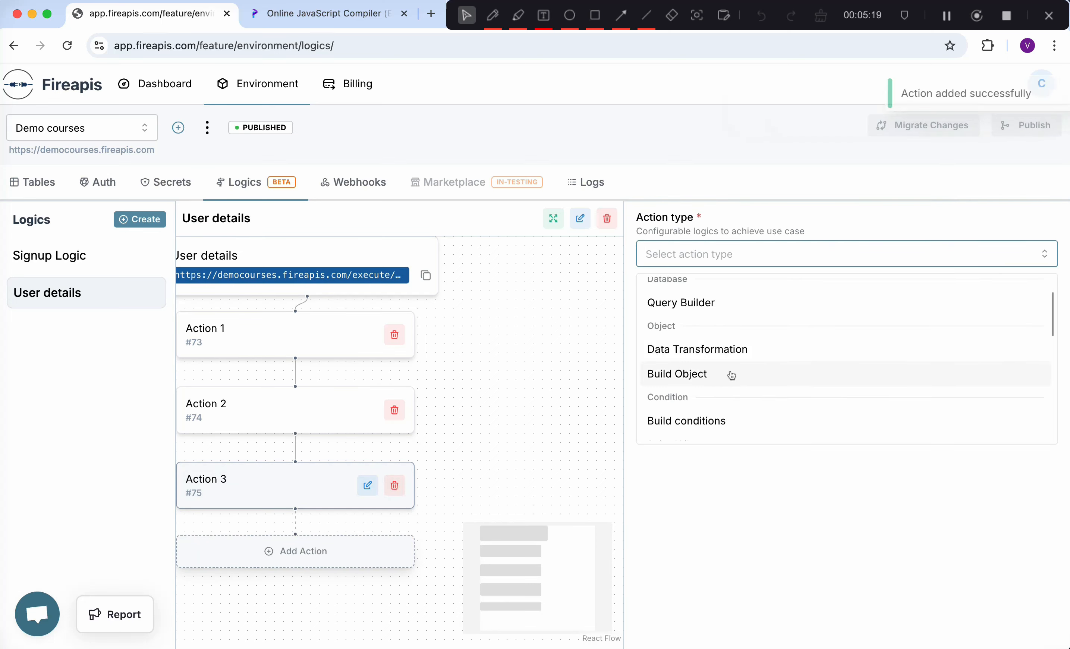
left_click(713, 350)
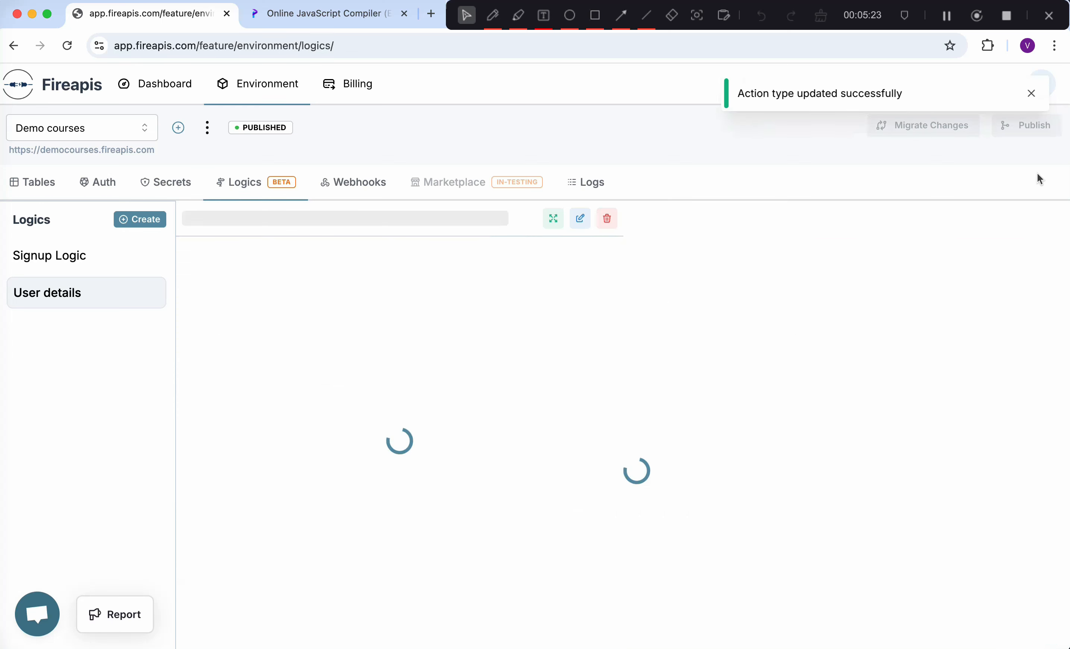
left_click(1033, 93)
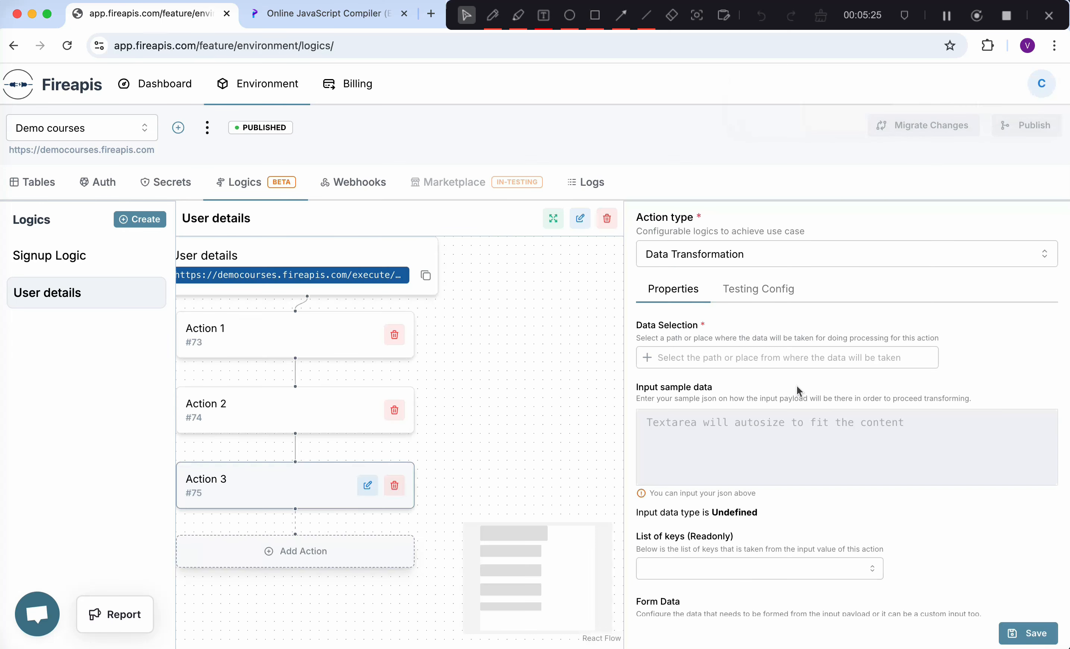
scroll(797, 385, "down", 3)
scroll(749, 389, "up", 3)
scroll(726, 443, "down", 3)
scroll(720, 420, "up", 3)
left_click(646, 357)
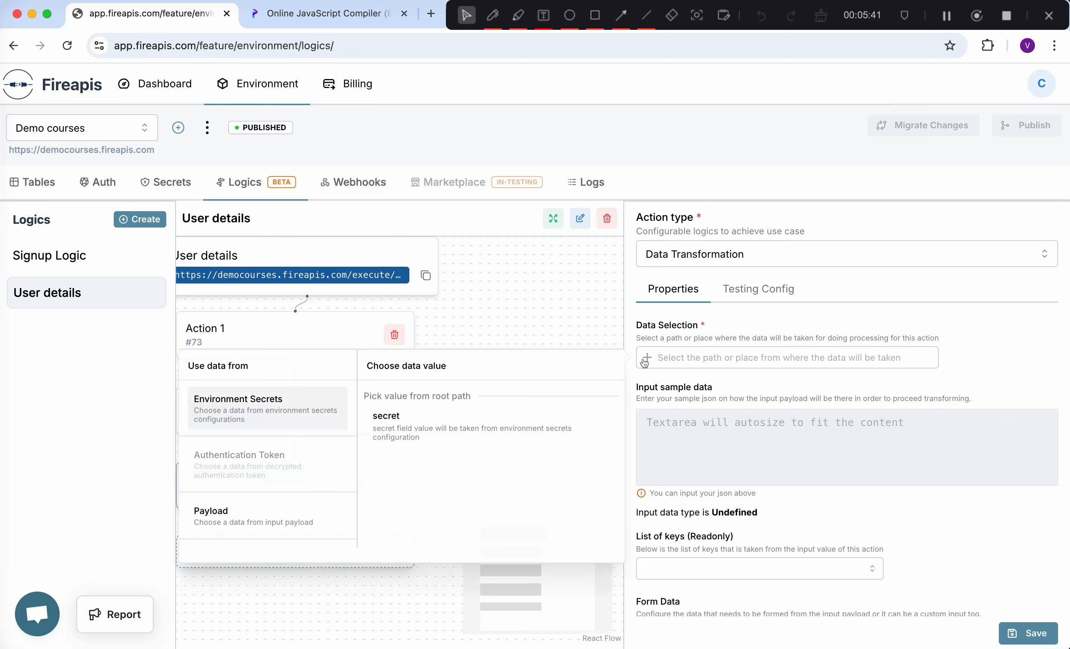
scroll(273, 486, "down", 3)
left_click(303, 489)
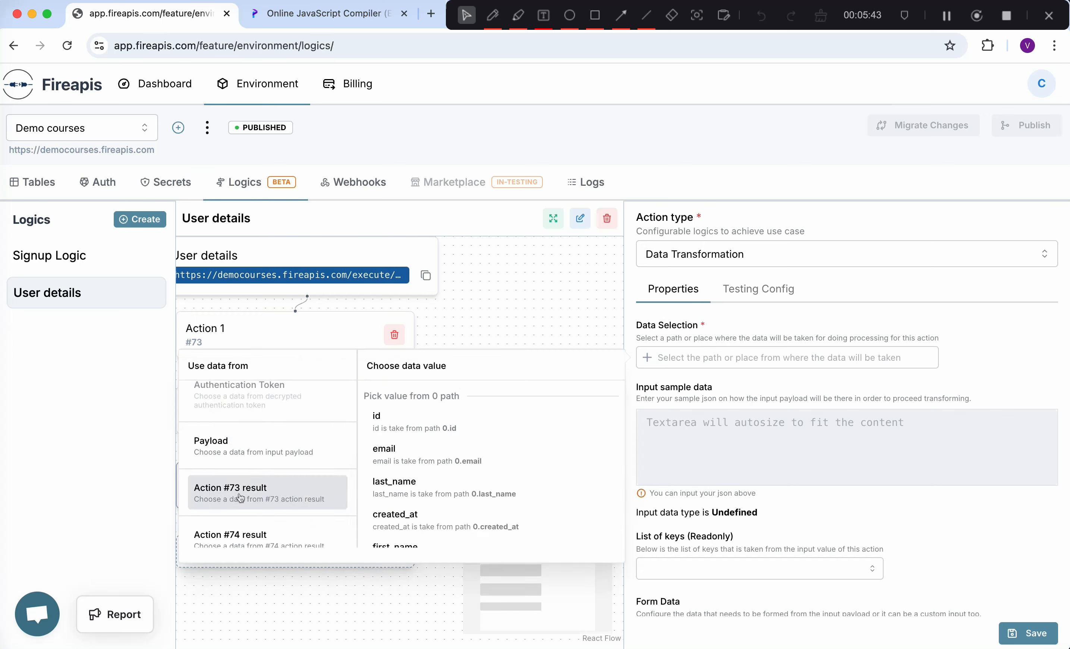
scroll(423, 478, "down", 3)
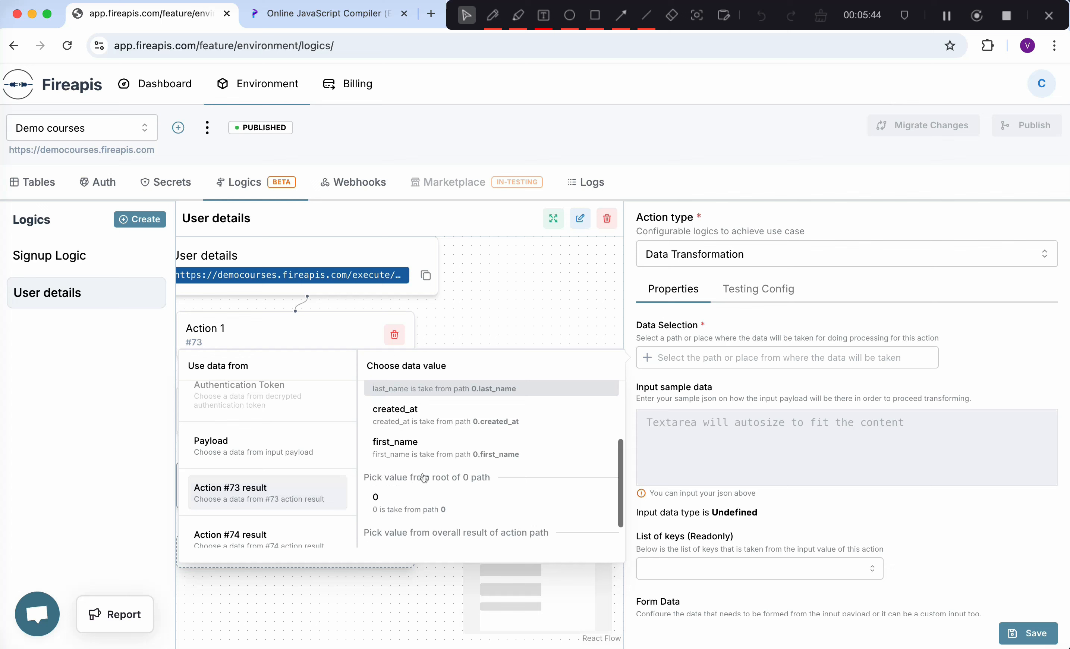
left_click(420, 496)
left_click(761, 387)
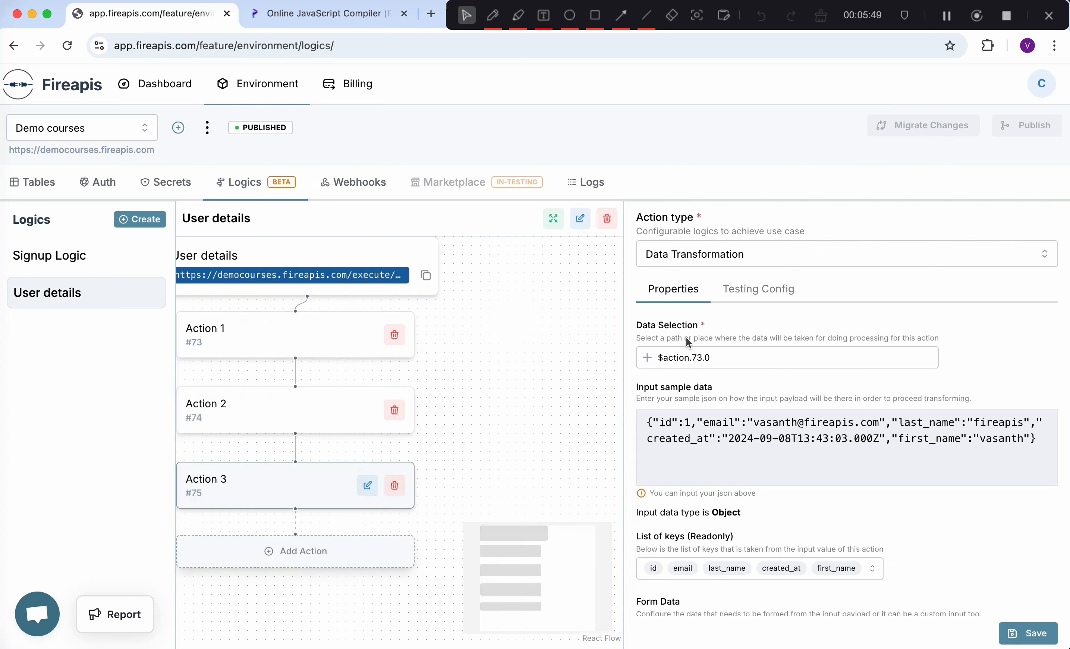
left_click(719, 362)
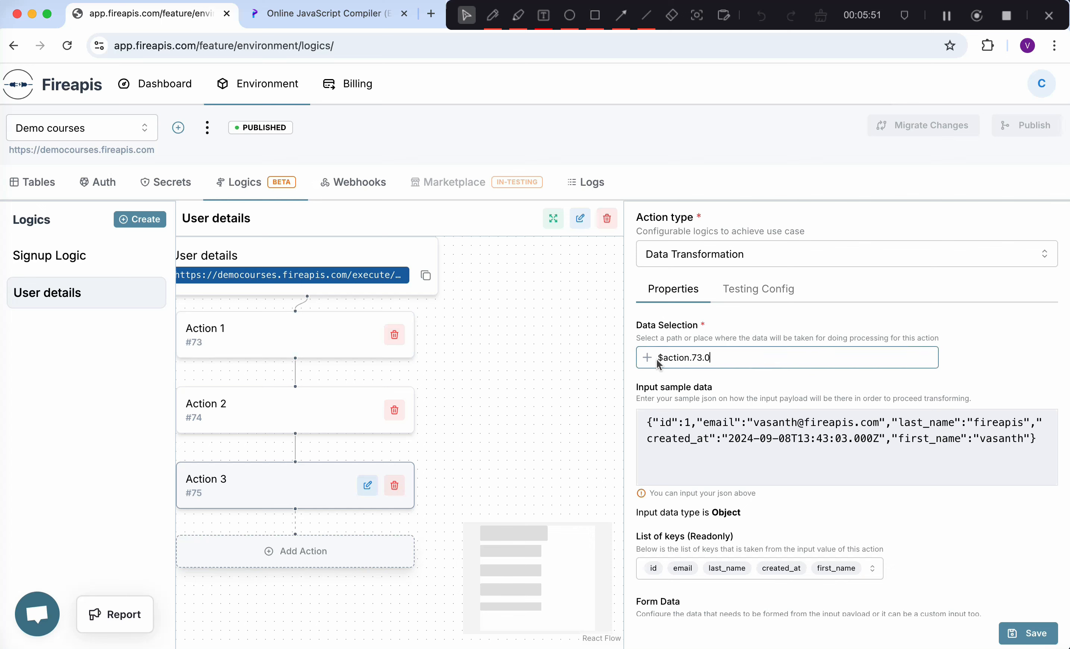
left_click_drag(646, 423, 1048, 447)
left_click(1049, 446)
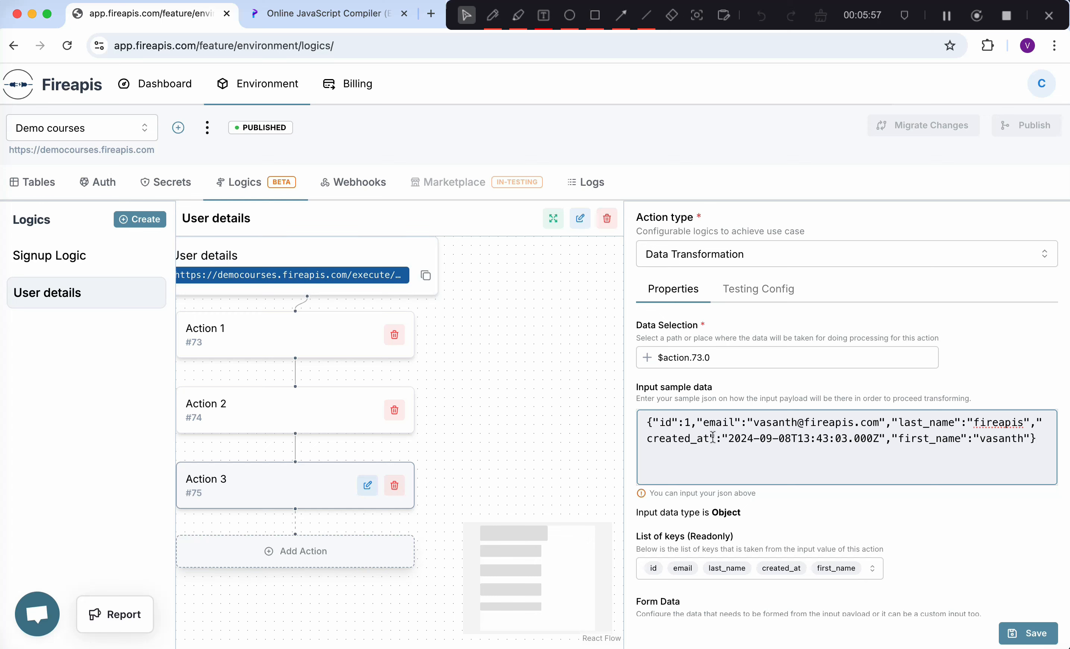
scroll(725, 433, "down", 4)
scroll(717, 441, "up", 2)
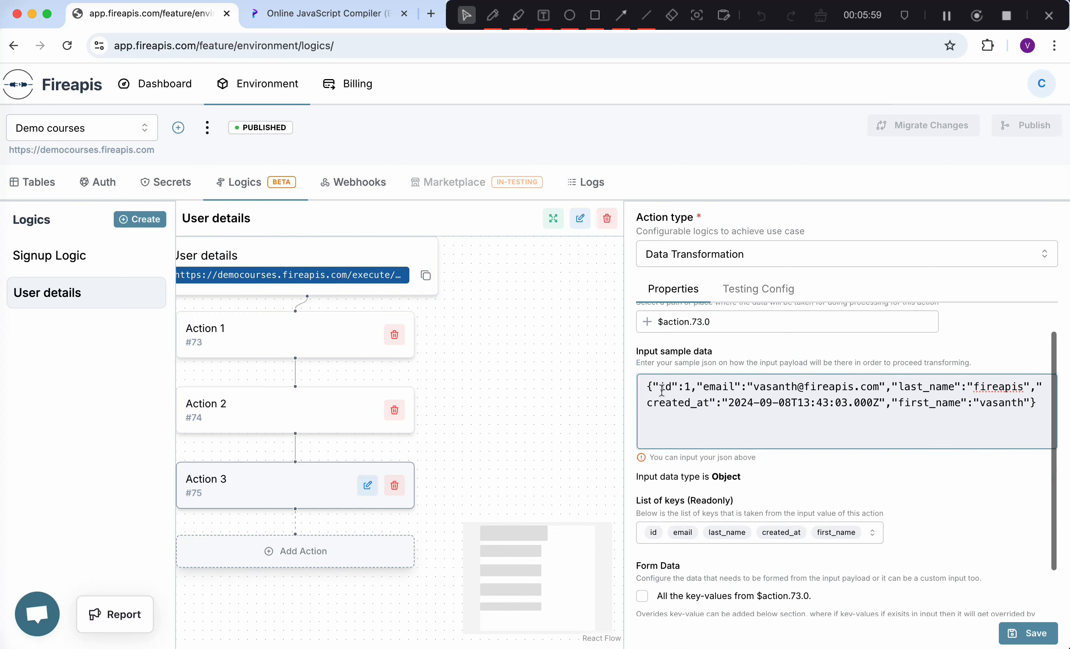
left_click_drag(647, 387, 1062, 402)
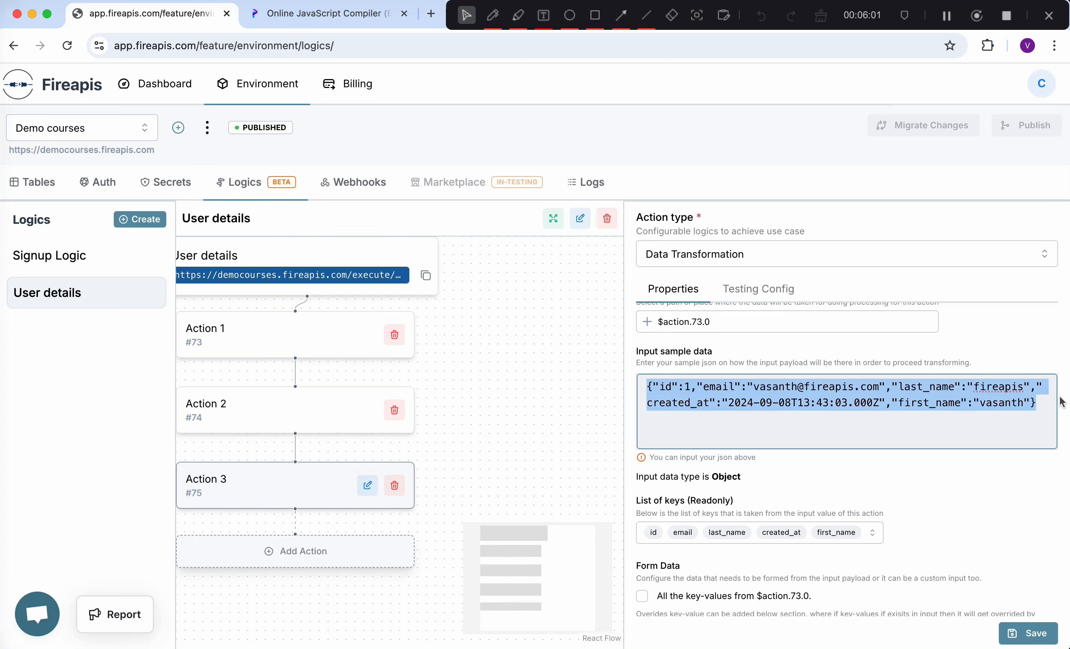
scroll(817, 414, "down", 1)
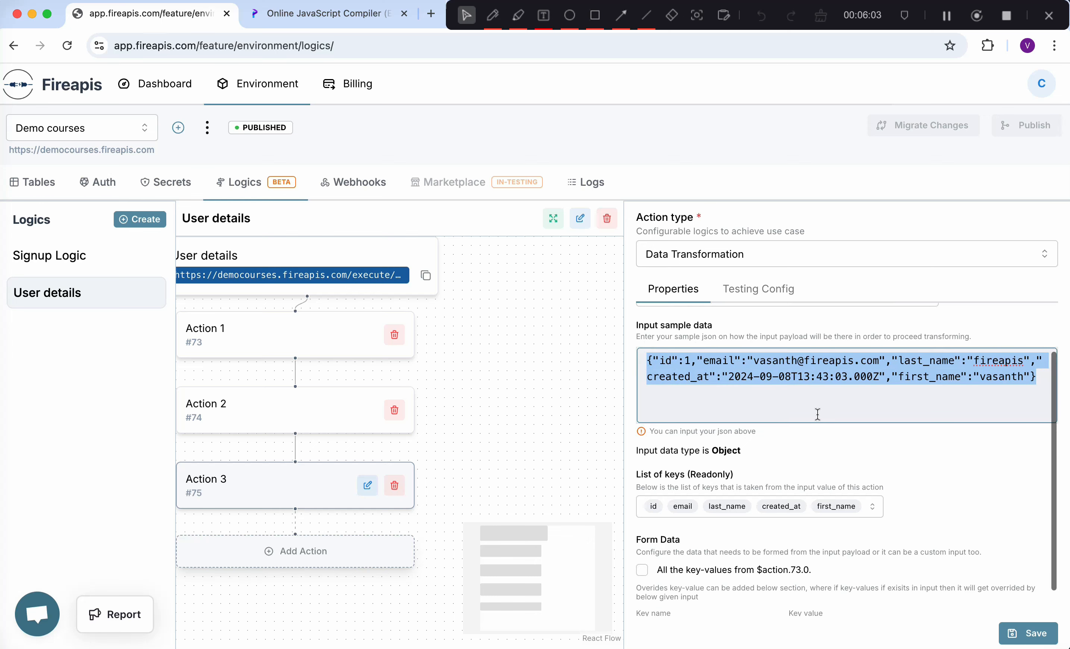
scroll(783, 381, "down", 1)
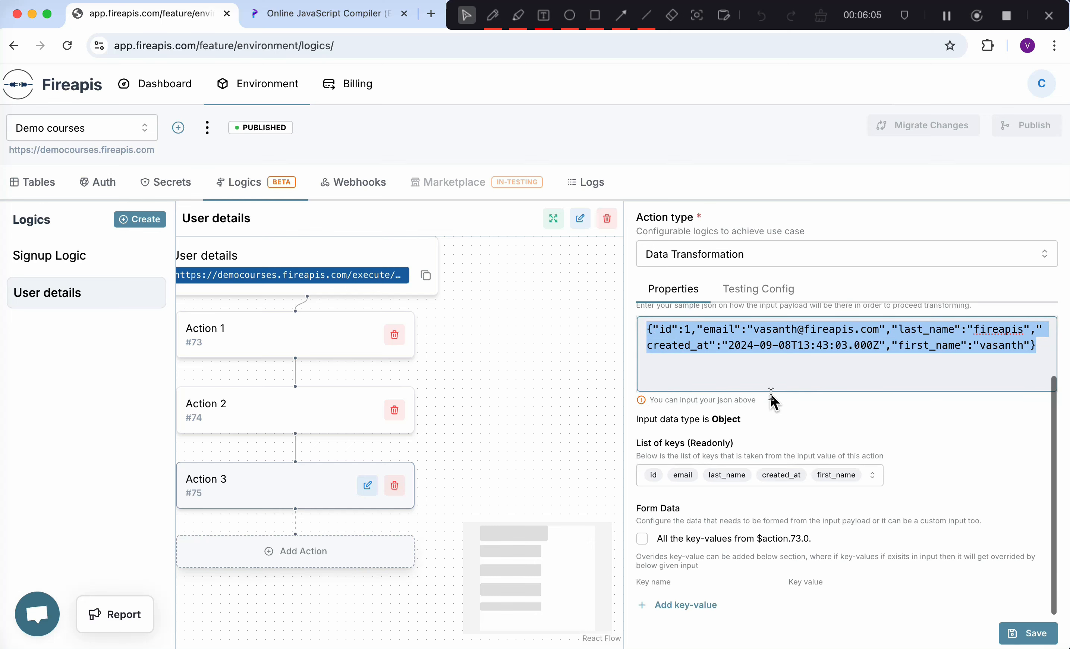
scroll(747, 418, "down", 1)
left_click_drag(671, 416, 748, 423)
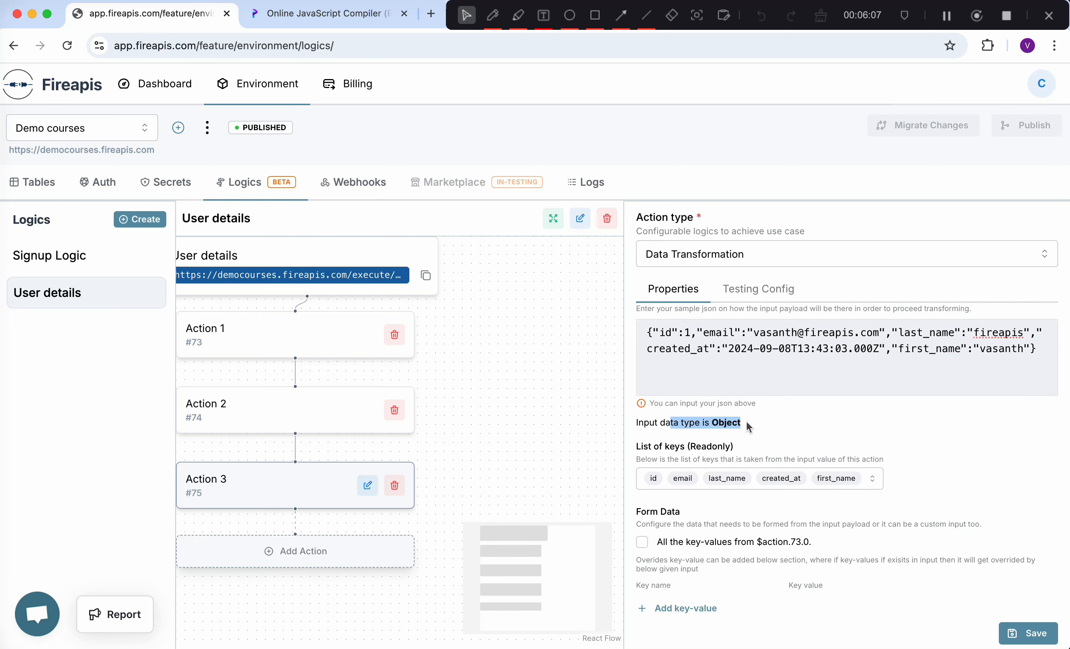
scroll(743, 420, "up", 2)
scroll(700, 384, "up", 1)
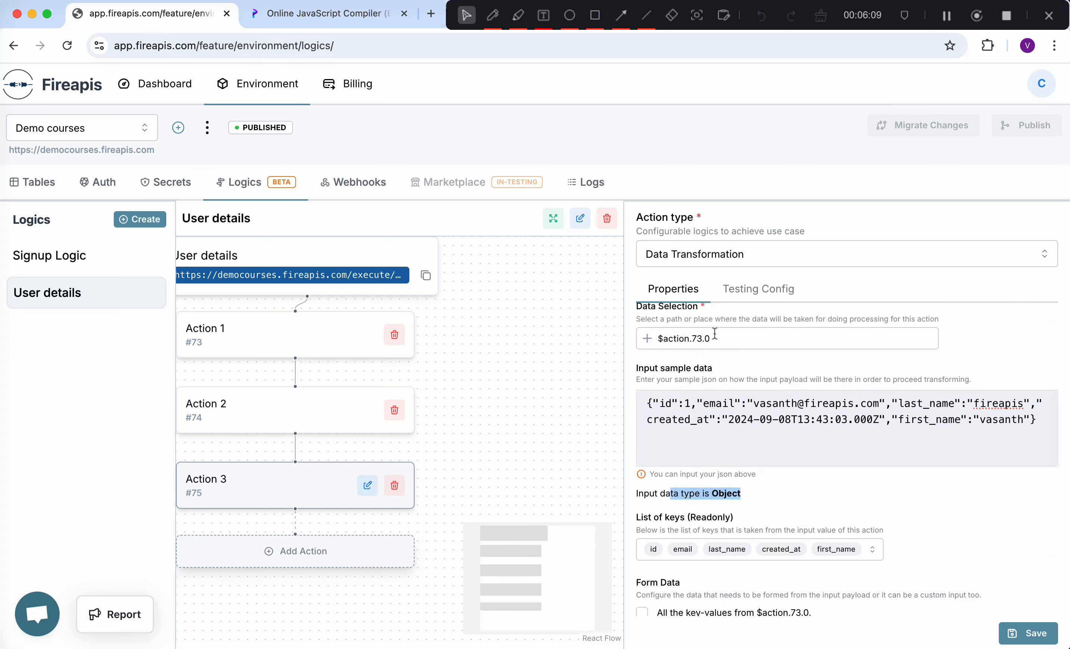
left_click(710, 345)
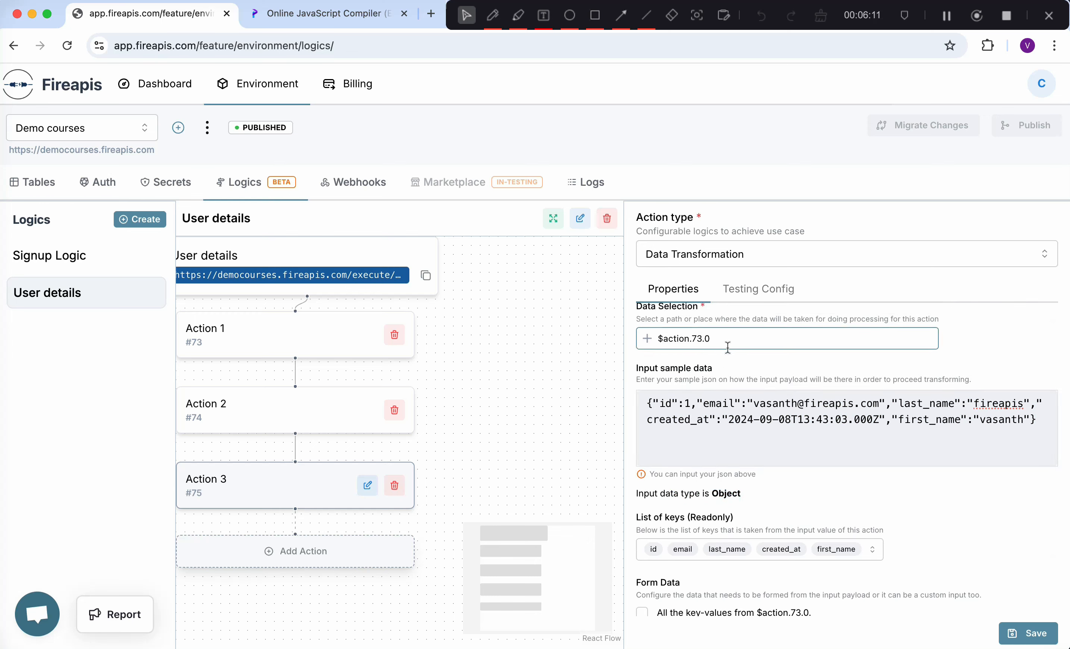
scroll(705, 436, "down", 2)
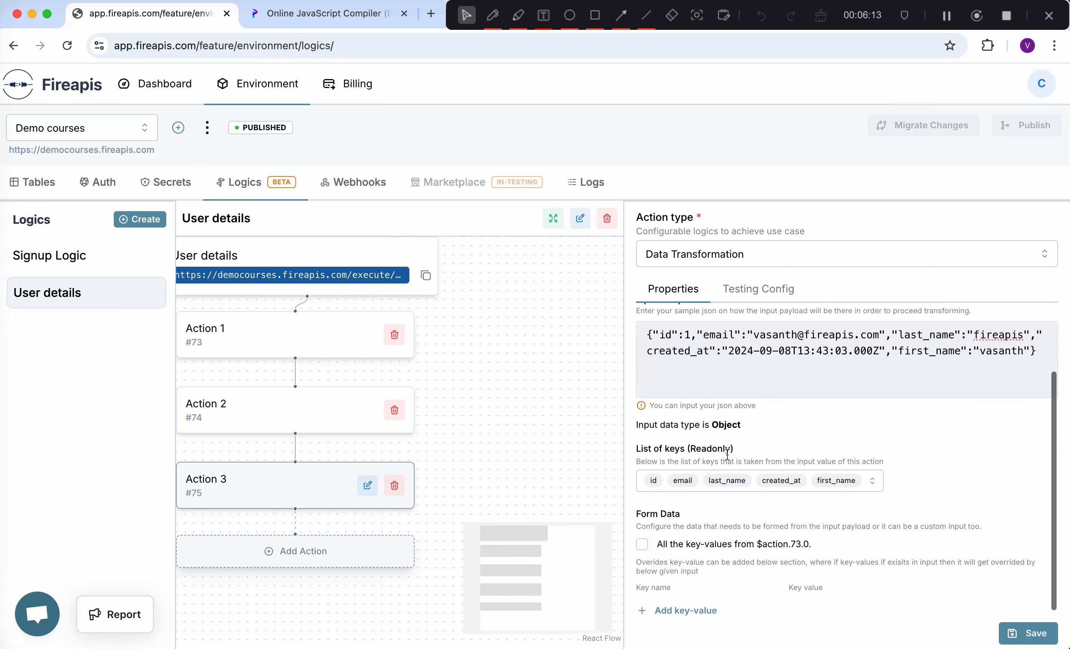
scroll(733, 422, "down", 1)
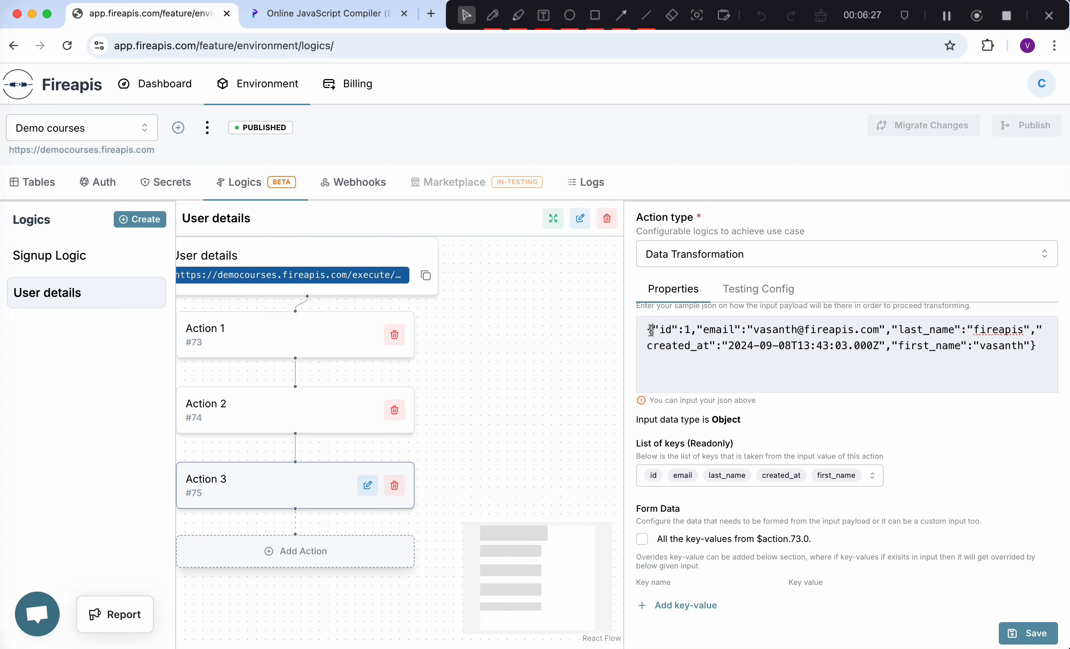
left_click_drag(650, 329, 1034, 347)
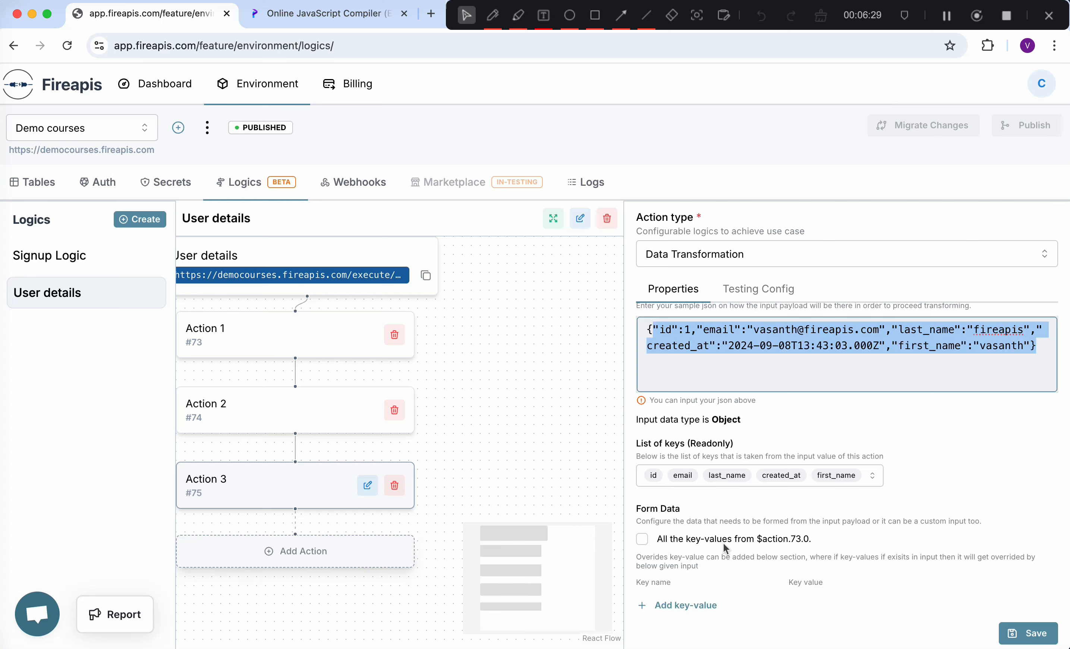
left_click(778, 537)
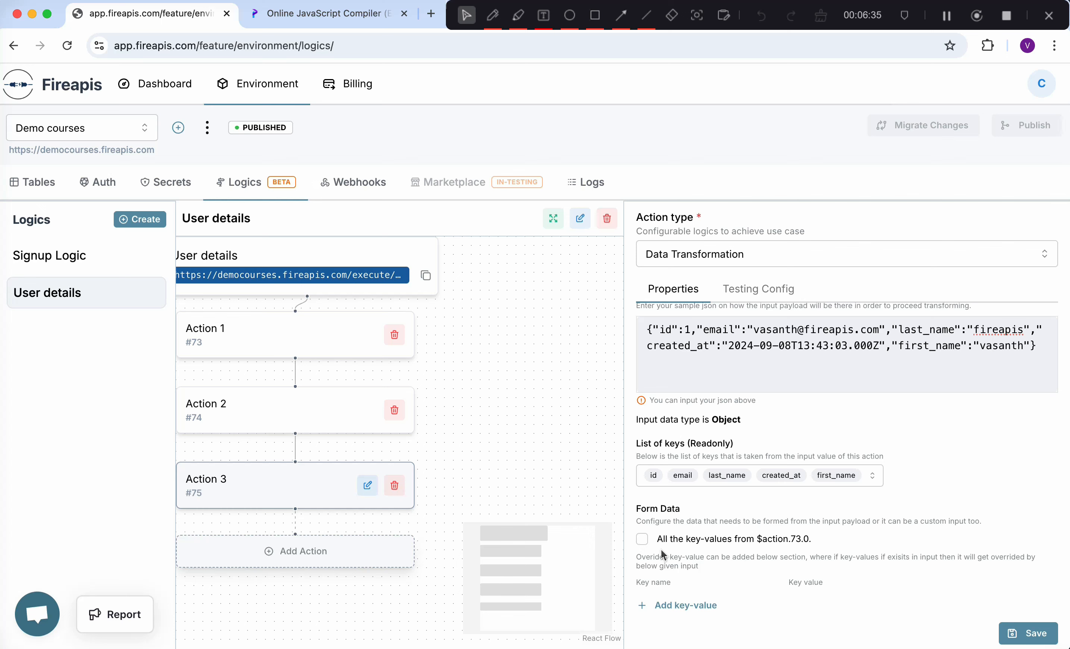
left_click(642, 539)
left_click_drag(651, 330, 1035, 346)
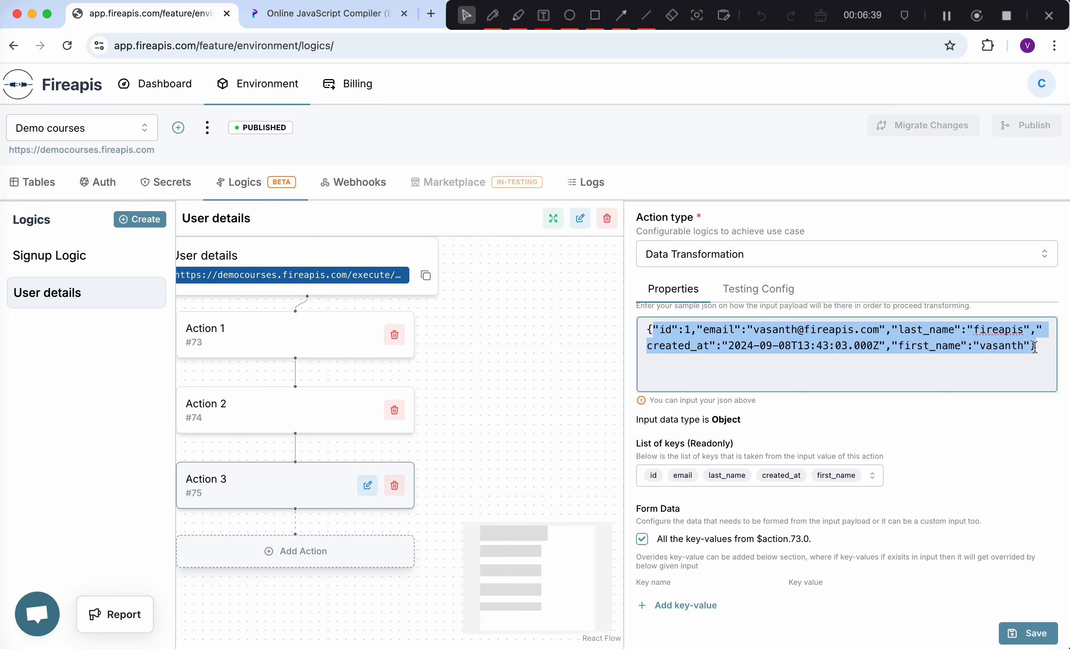
left_click(676, 352)
scroll(711, 345, "up", 2)
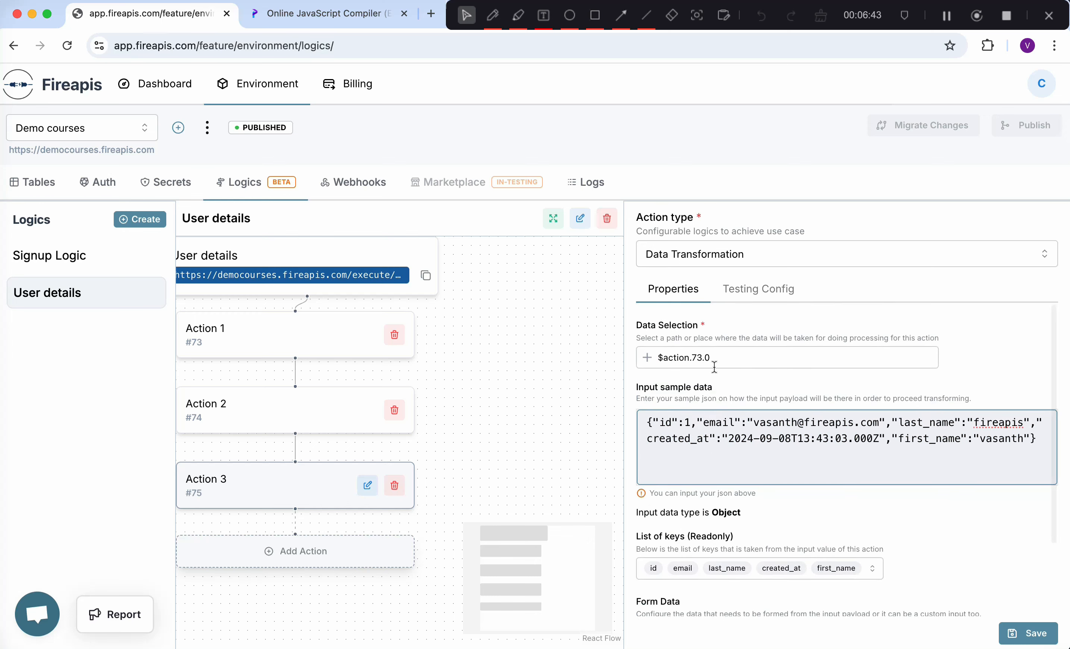
scroll(715, 367, "down", 1)
scroll(717, 370, "up", 1)
scroll(731, 374, "down", 2)
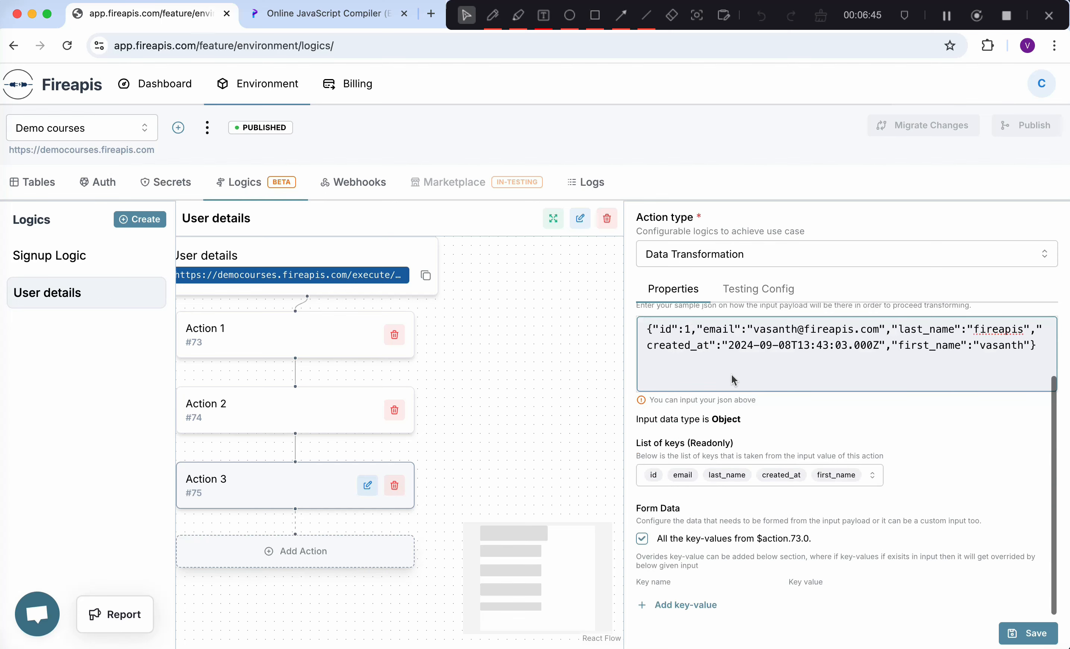
left_click(642, 539)
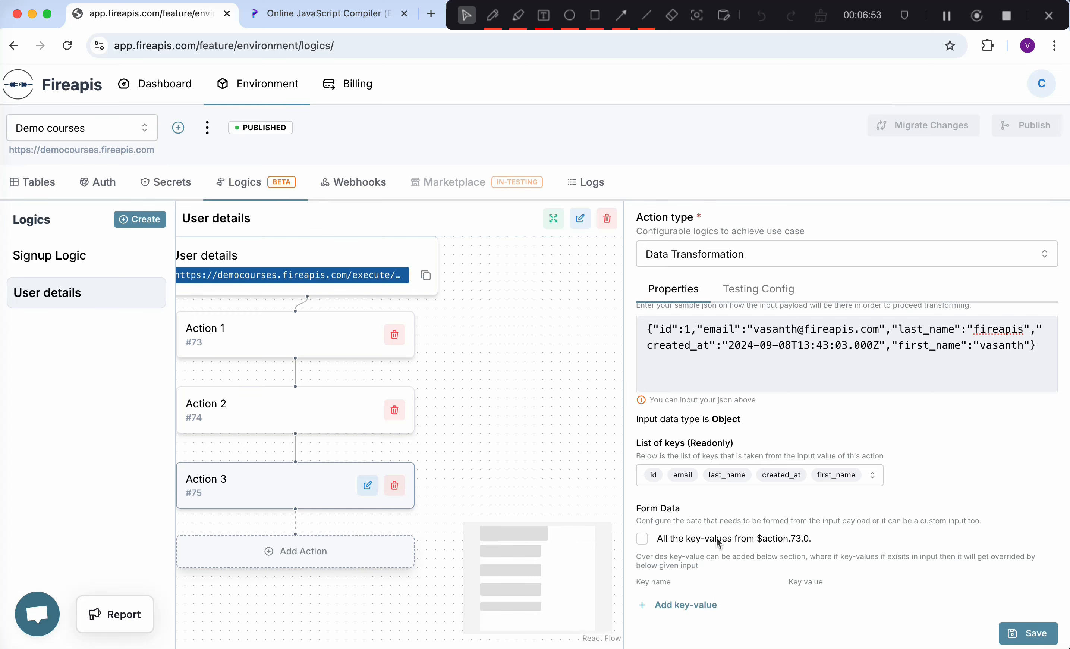
- Add a form data key 'name' mapped to Action #74's overall result ($action.74), and save
left_click(682, 605)
scroll(680, 604, "down", 1)
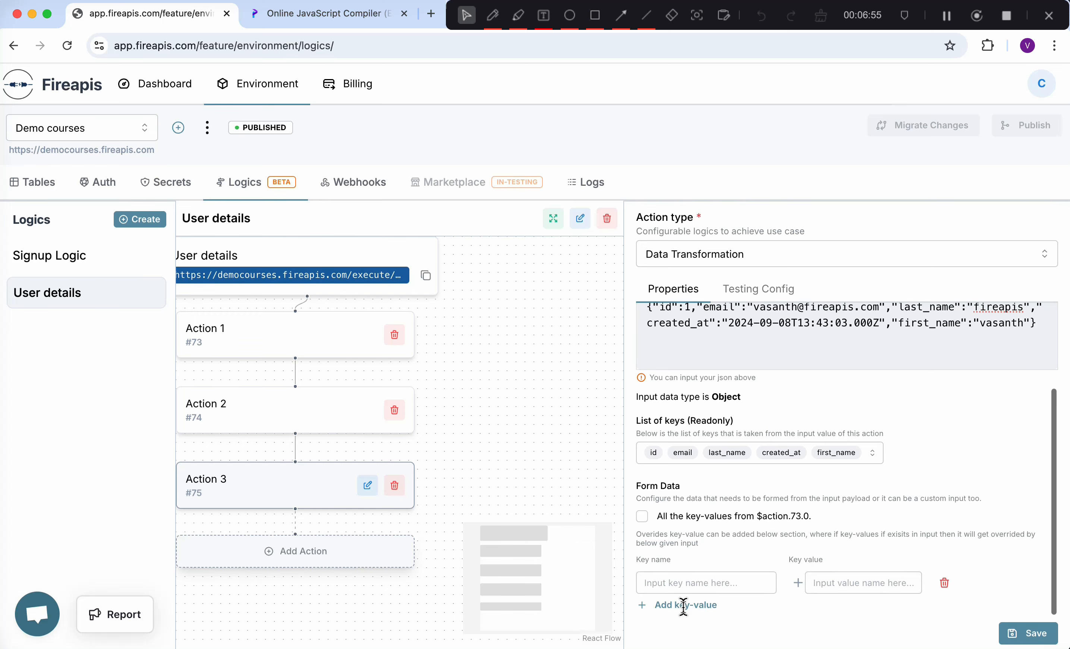
left_click(687, 584)
type("name")
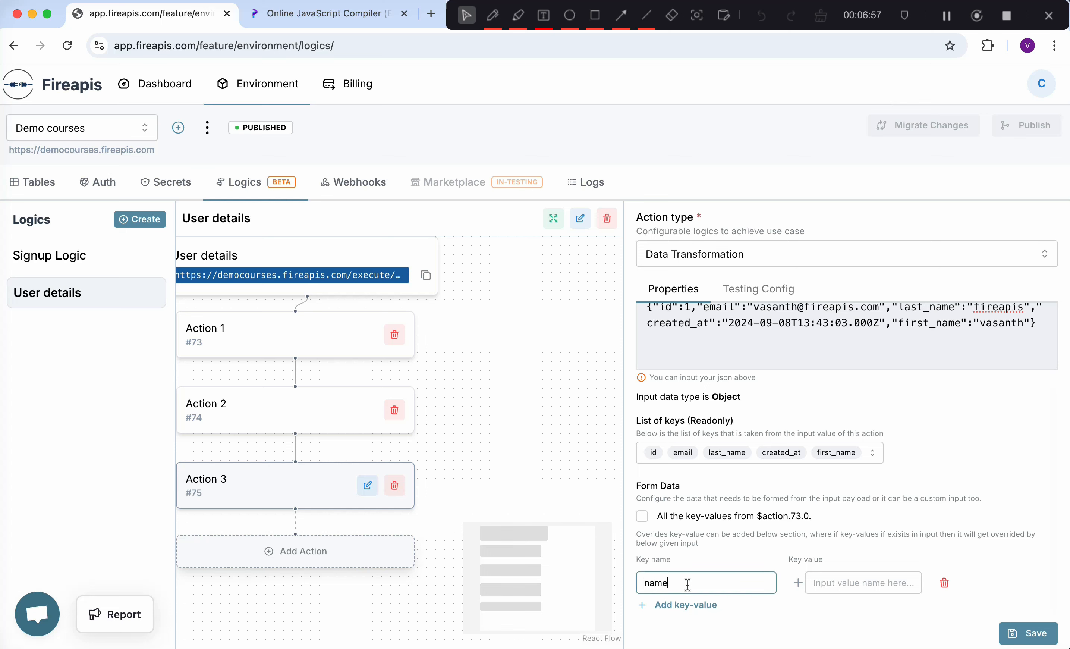
left_click(797, 584)
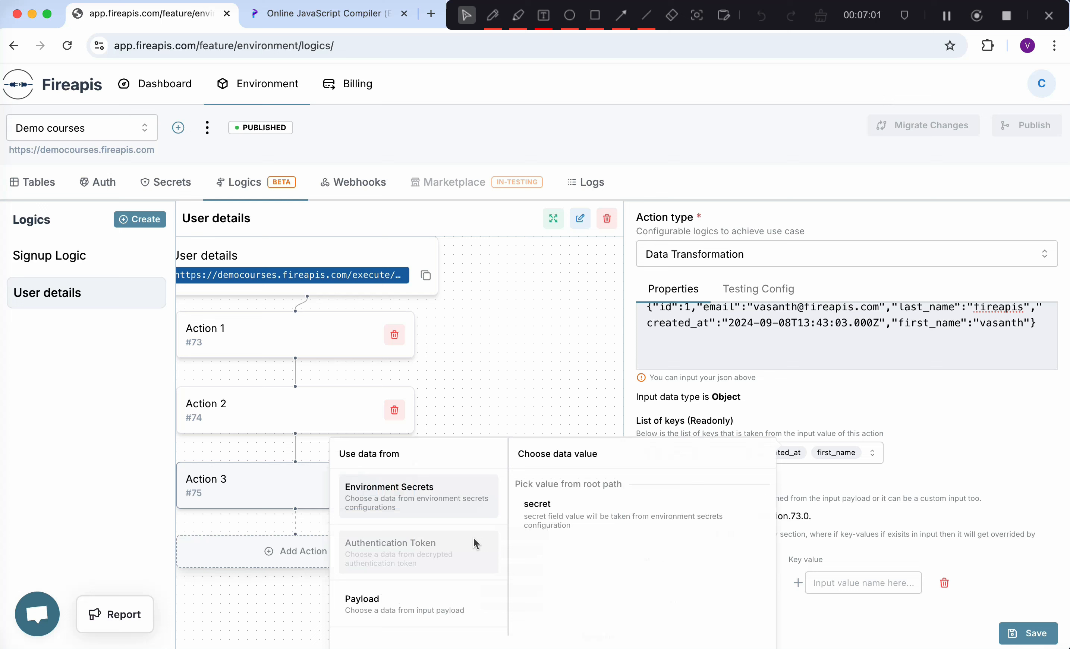
scroll(473, 537, "down", 3)
left_click(431, 606)
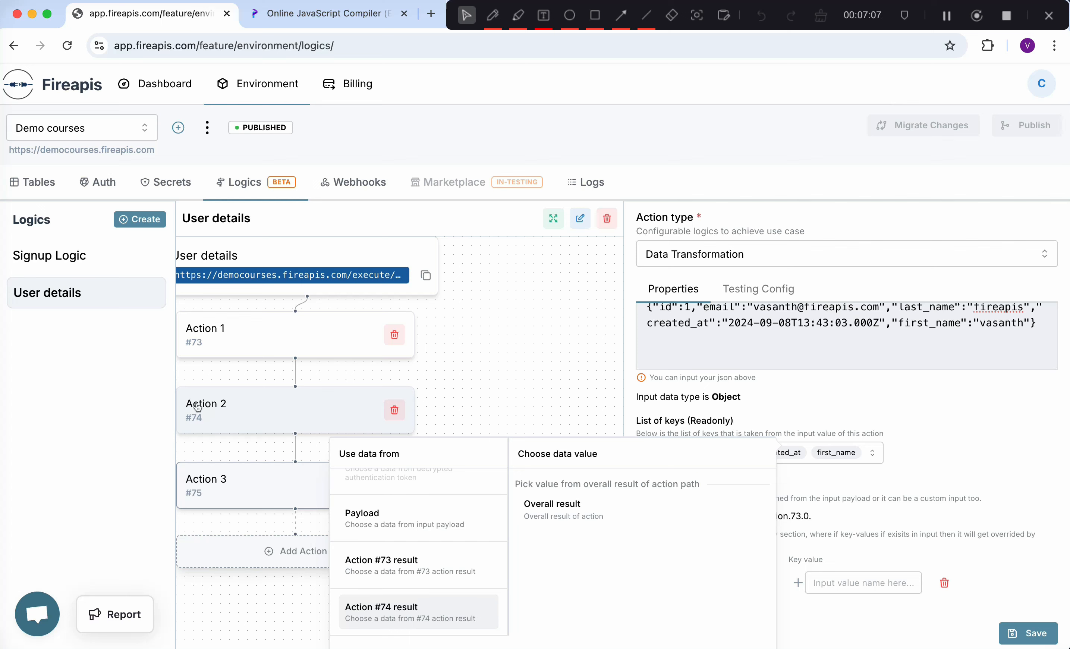
left_click(562, 524)
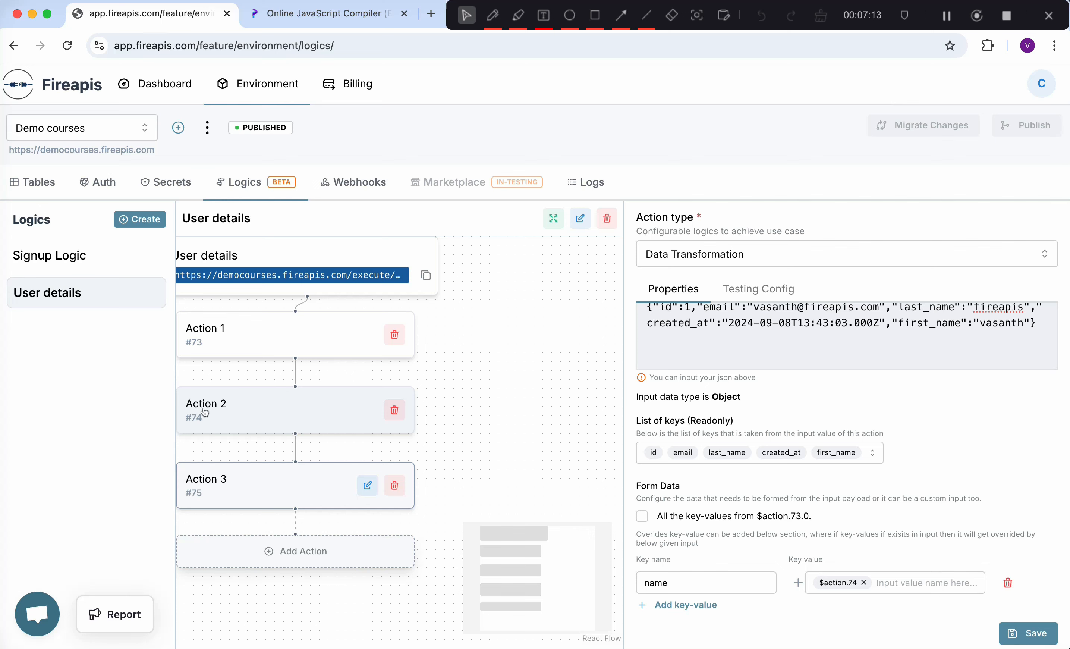
left_click(1023, 633)
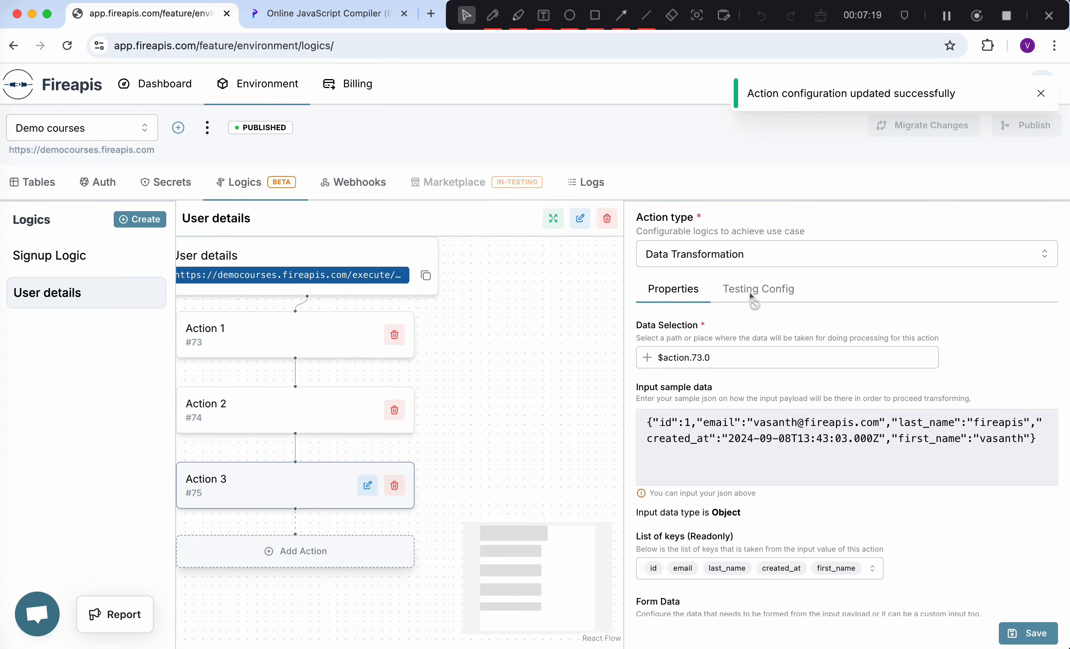
- Run the User details logic test with a JSON payload and view the response
left_click(370, 254)
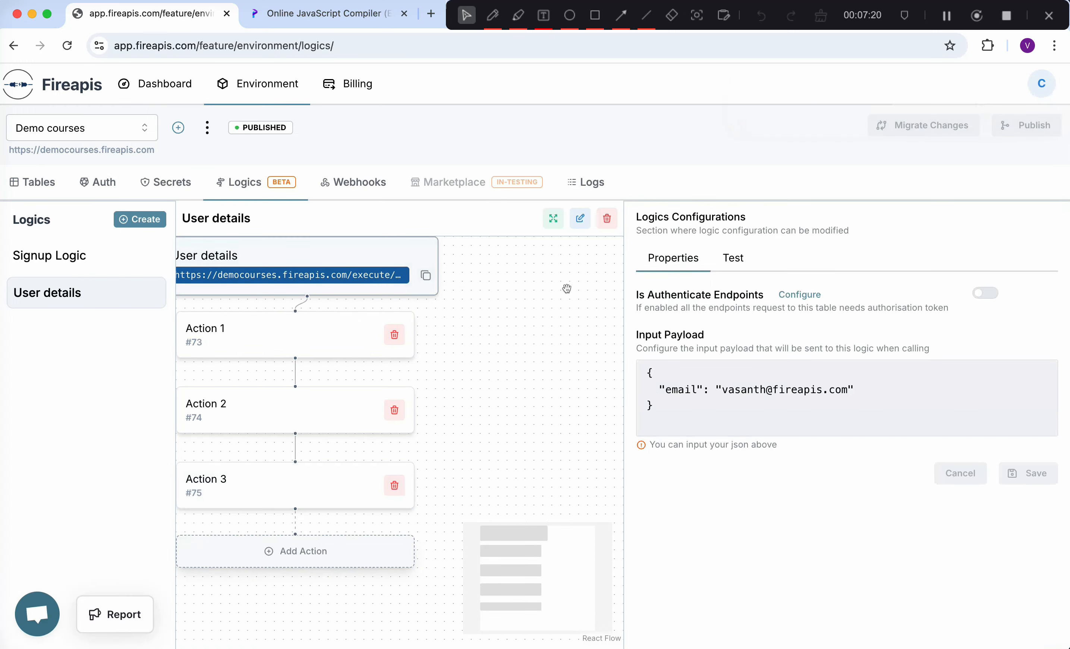
left_click(730, 261)
left_click(673, 403)
left_click(1012, 545)
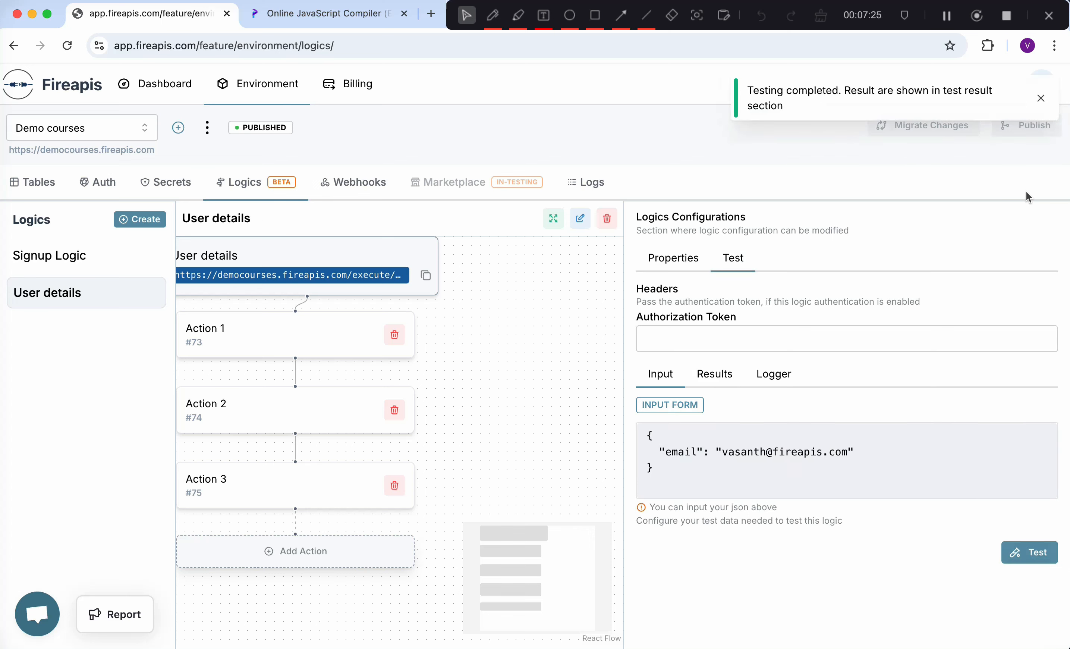
left_click(721, 376)
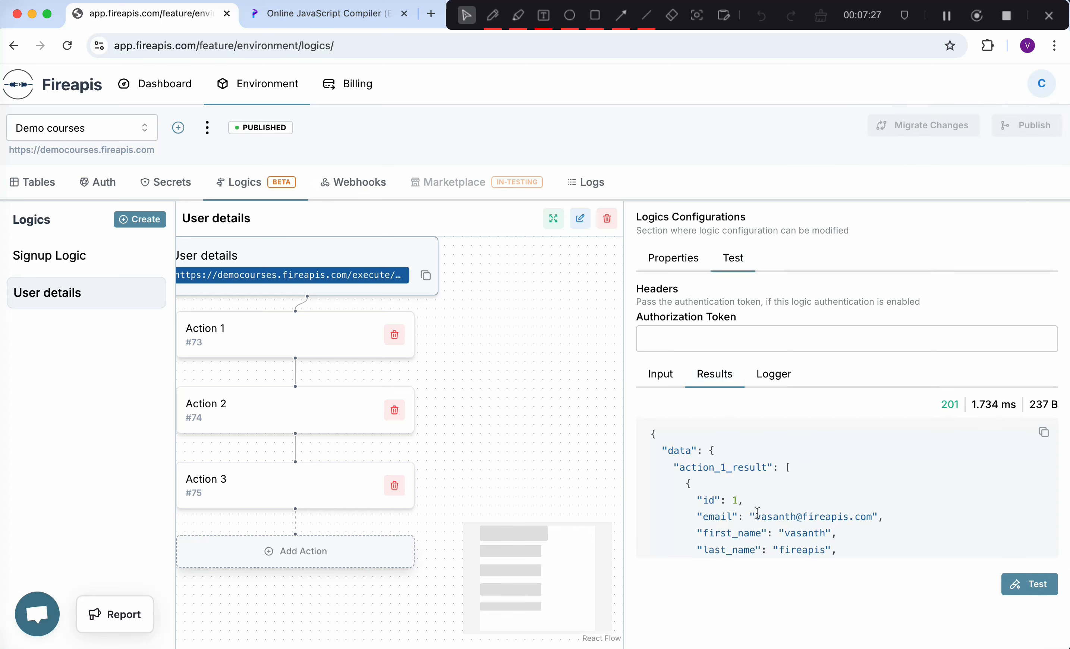
- Review the results: action_3_result's name line, action_2_result, and the email, first_name, last_name fields
scroll(757, 513, "down", 5)
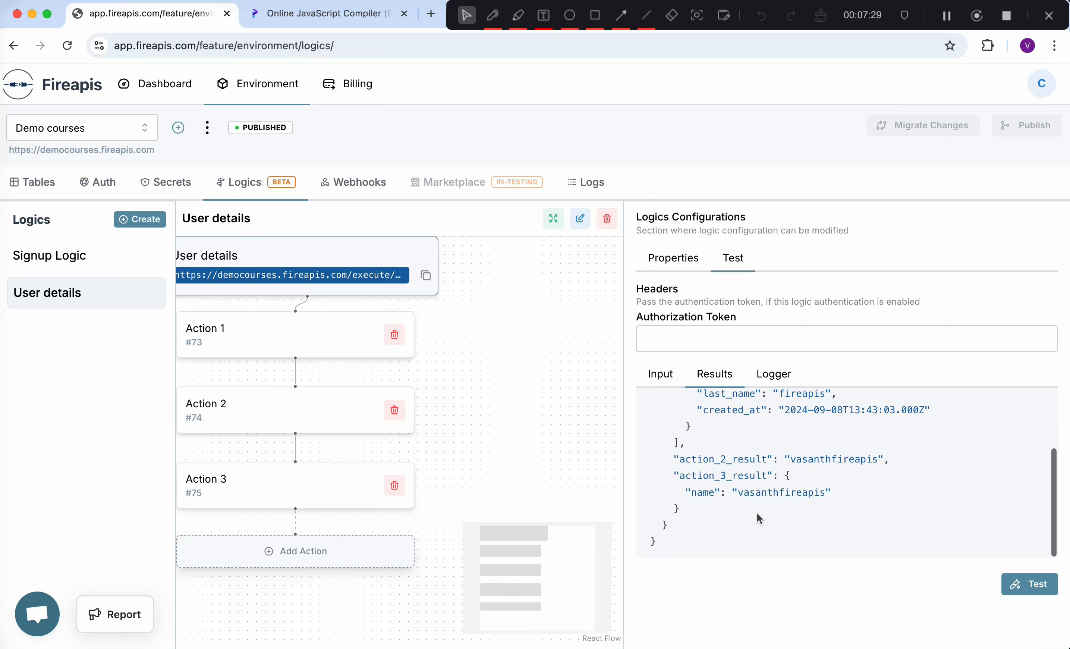
left_click_drag(664, 465, 707, 498)
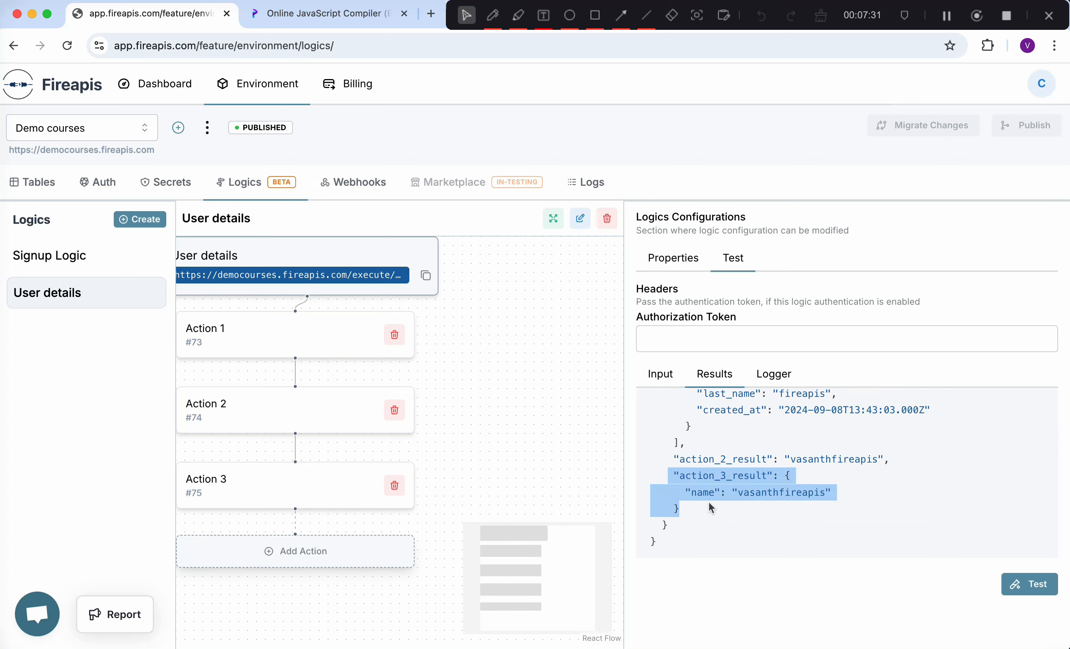
left_click(709, 501)
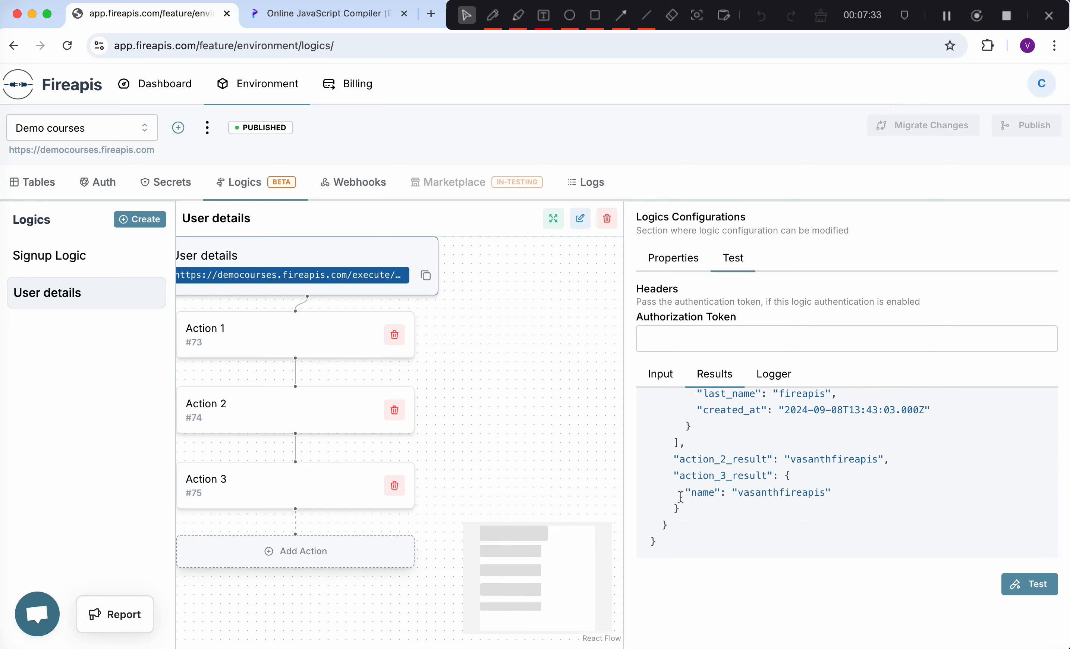
left_click_drag(680, 497, 850, 494)
scroll(850, 499, "up", 1)
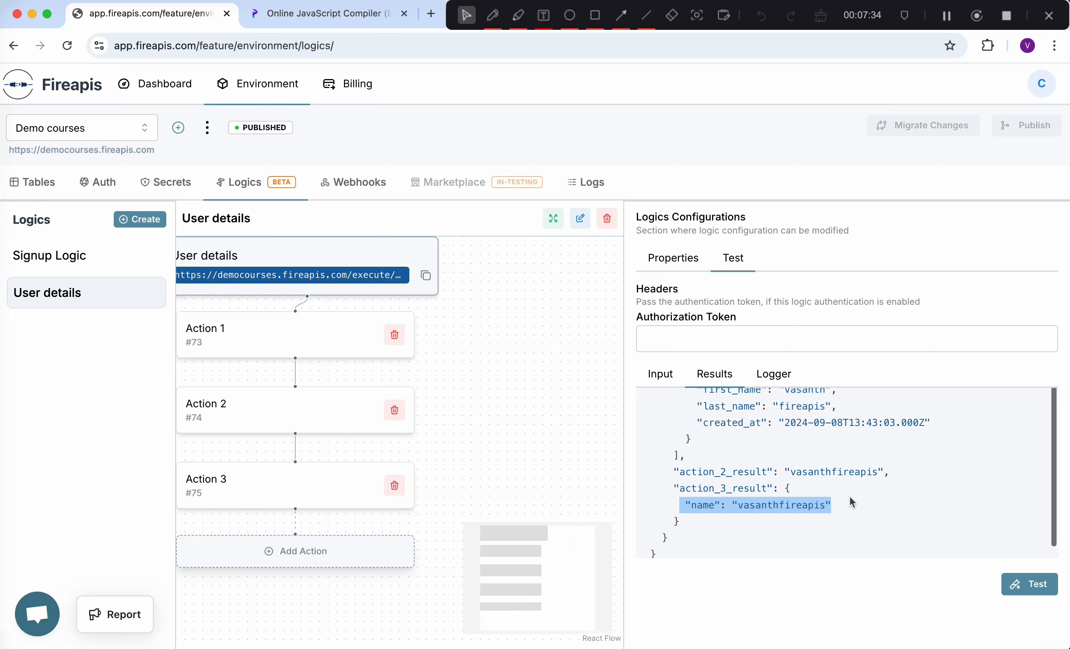
left_click(786, 513)
left_click_drag(675, 472, 873, 474)
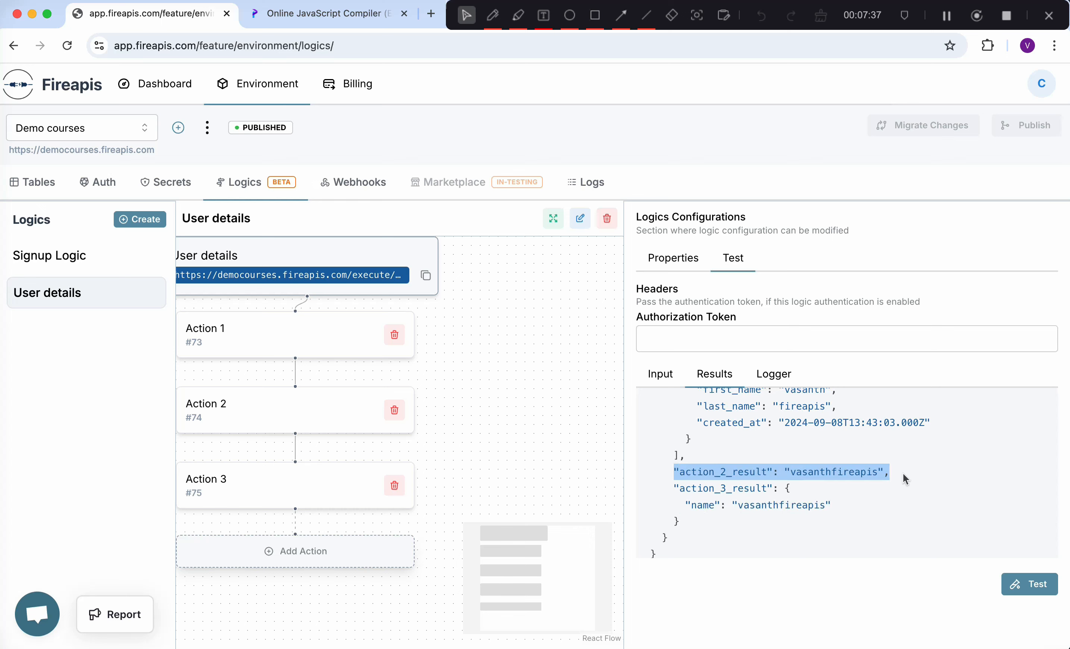
left_click(709, 471)
scroll(768, 471, "up", 1)
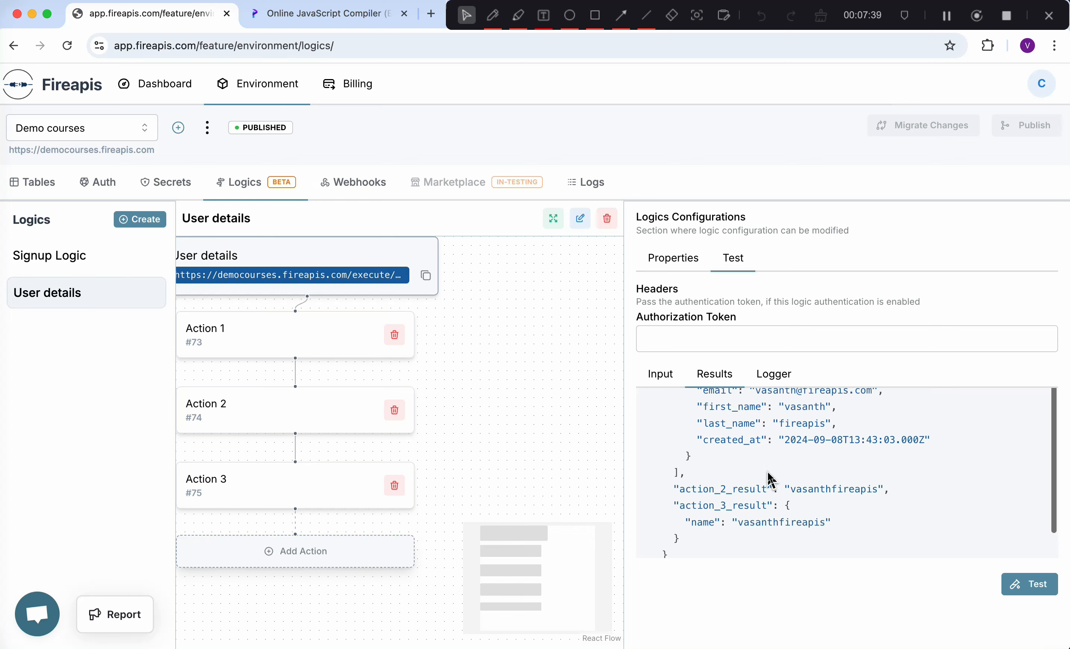
scroll(764, 536, "down", 1)
scroll(764, 535, "up", 3)
scroll(764, 533, "down", 2)
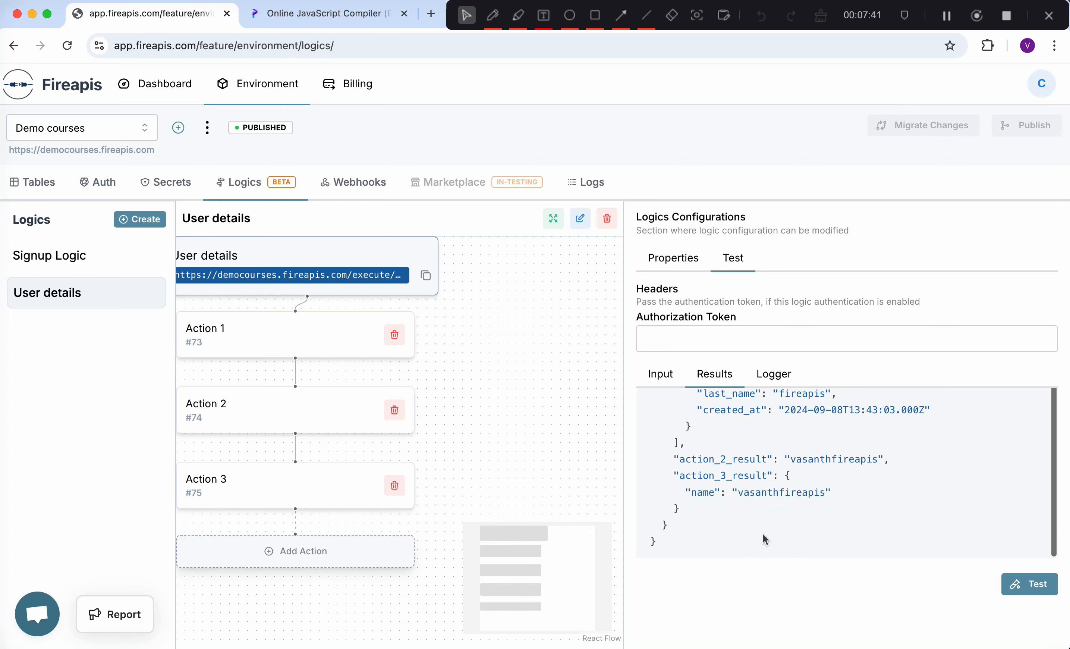
scroll(741, 514, "up", 2)
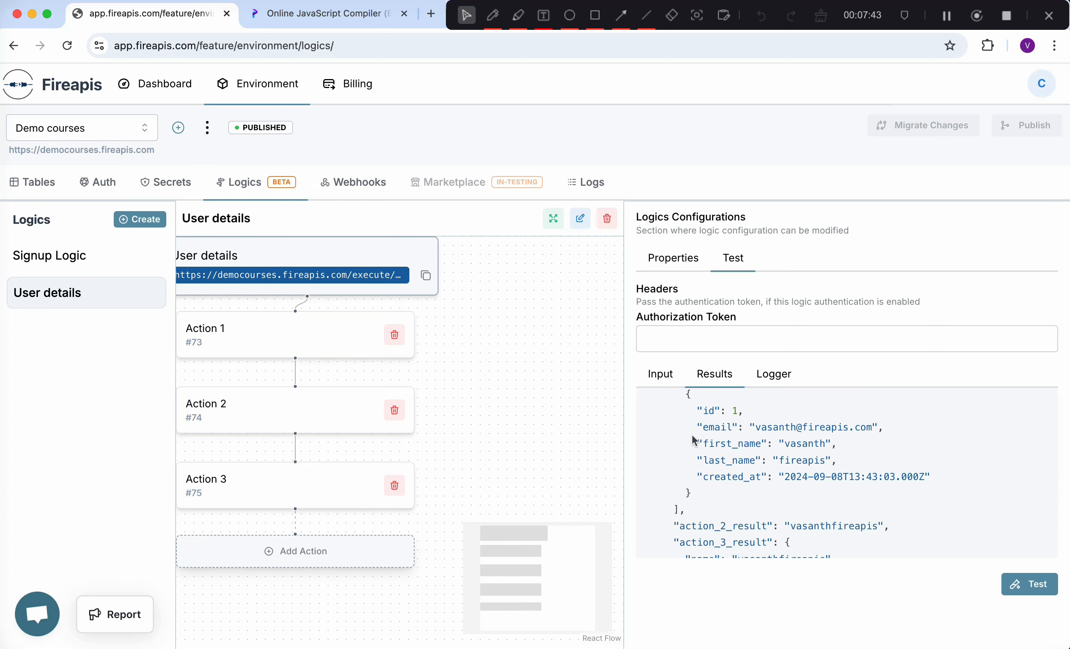
left_click_drag(693, 435, 895, 453)
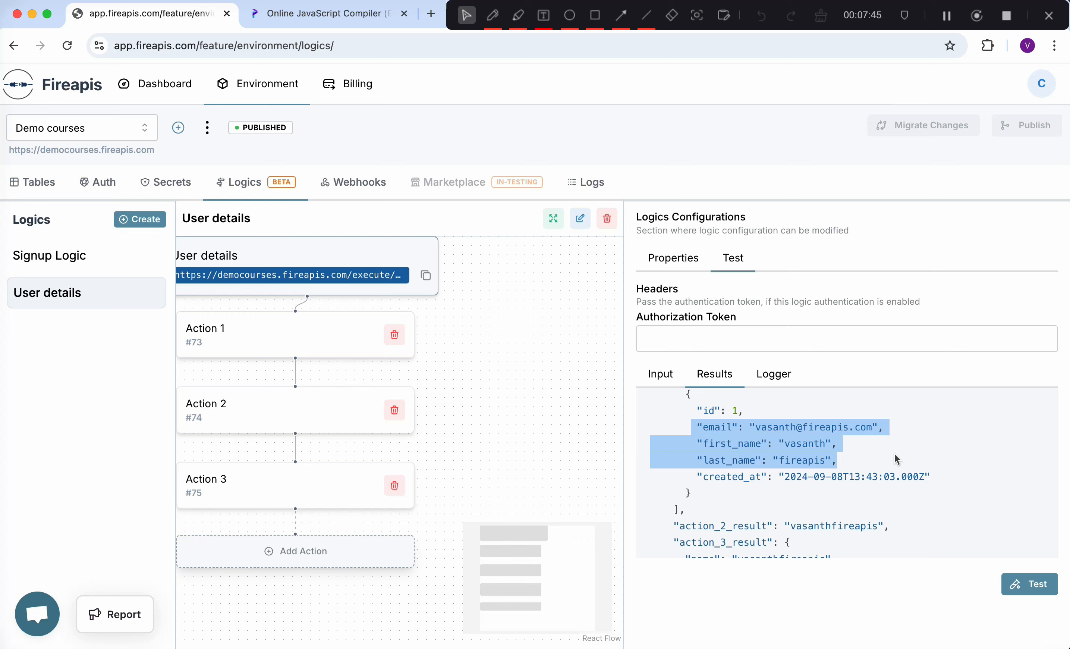
scroll(895, 453, "down", 2)
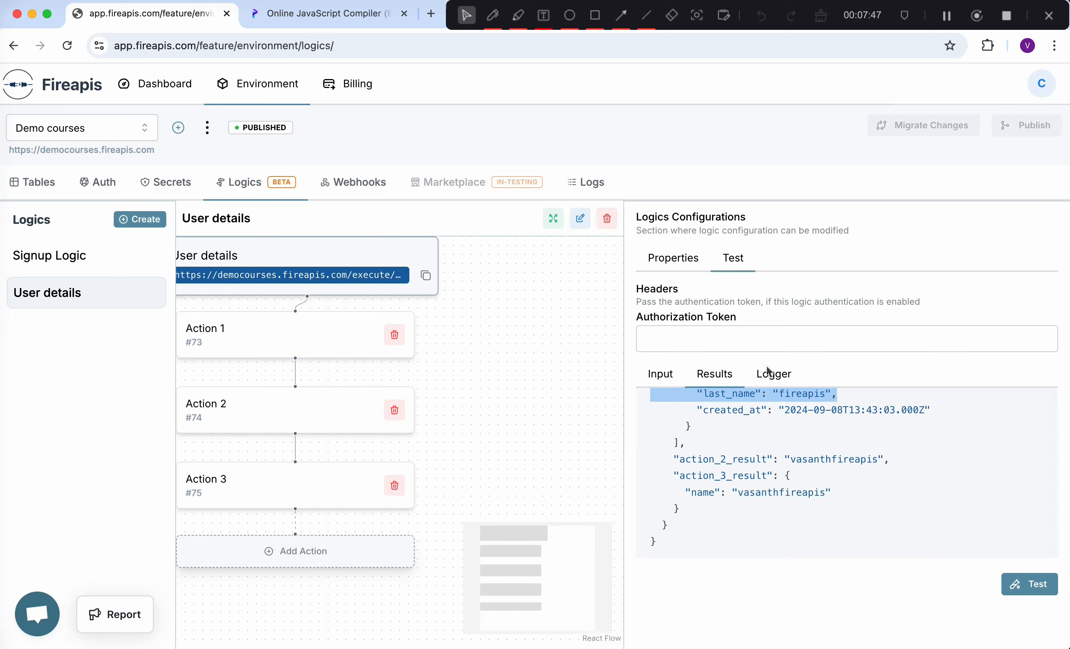
- In Action 3's transformation, include all key-values from $action.73.0 alongside name
left_click(273, 474)
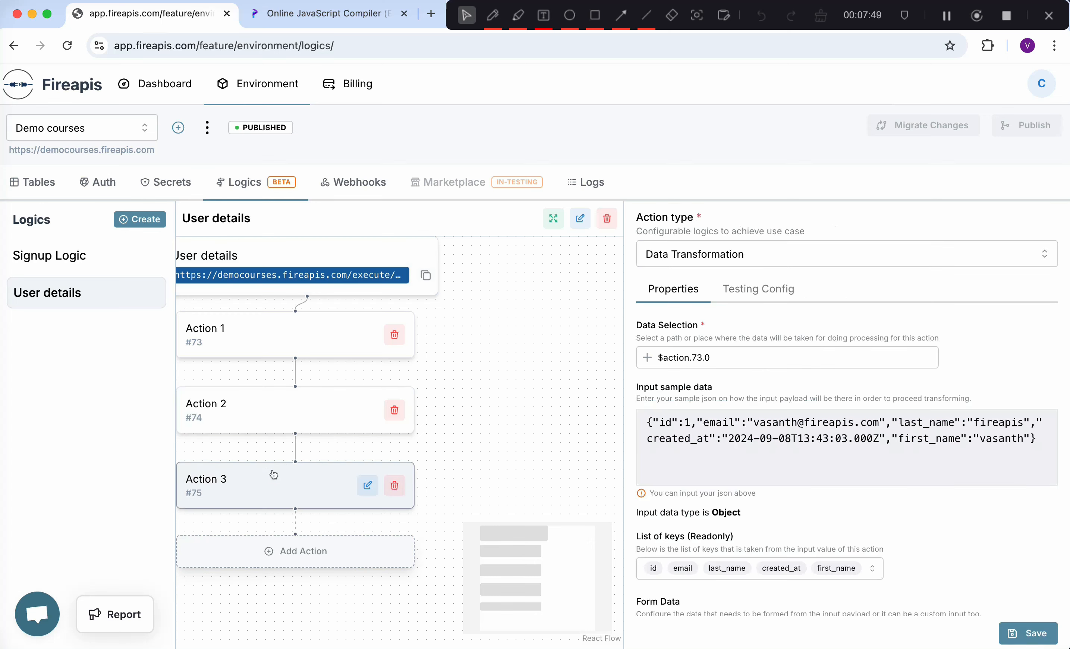
scroll(696, 513, "down", 3)
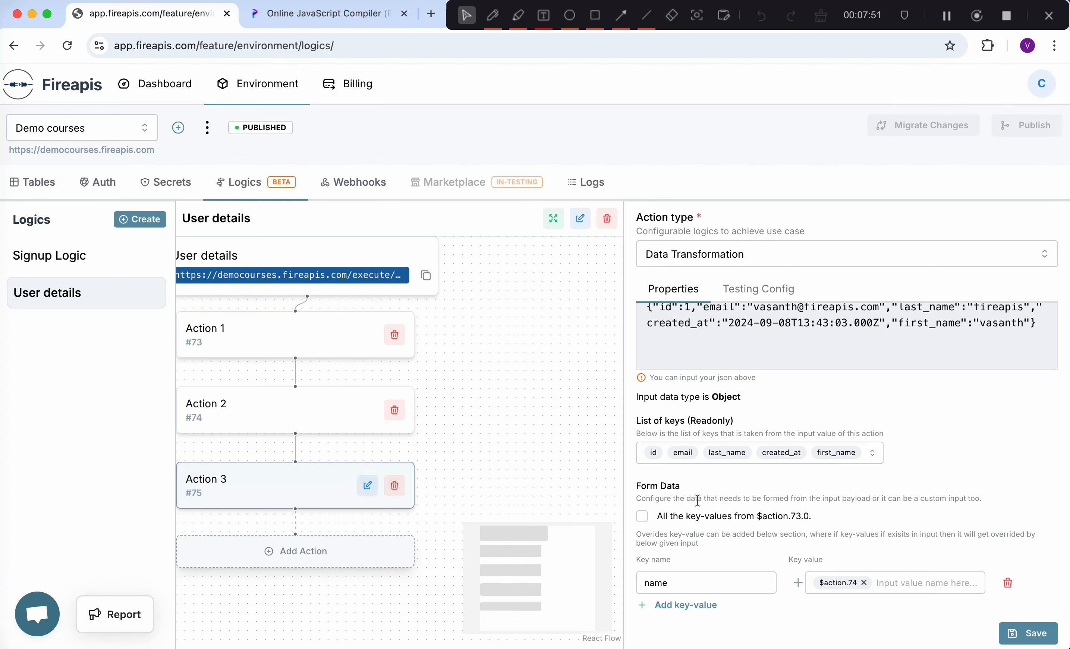
left_click(643, 517)
scroll(729, 529, "up", 3)
scroll(729, 529, "down", 3)
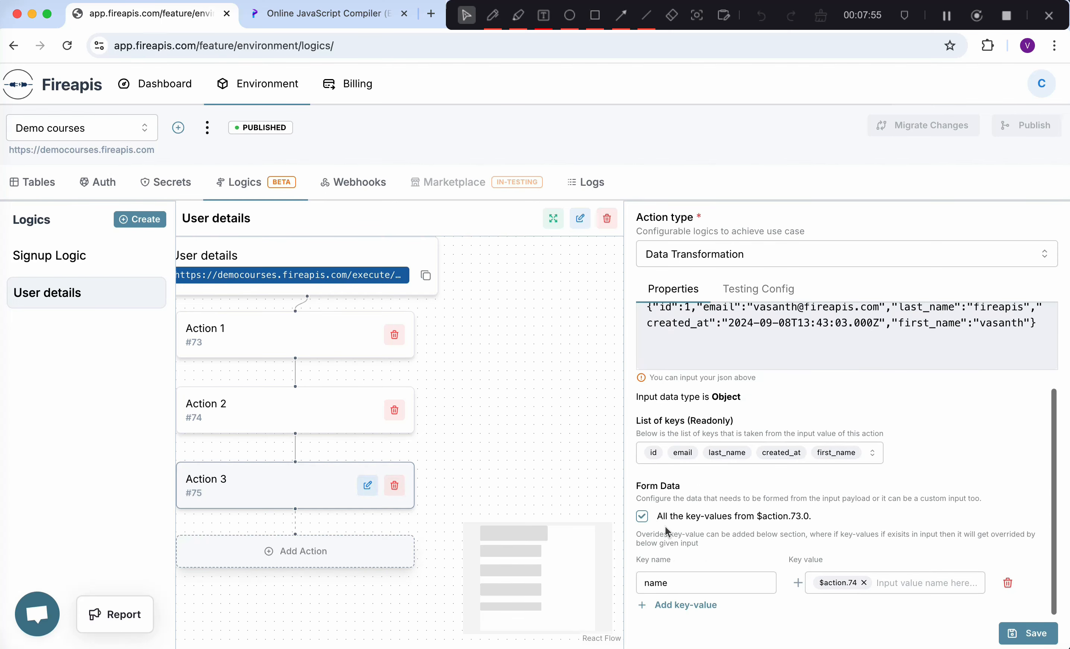
scroll(678, 347, "up", 1)
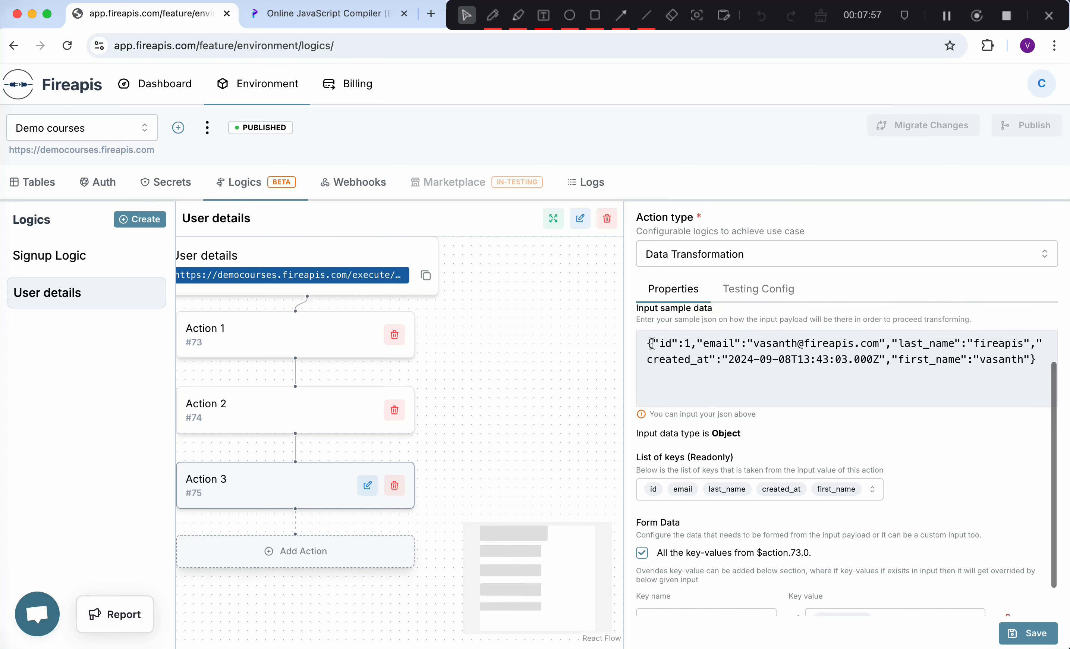
left_click_drag(653, 343, 1030, 356)
scroll(1029, 352, "down", 1)
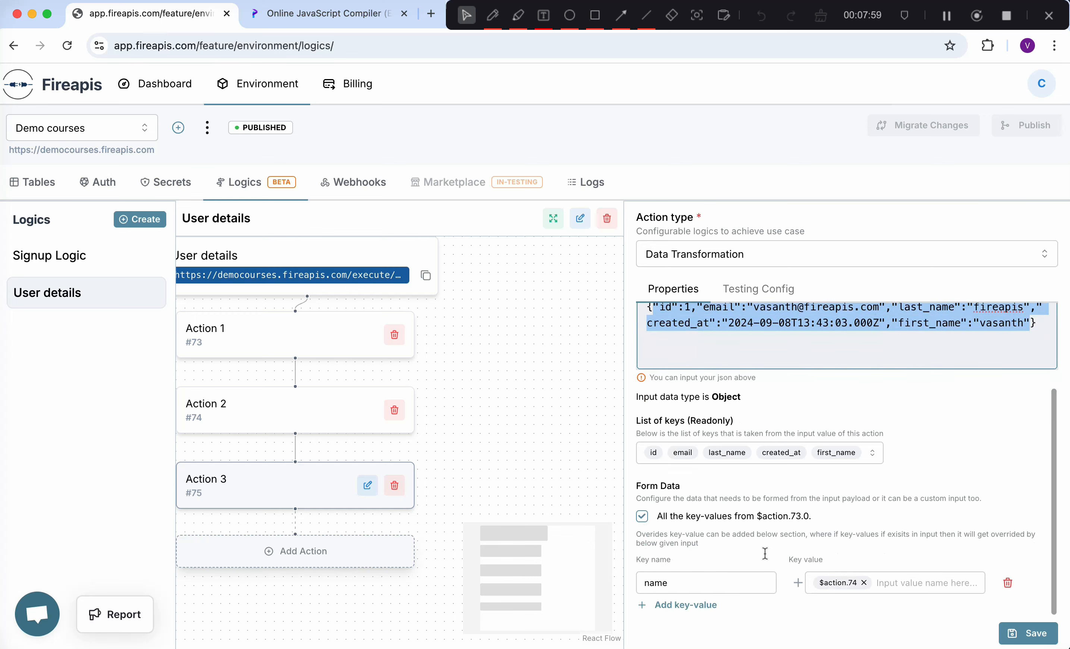
- Save the Action 3 configuration and bring up the User details test input
left_click(1037, 637)
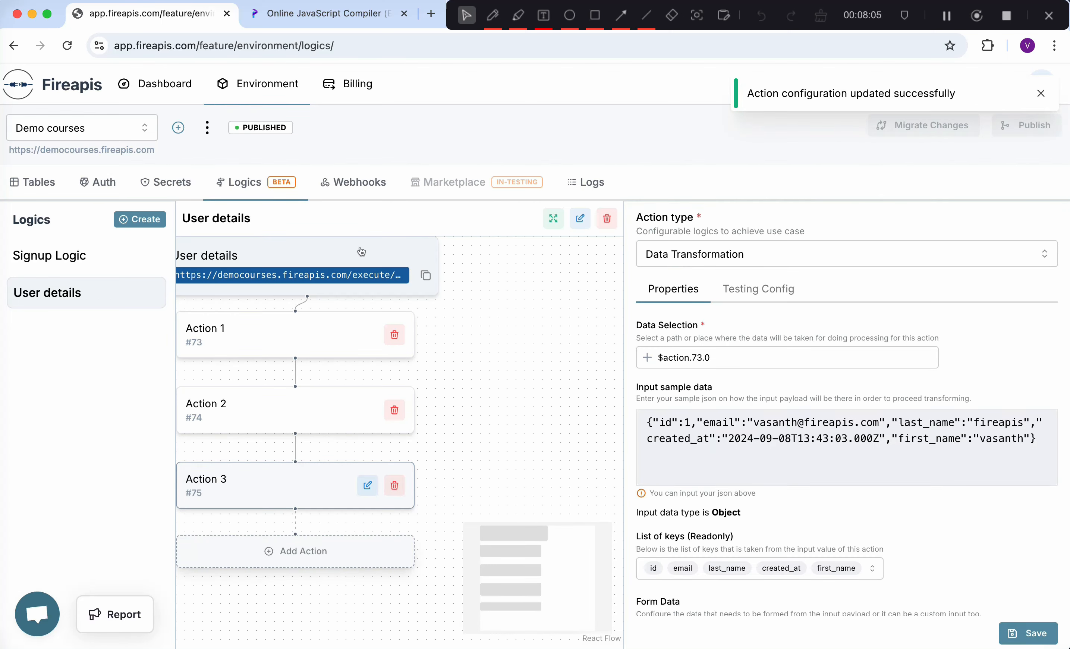
left_click(361, 252)
left_click(733, 258)
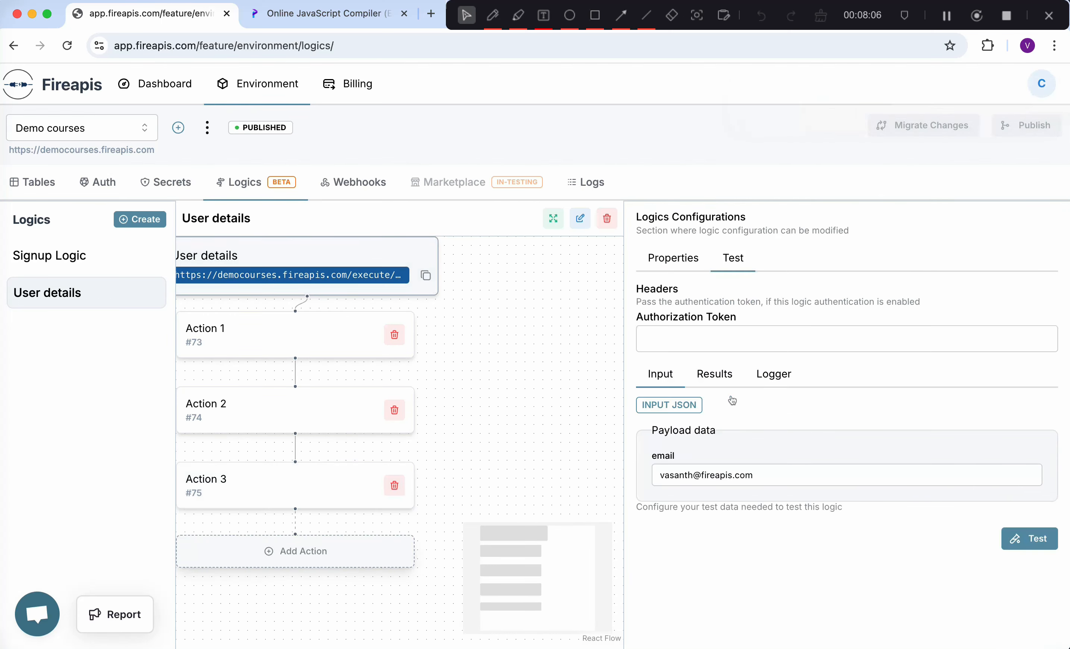
- Rerun the User details test with raw JSON input and view the response
left_click(678, 406)
left_click(1016, 548)
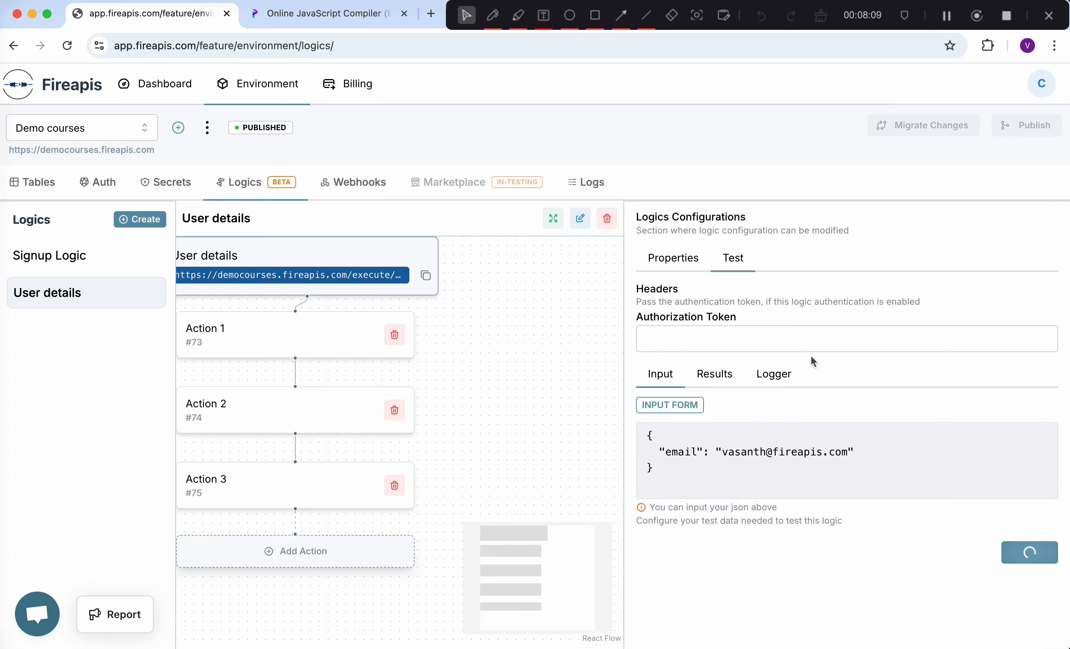
left_click(721, 376)
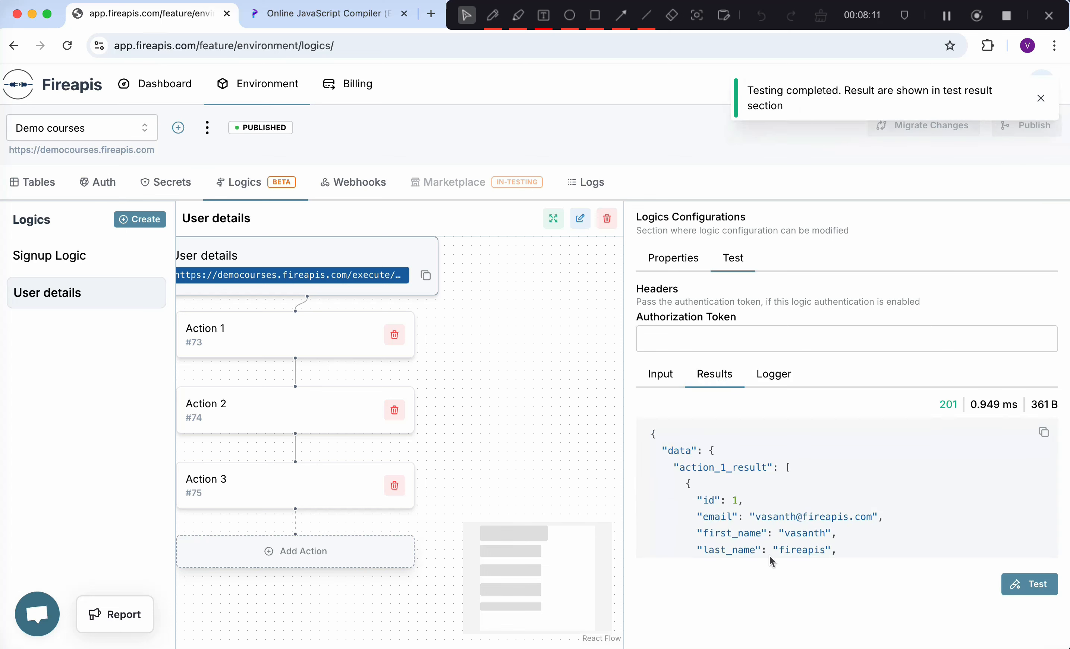
scroll(746, 517, "down", 5)
scroll(745, 518, "down", 2)
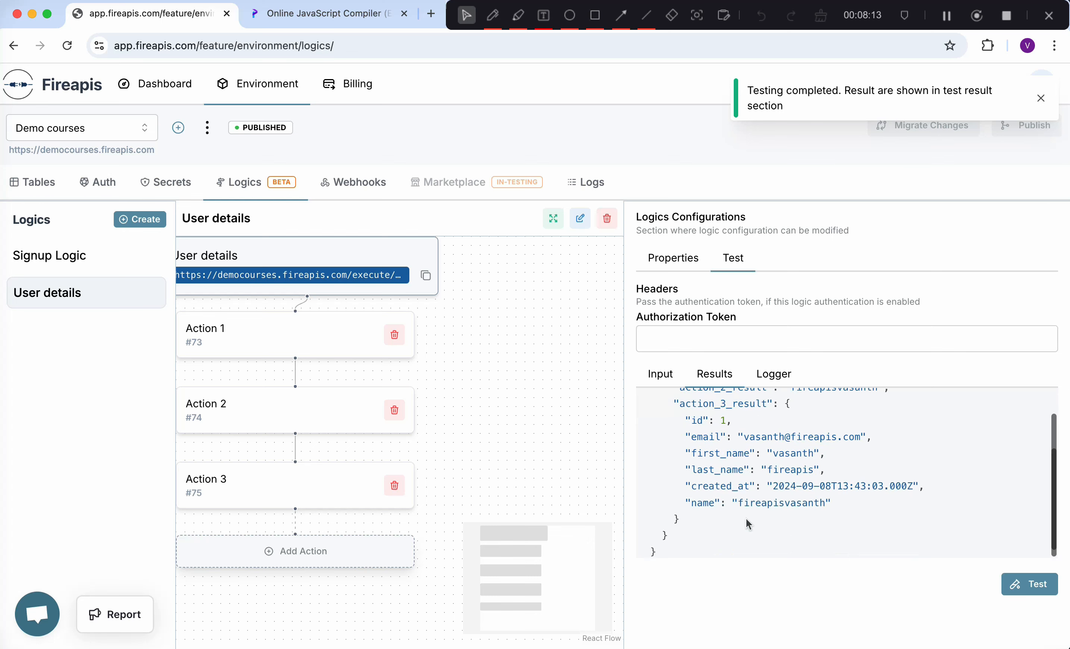
- Inspect action_3_result, checking the id, email and first_name fields and the combined name key
left_click_drag(685, 469, 926, 515)
scroll(772, 466, "up", 1)
left_click(772, 467)
scroll(743, 455, "up", 3)
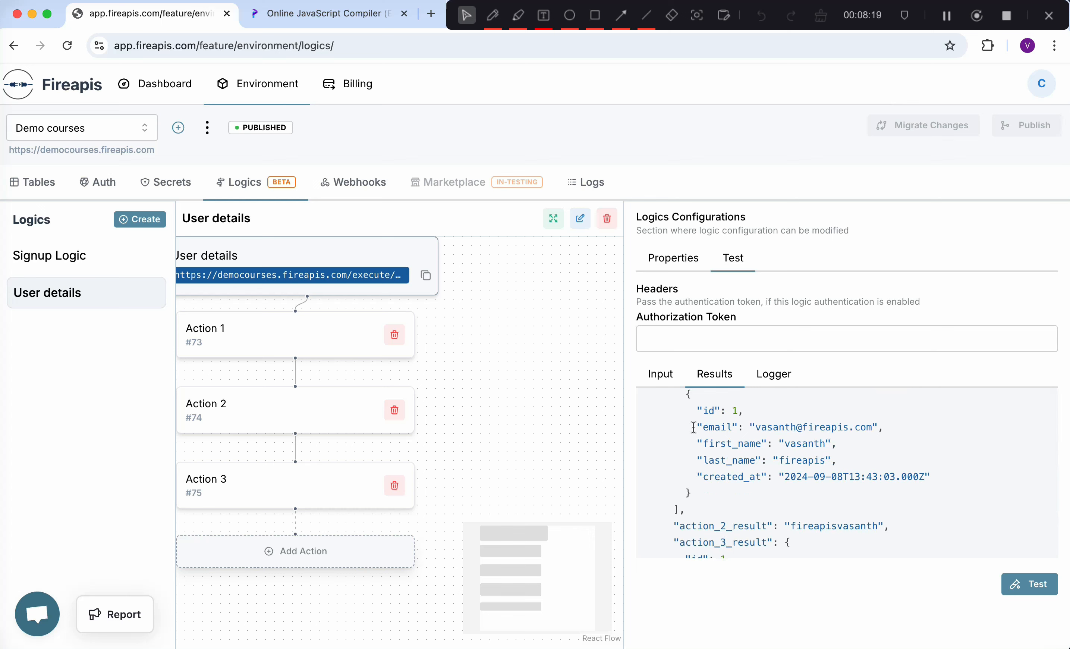
left_click_drag(693, 427, 856, 465)
left_click(856, 464)
scroll(857, 463, "down", 5)
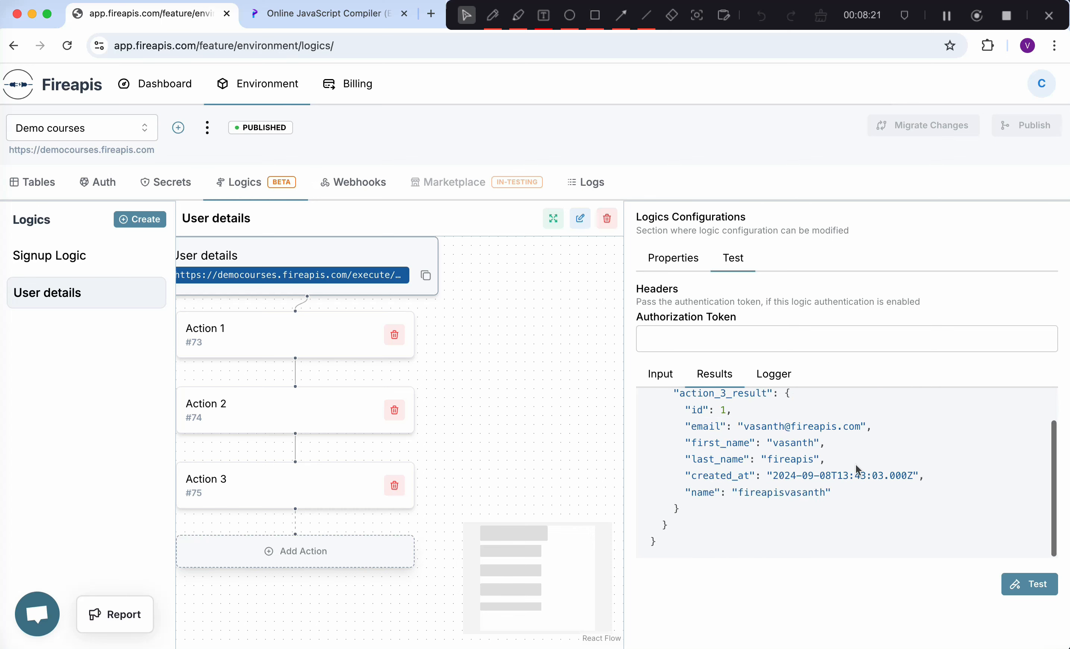
left_click_drag(685, 493, 836, 490)
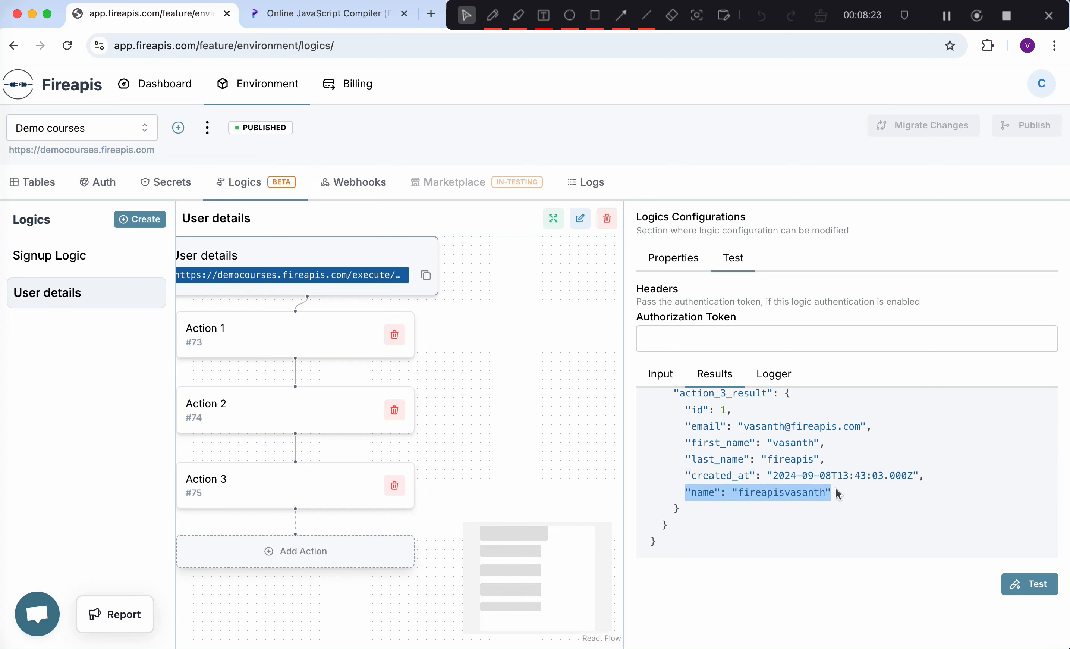
scroll(836, 490, "up", 1)
double_click(701, 503)
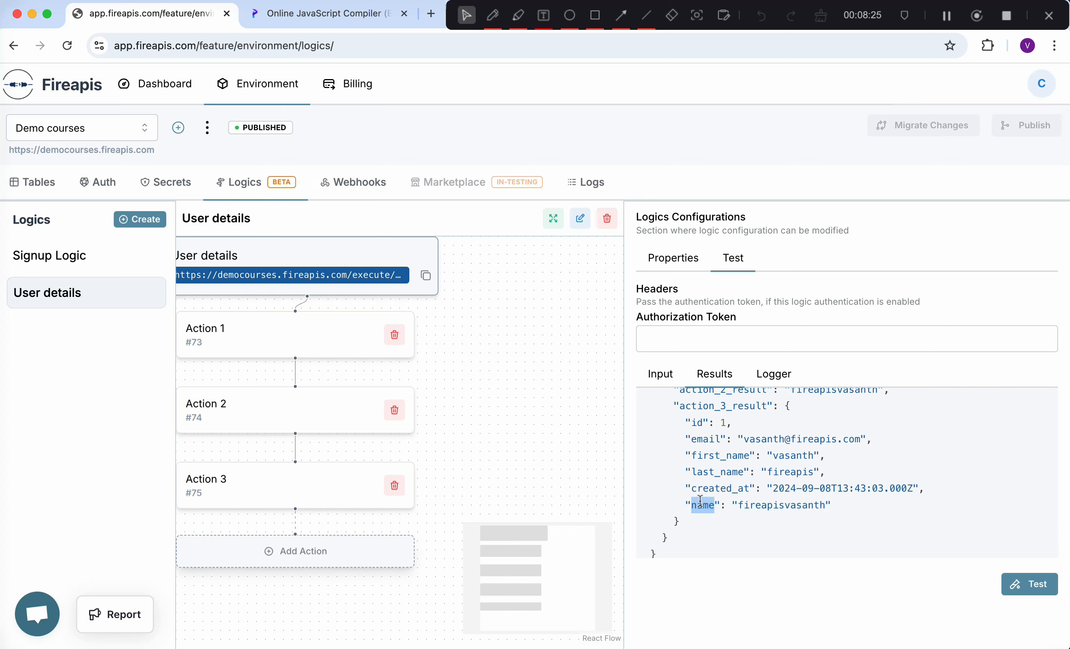
scroll(701, 501, "up", 5)
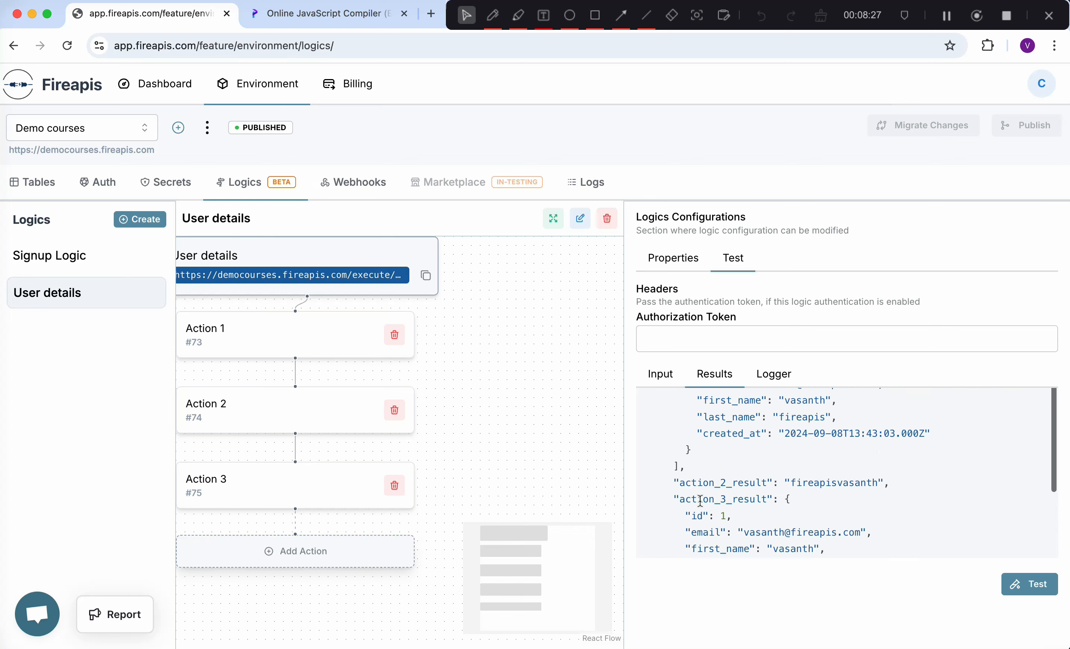
scroll(700, 500, "up", 1)
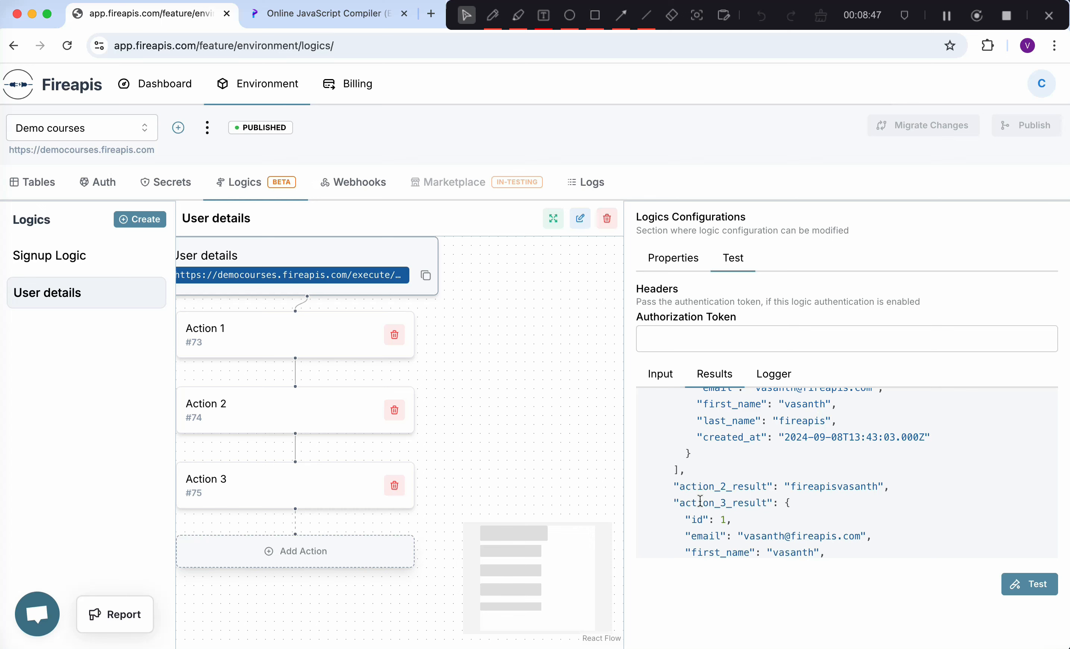
scroll(702, 480, "up", 2)
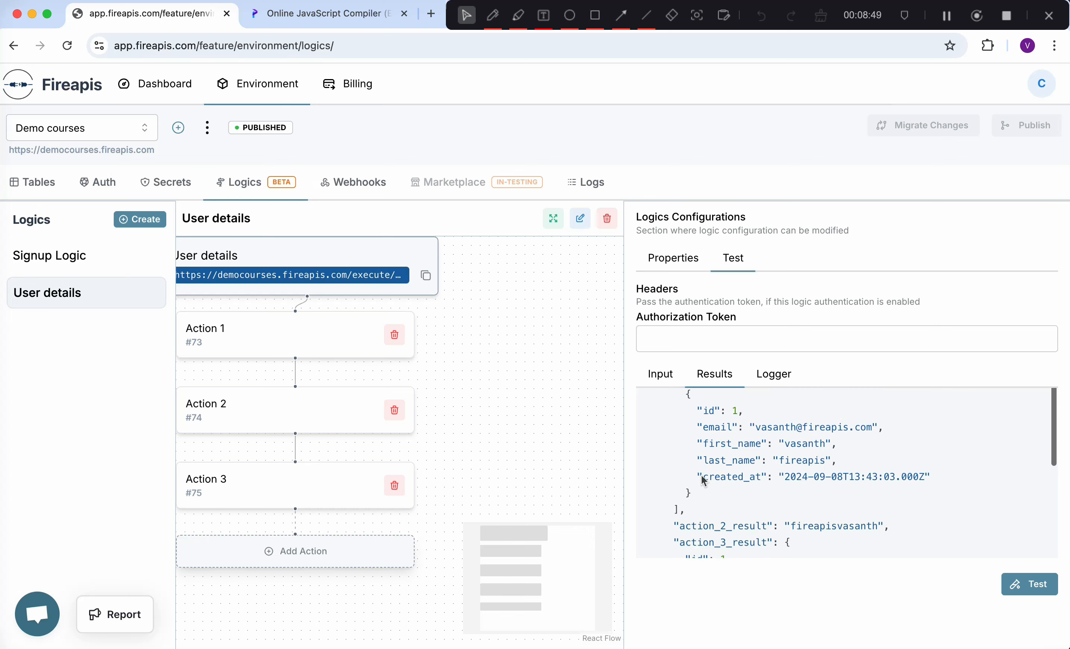